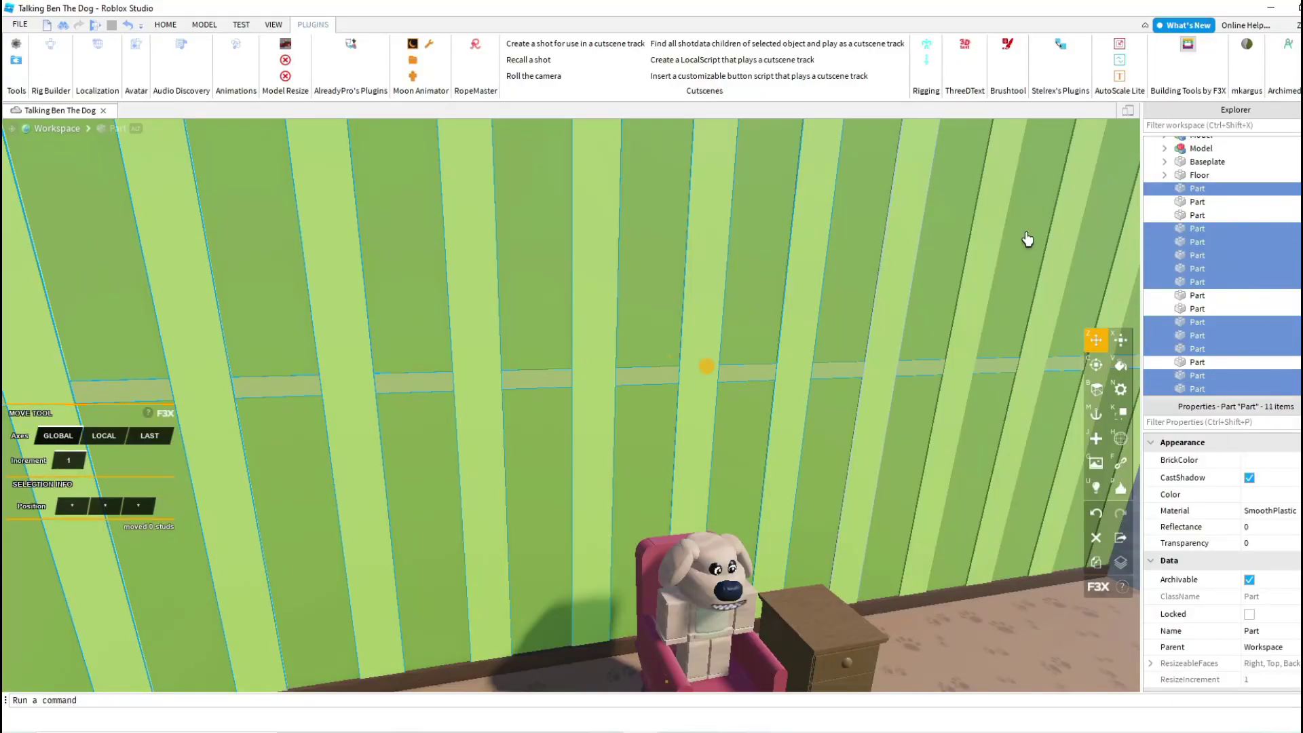
- Add the remaining wall parts at the wall's far end to the selection and group all the wall parts into a model
left_click(986, 265, "shift")
left_click(1058, 250, "shift")
key("d")
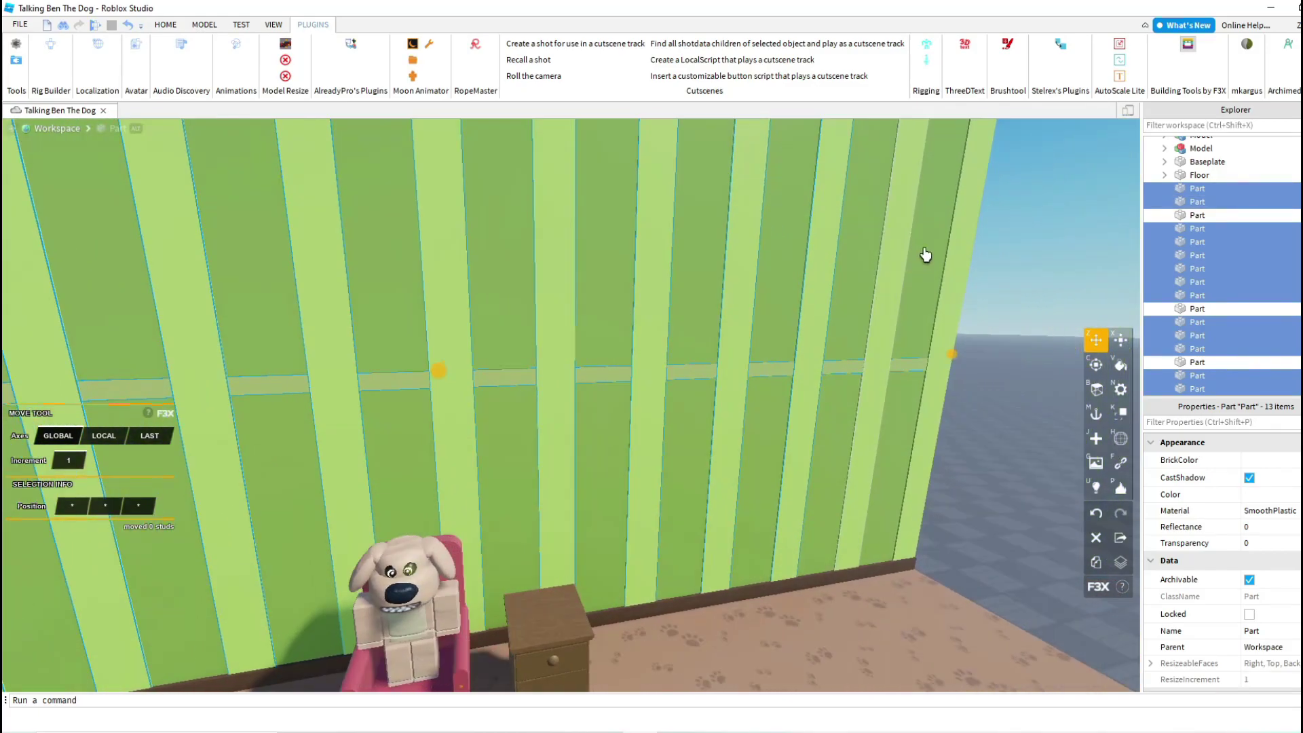
left_click(959, 256, "shift")
key("s")
right_click_drag(962, 267, 962, 267)
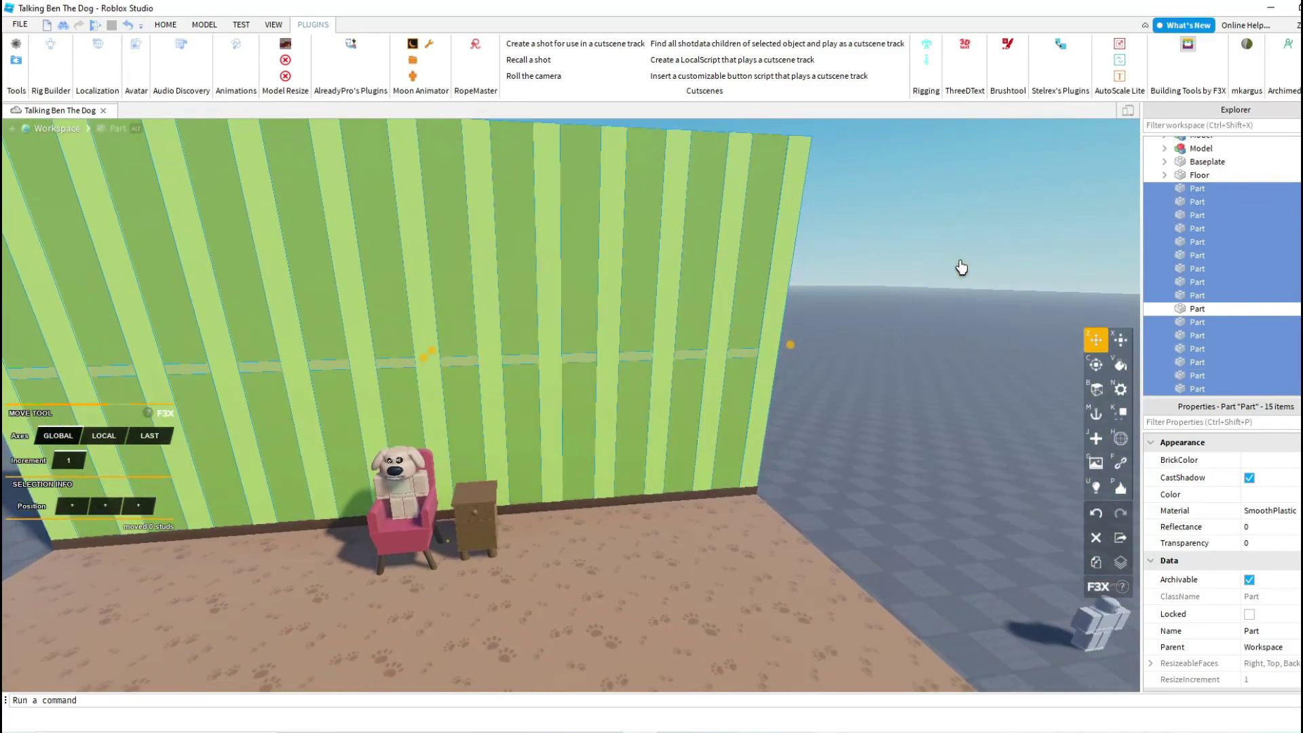
key("ctrl+g")
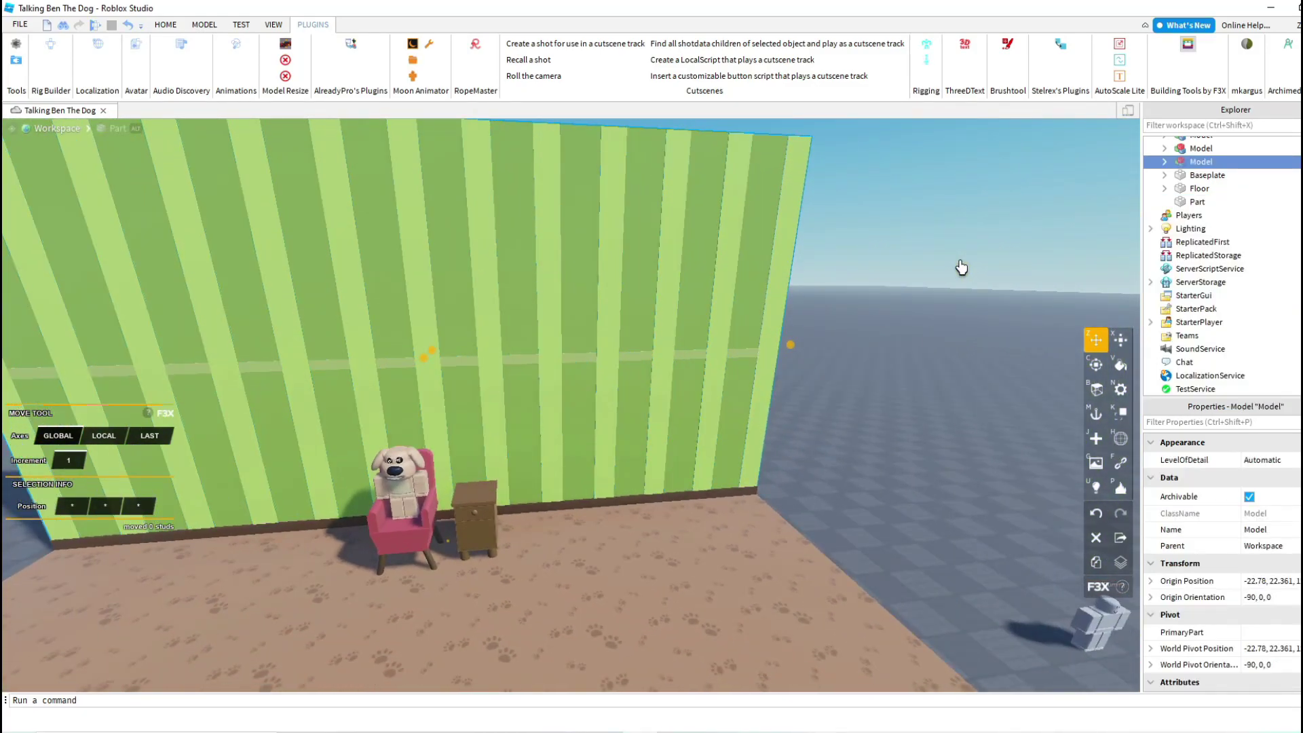
- Rename the grouped wall model as Wall
key("w")
key("a")
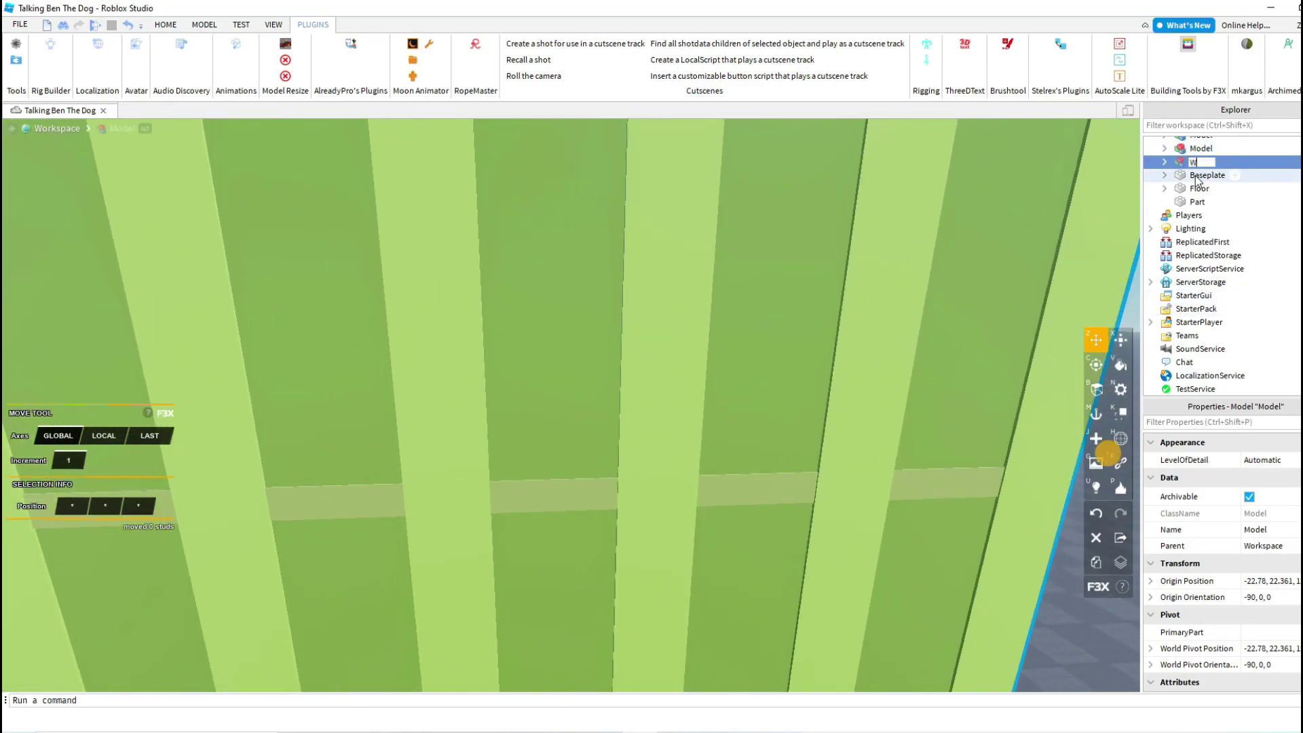
type("Wal")
type("l")
key("Return")
key("d")
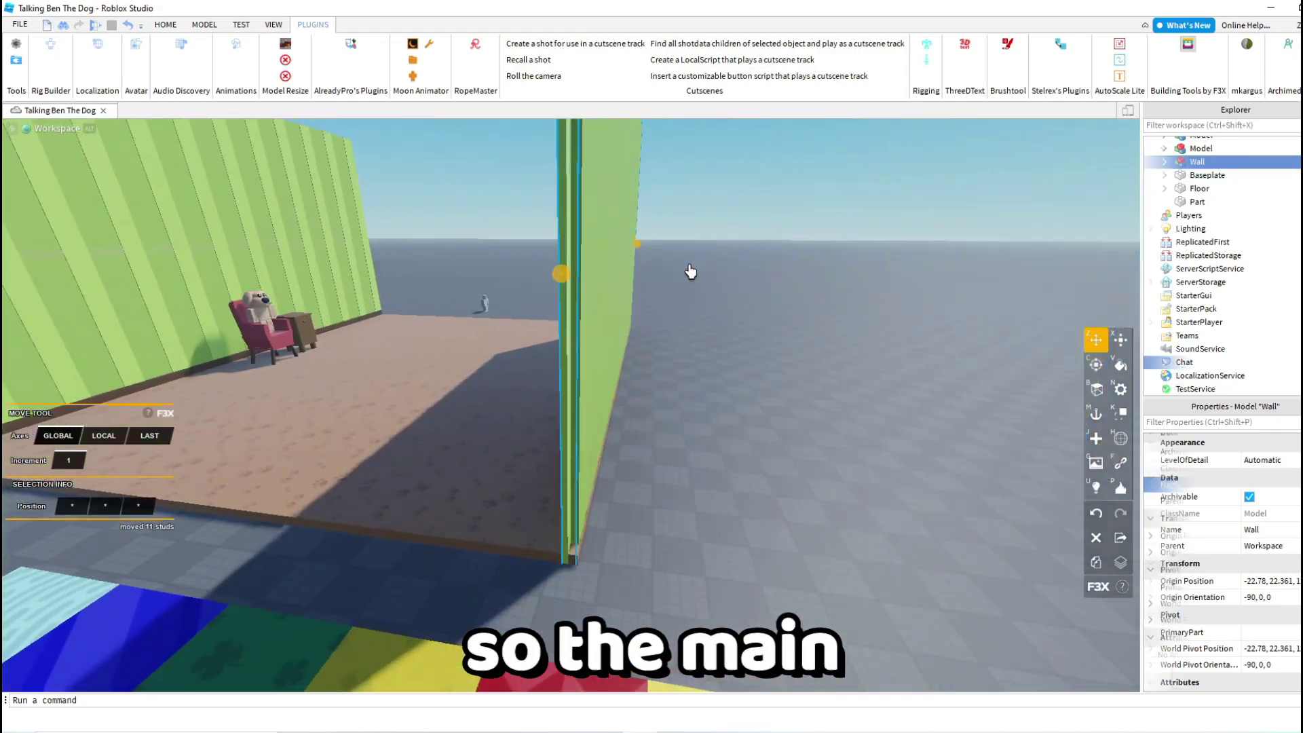
- Duplicate the two opposite Wall models and place the copies along the room's other two sides
right_click_drag(689, 271, 682, 282)
key("a")
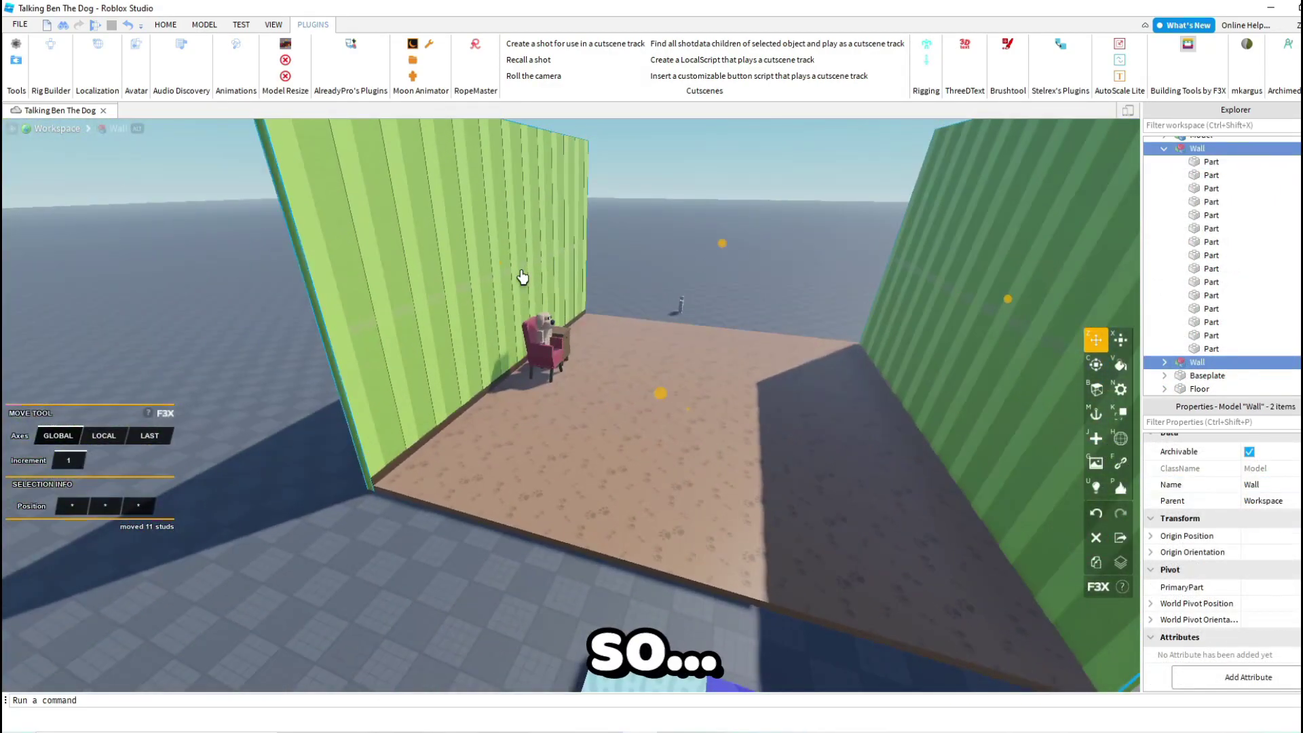
key("ctrl+d")
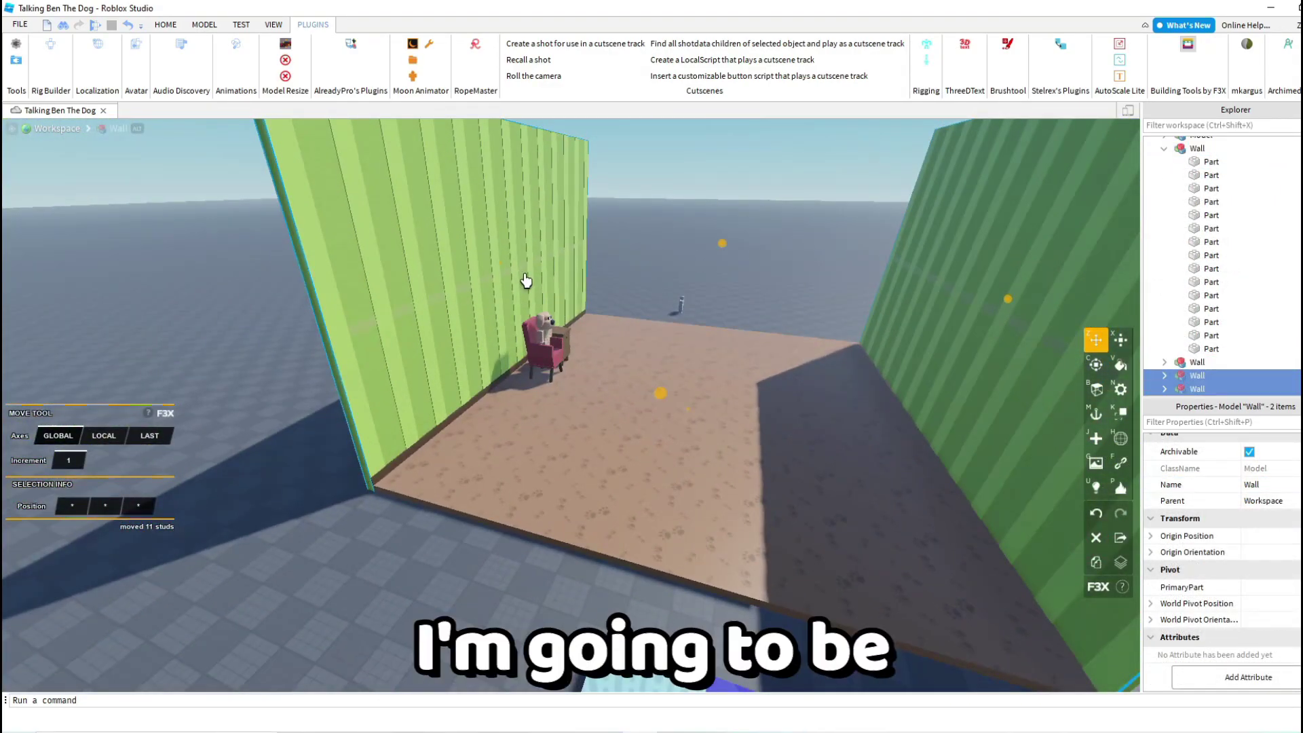
scroll(526, 280, "up", 5)
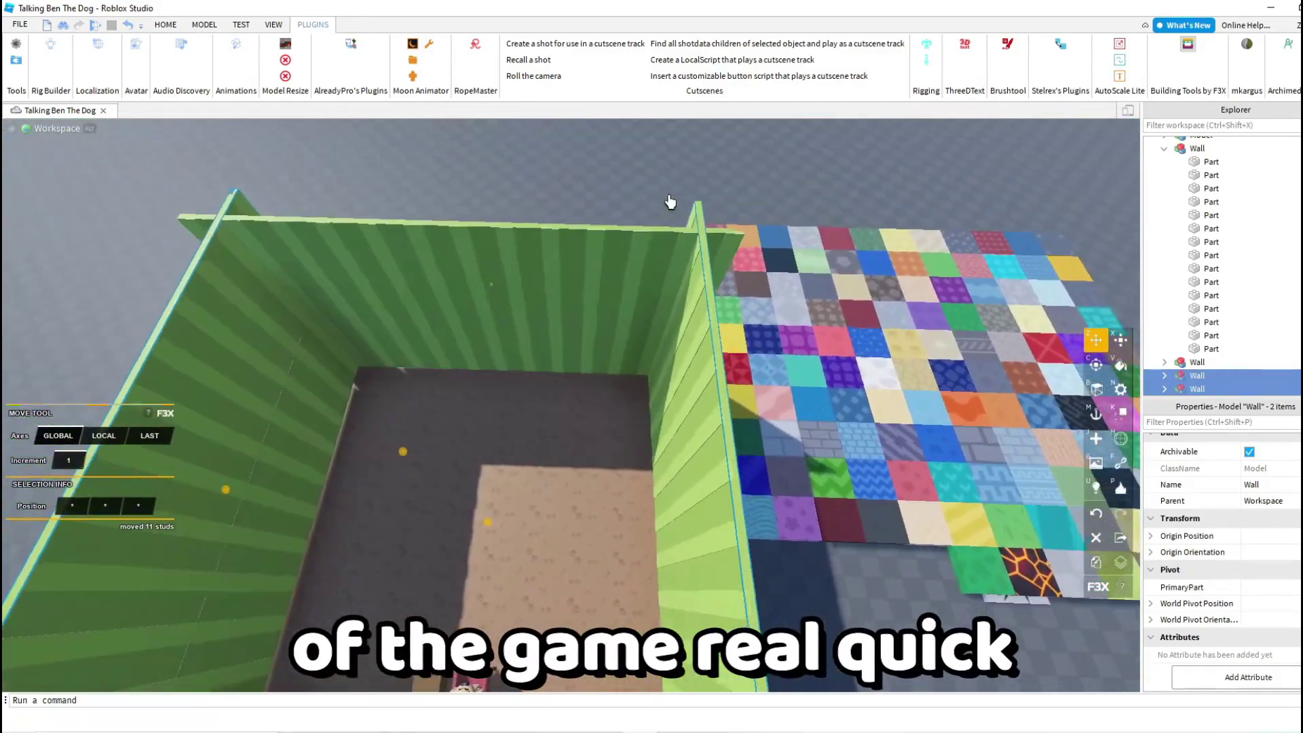
left_click(699, 159)
scroll(678, 267, "down", 2)
right_click_drag(678, 268, 750, 276)
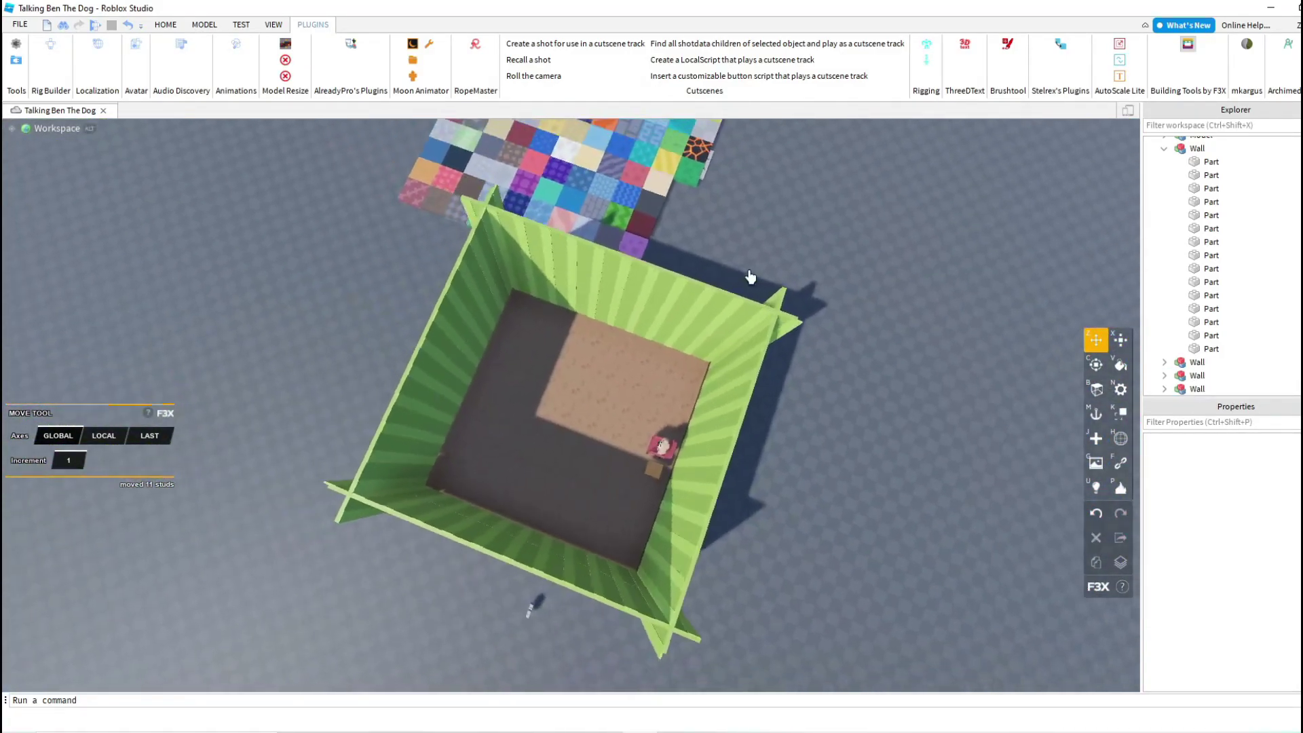
- Duplicate the light green wood part in the wall beside the armchair corner and move the copy out of Wall into Workspace
left_click(734, 518)
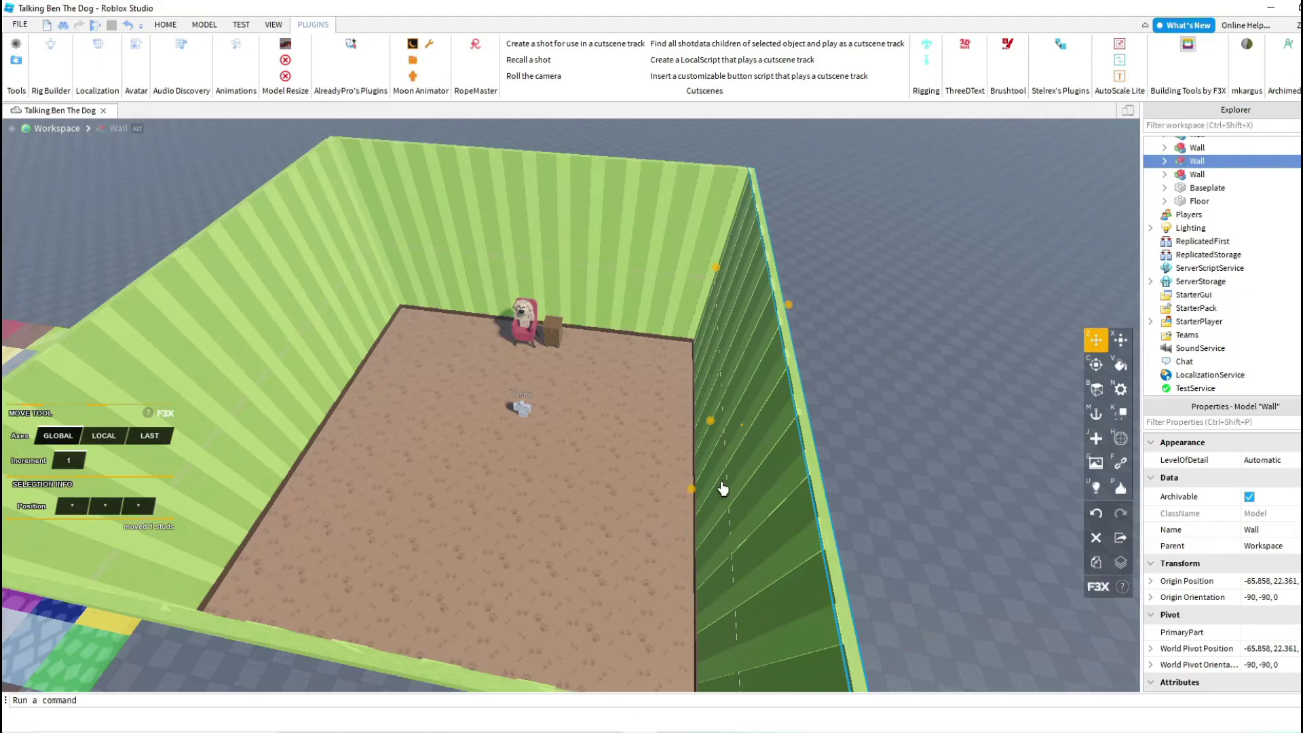
key("w")
right_click_drag(722, 488, 651, 423)
key("w")
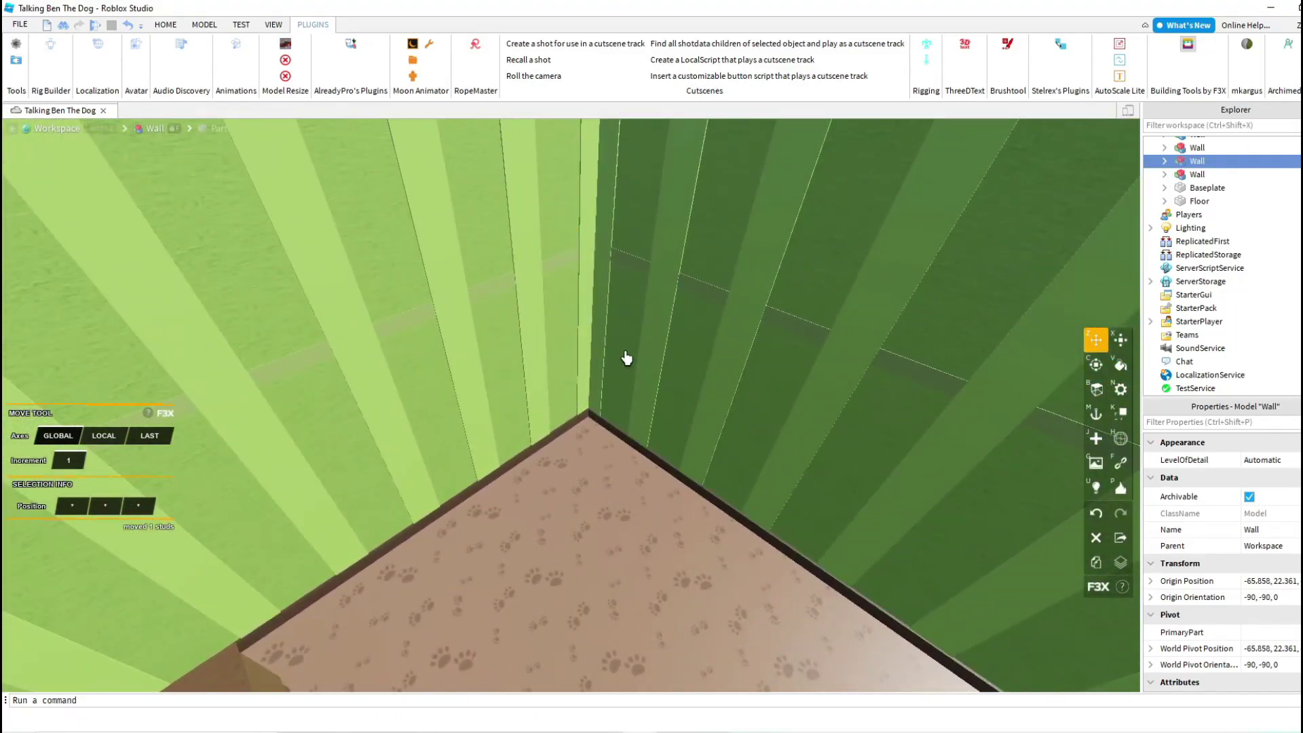
left_click(626, 358)
key("ctrl+d")
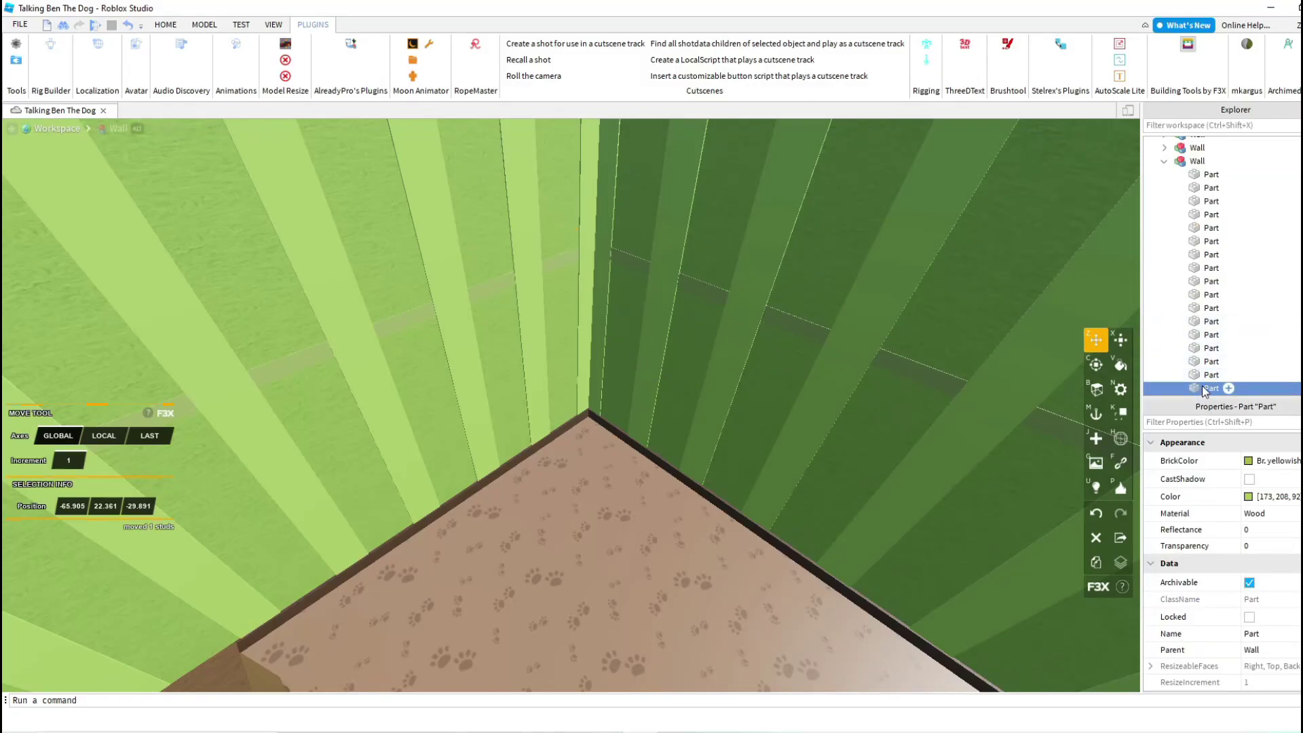
left_click_drag(1202, 387, 1201, 143)
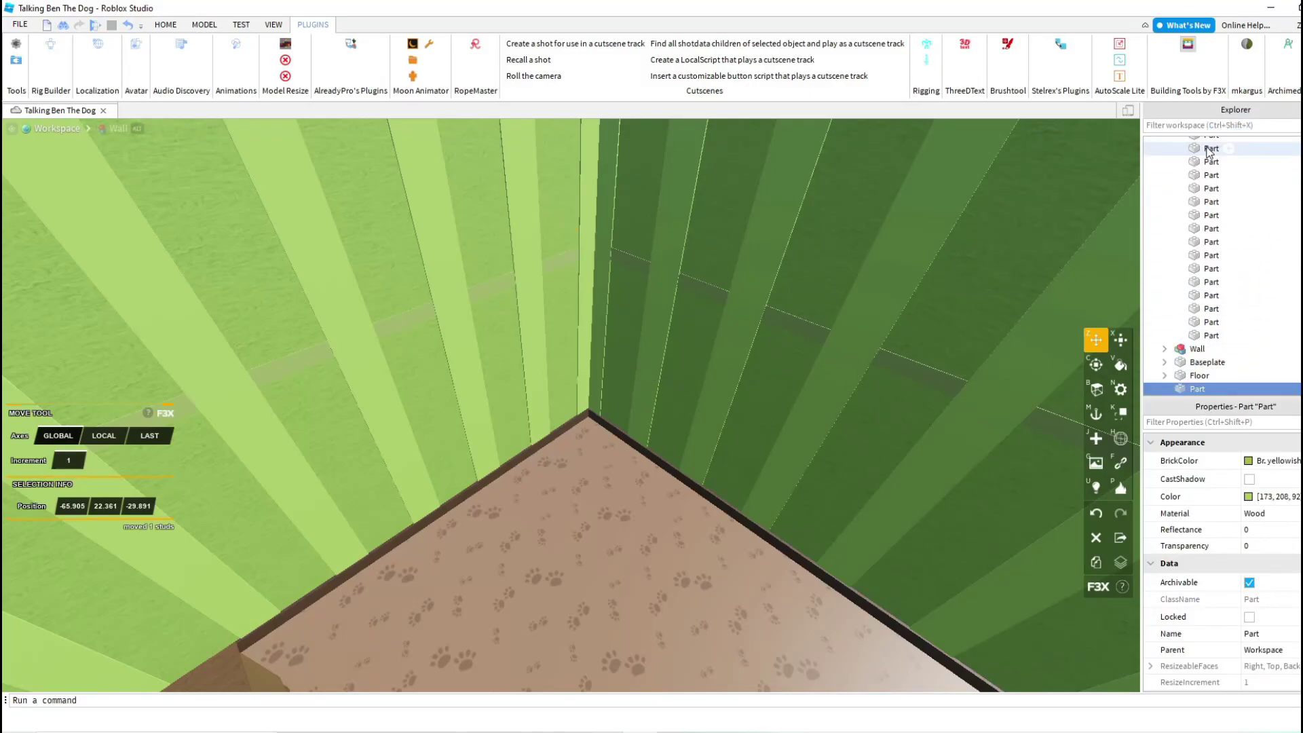
scroll(788, 291, "down", 5)
scroll(755, 318, "up", 2)
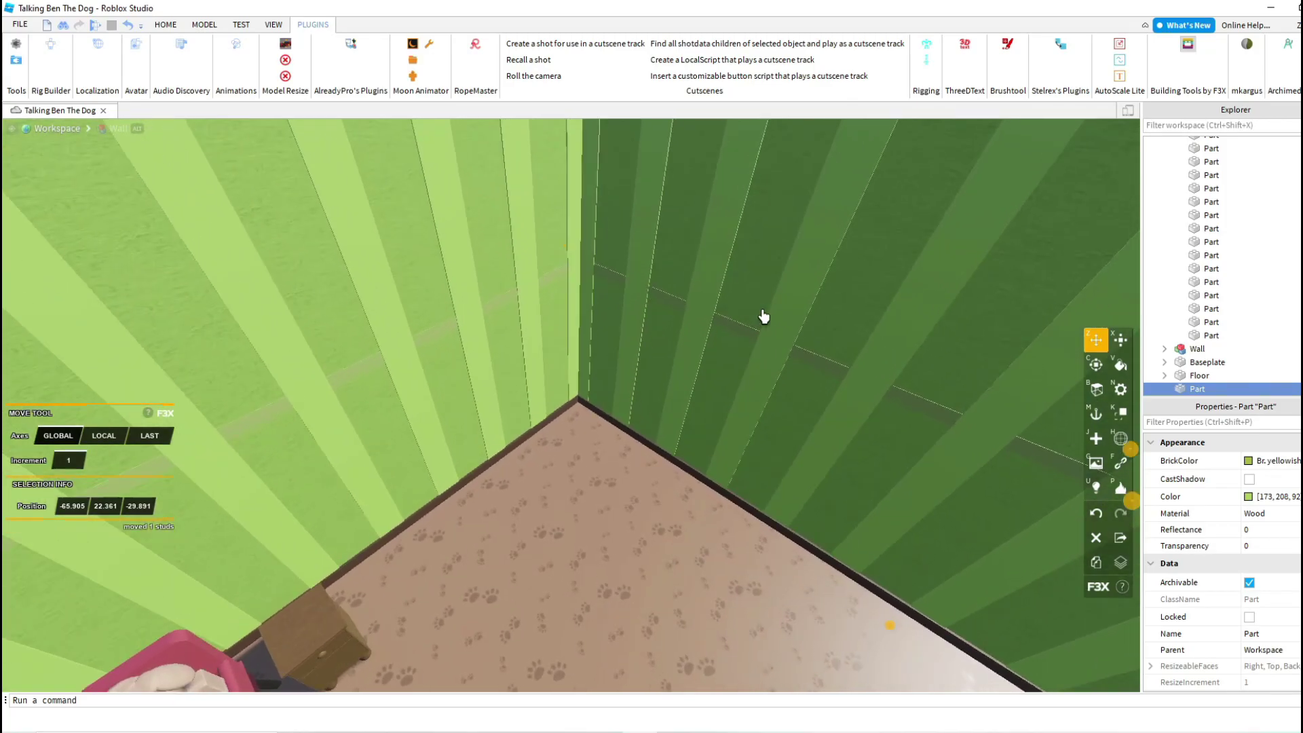
- Rotate the duplicated wall panel about its vertical axis so it stands diagonally to the room's walls
right_click_drag(765, 317, 770, 313)
scroll(774, 319, "down", 3)
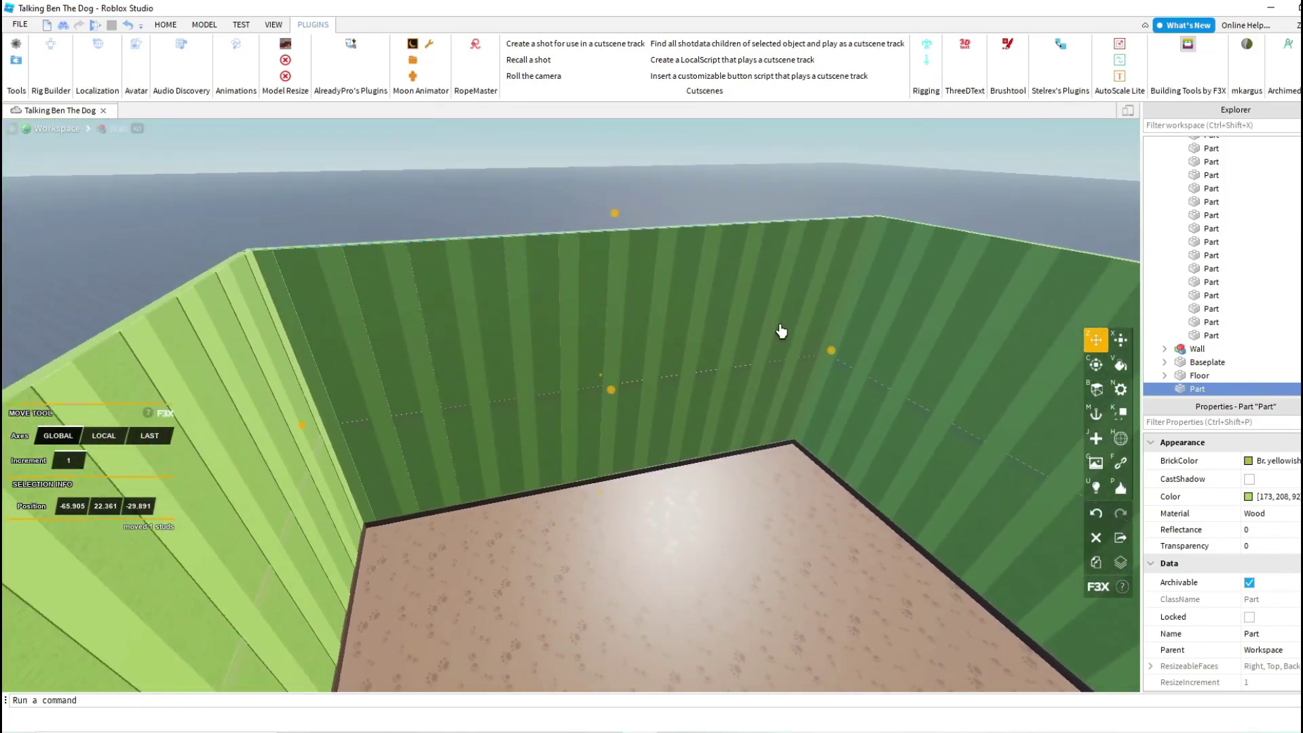
key("c")
right_click_drag(896, 377, 753, 431)
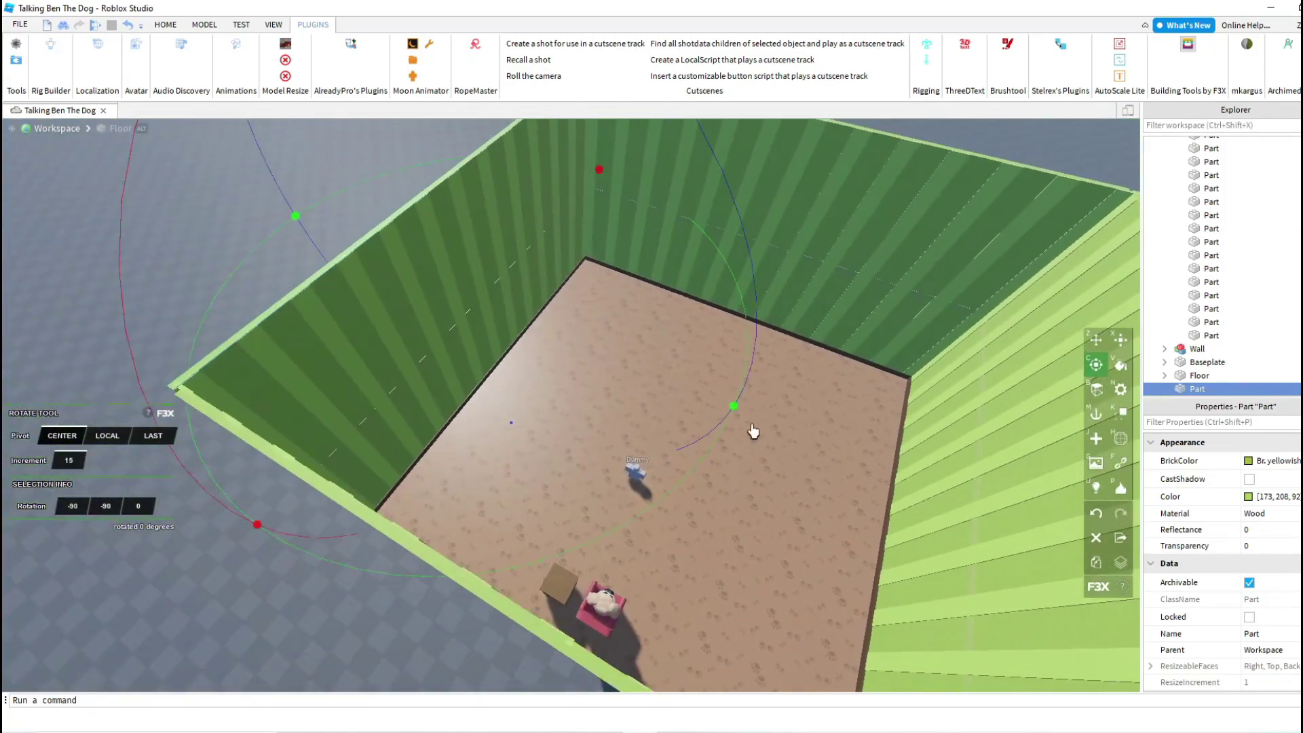
left_click_drag(747, 387, 724, 261)
right_click_drag(723, 260, 724, 261)
key("z")
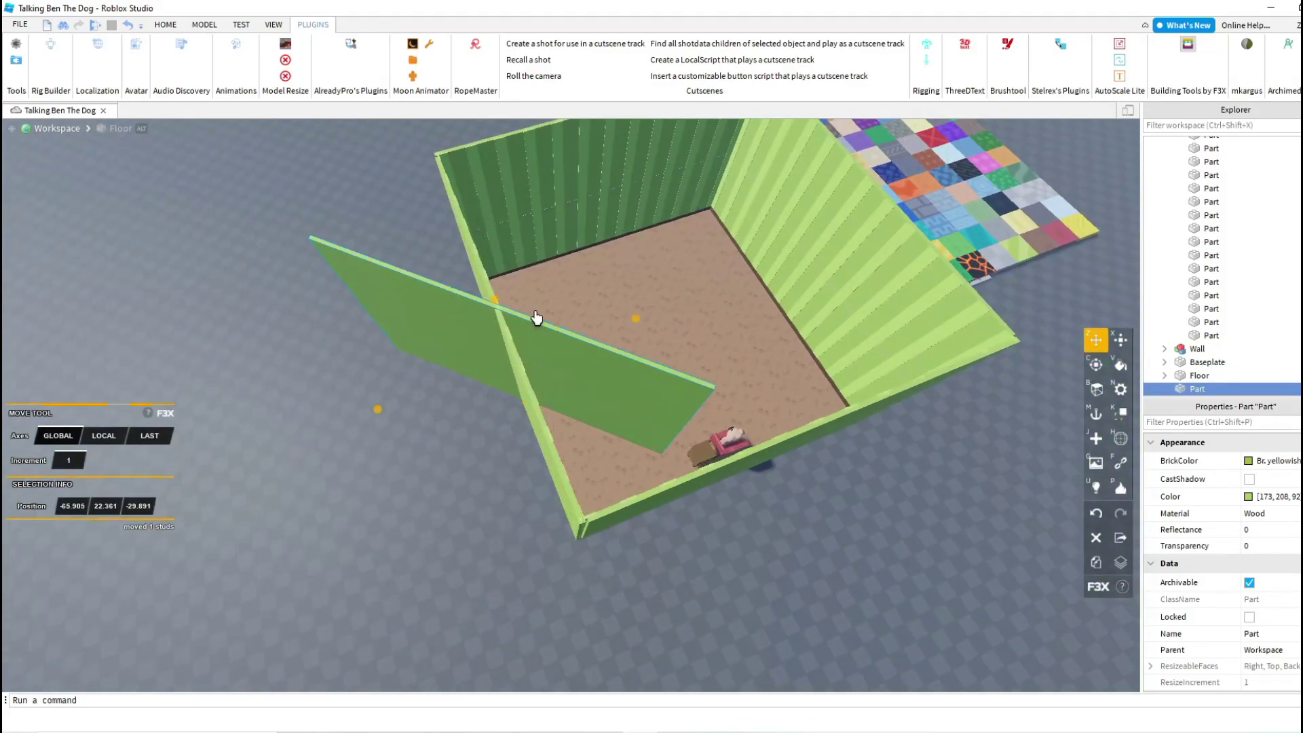
- Shorten the diagonal panel to about 28 studs long and move it along its own axes into the corner beside the armchair
key("x")
left_click_drag(355, 305, 556, 386)
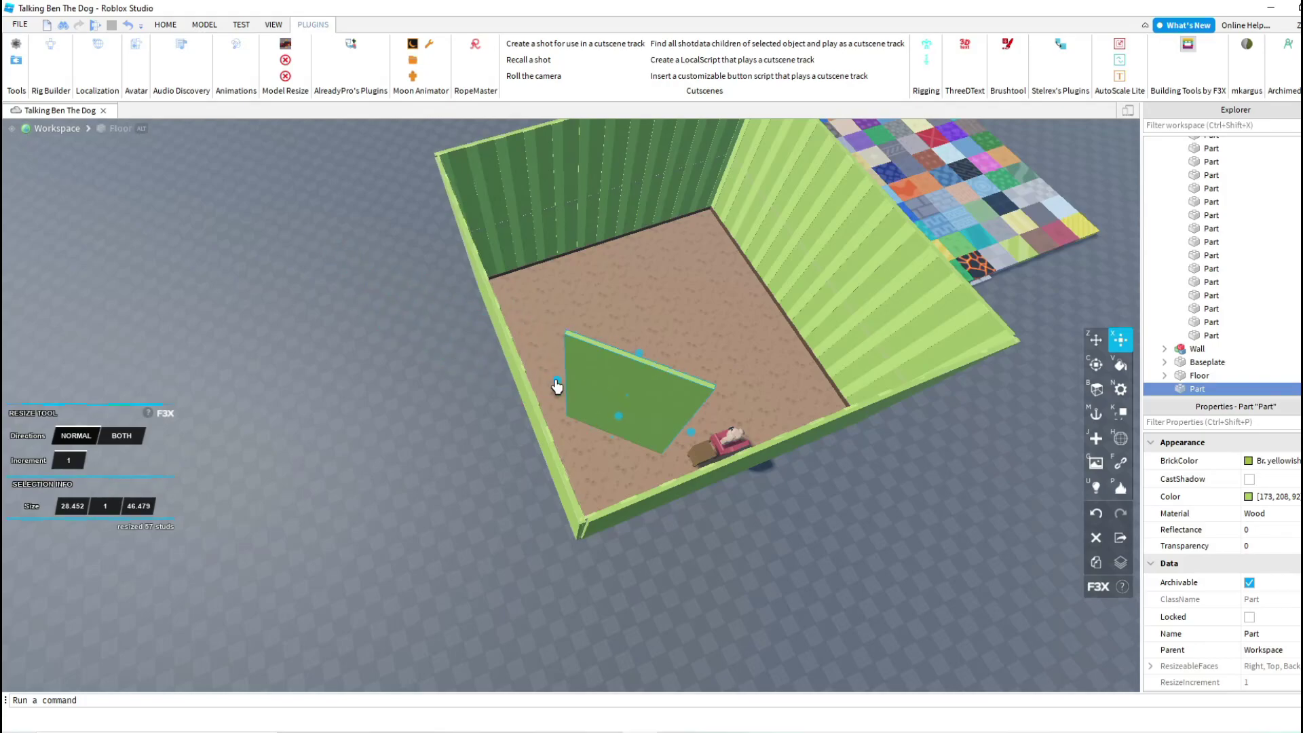
key("z")
right_click_drag(704, 451, 704, 450)
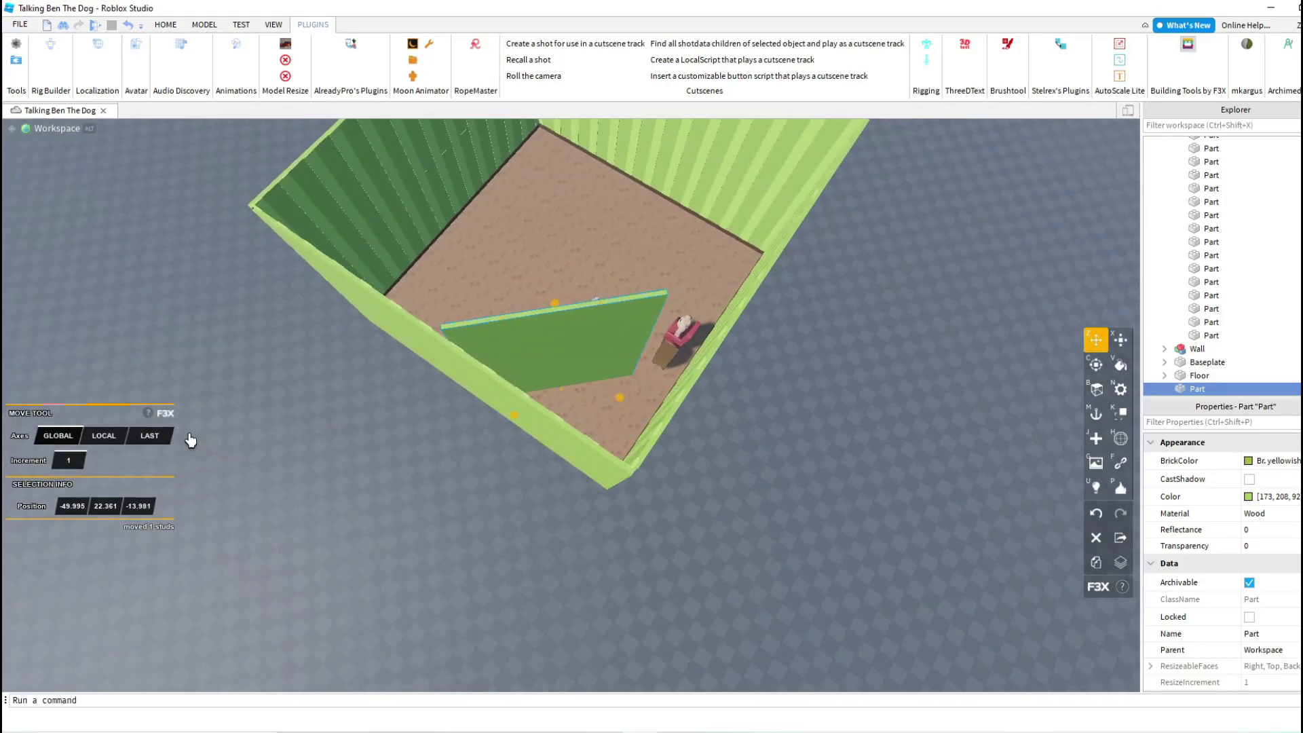
right_click_drag(652, 348, 617, 356)
left_click_drag(633, 345, 659, 344)
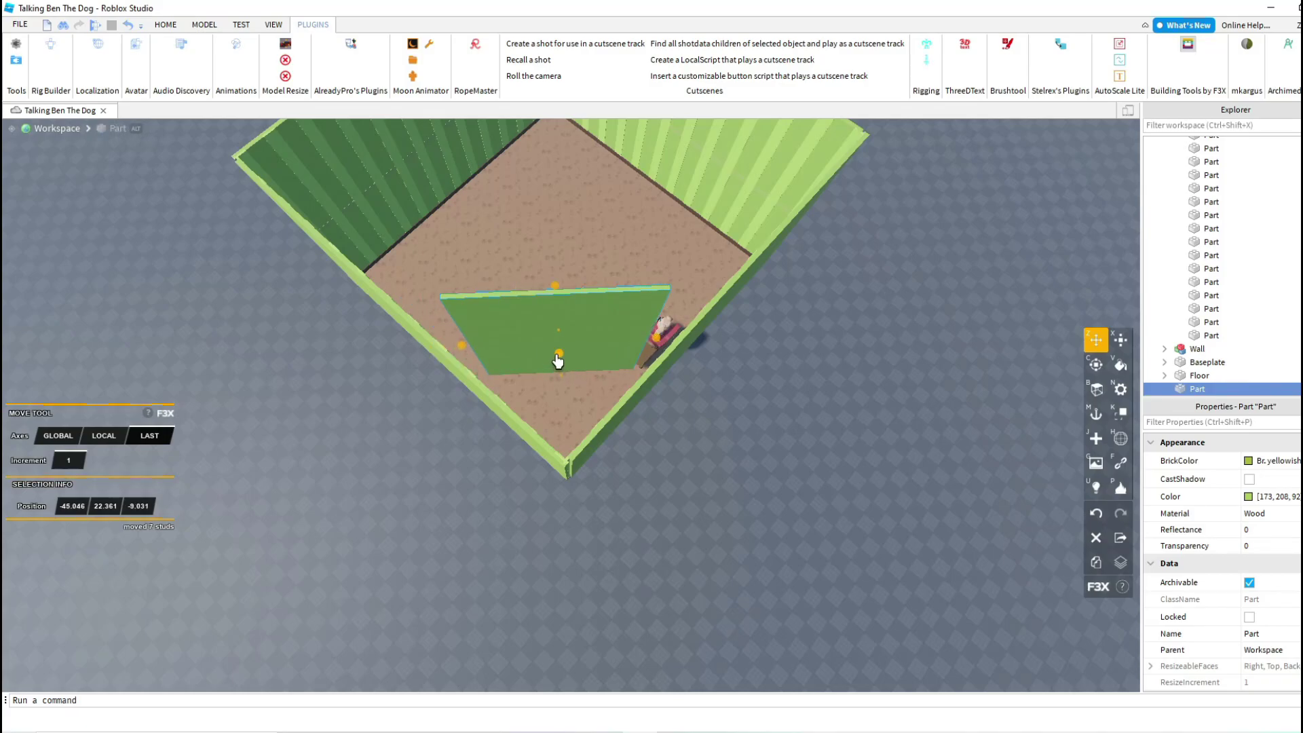
left_click_drag(558, 360, 567, 442)
- Resize the low strip under the diagonal corner panel to match the adjacent baseboard's top face, using the OuterTouch resize method
key("x")
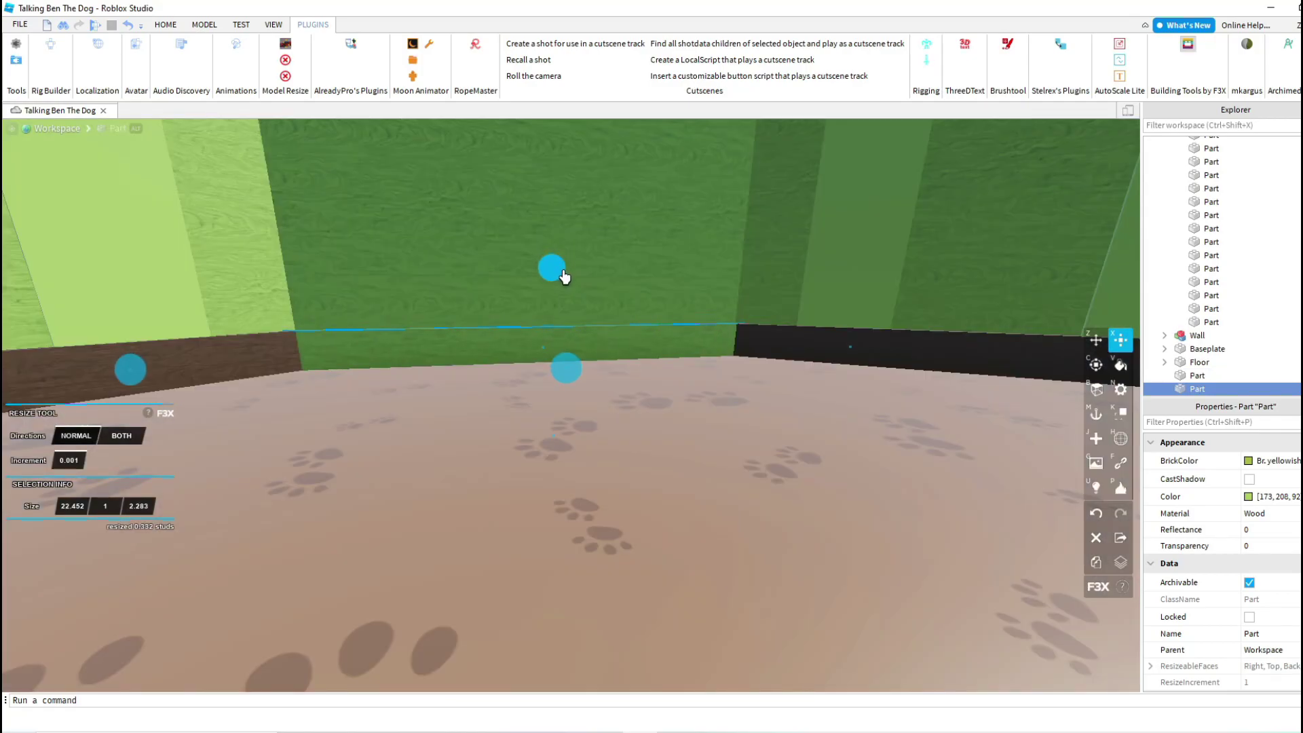
key("w")
right_click_drag(563, 272, 698, 186)
key("s")
right_click_drag(446, 145, 447, 145)
right_click_drag(594, 246, 1219, 59)
key("w")
left_click(1060, 45)
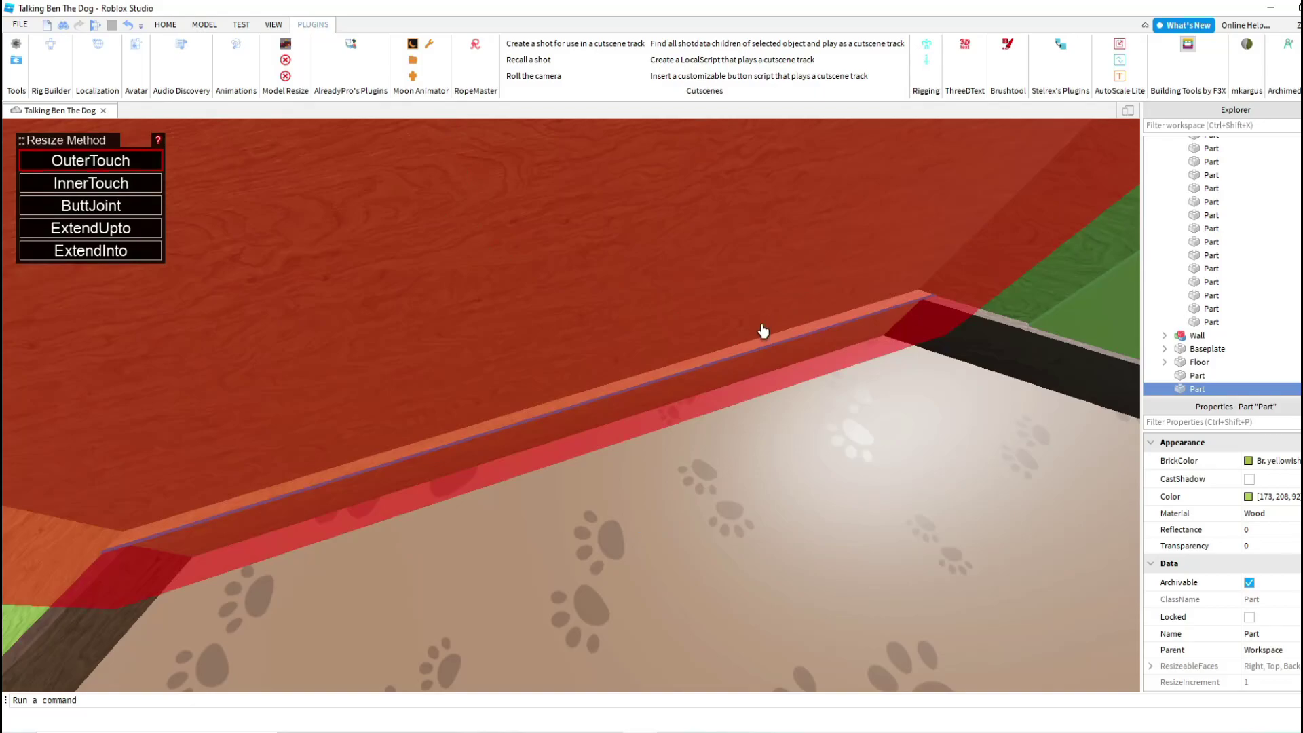
left_click(774, 339)
left_click(1001, 322)
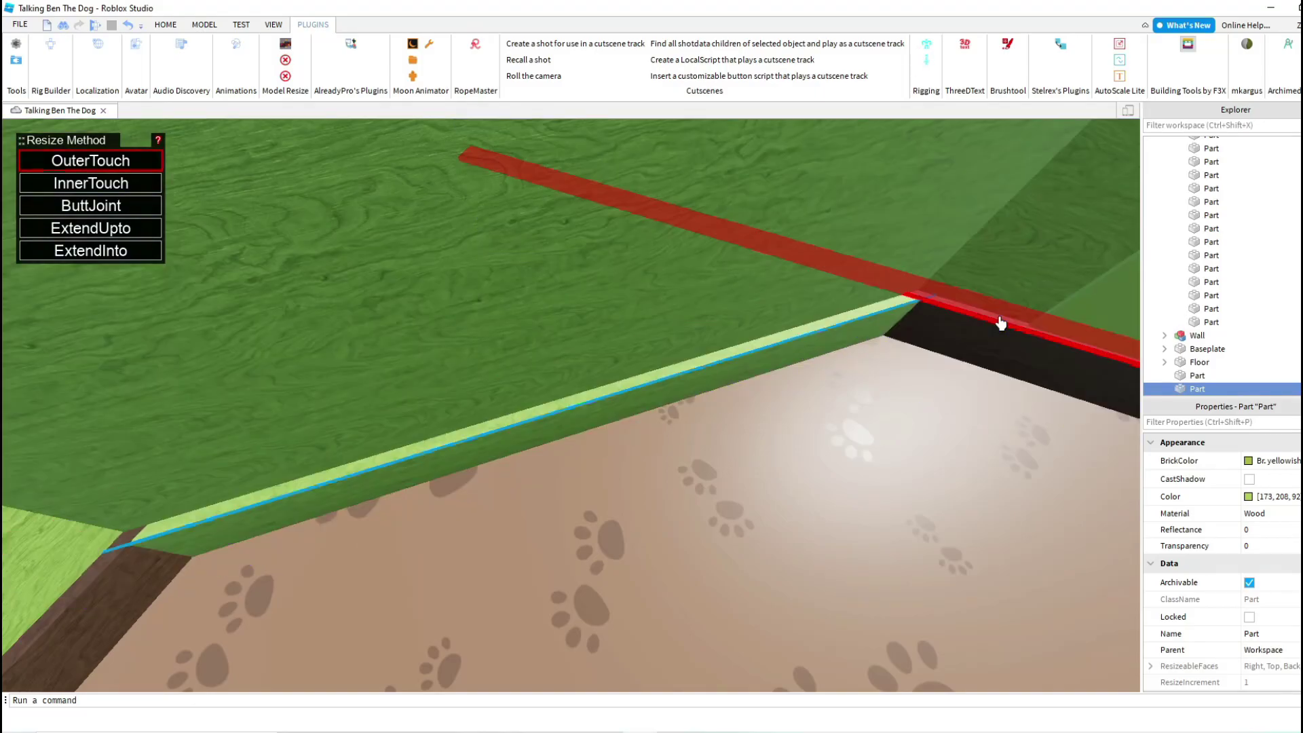
left_click(1188, 46)
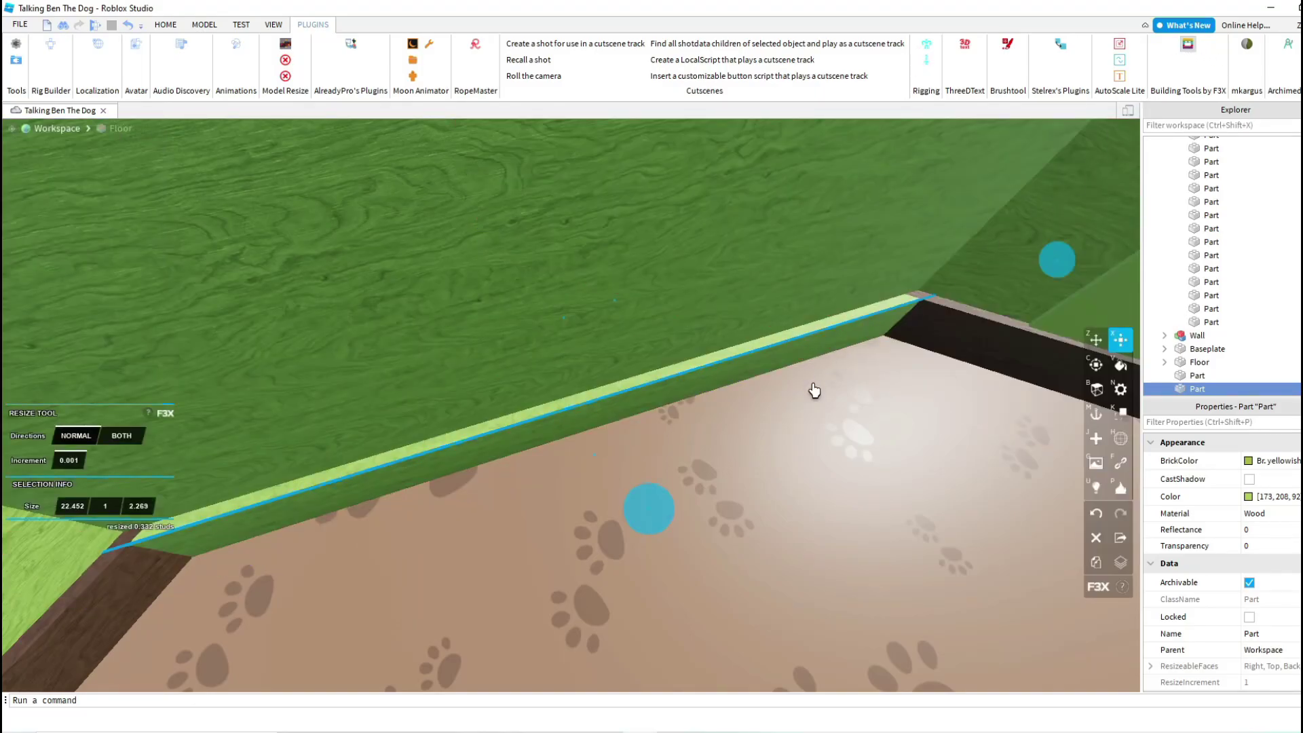
- Copy the adjacent baseboard's color 107, 79, 56 and apply it to the low corner strip
right_click_drag(947, 352, 931, 361)
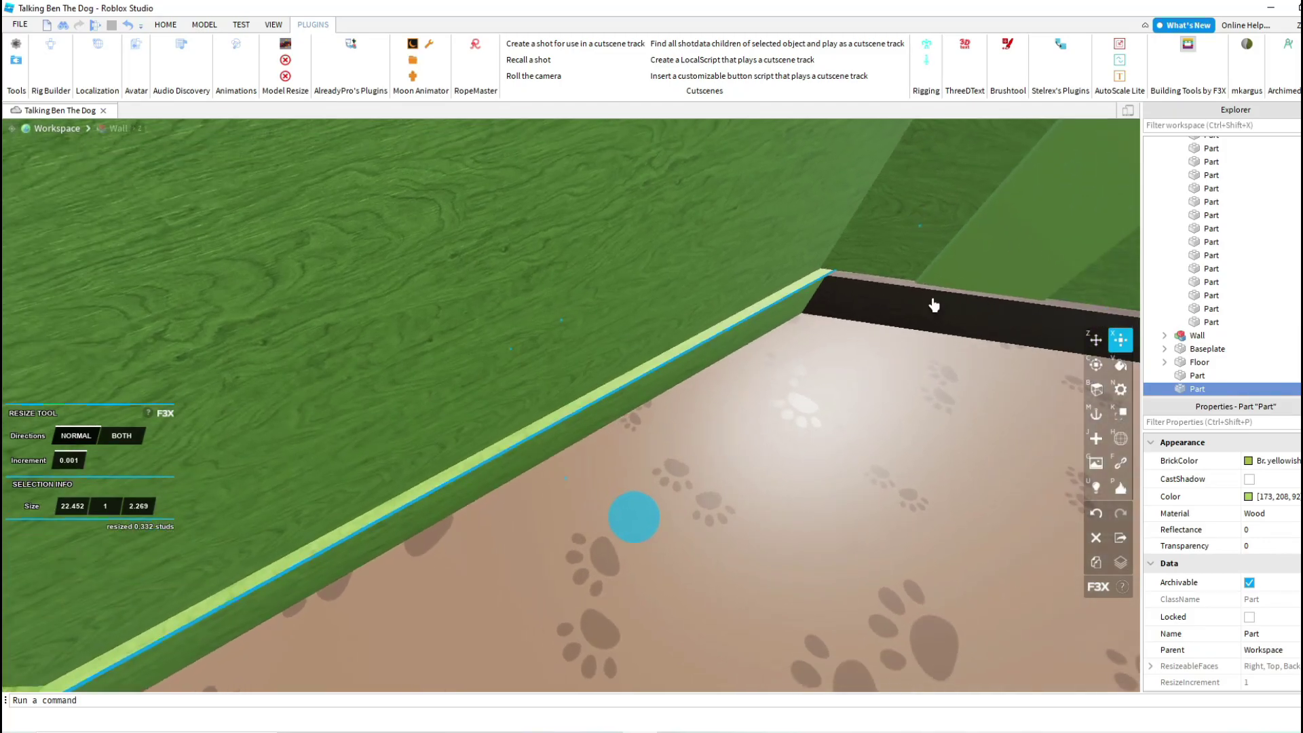
left_click(902, 319)
left_click(1279, 496)
key("ctrl+c")
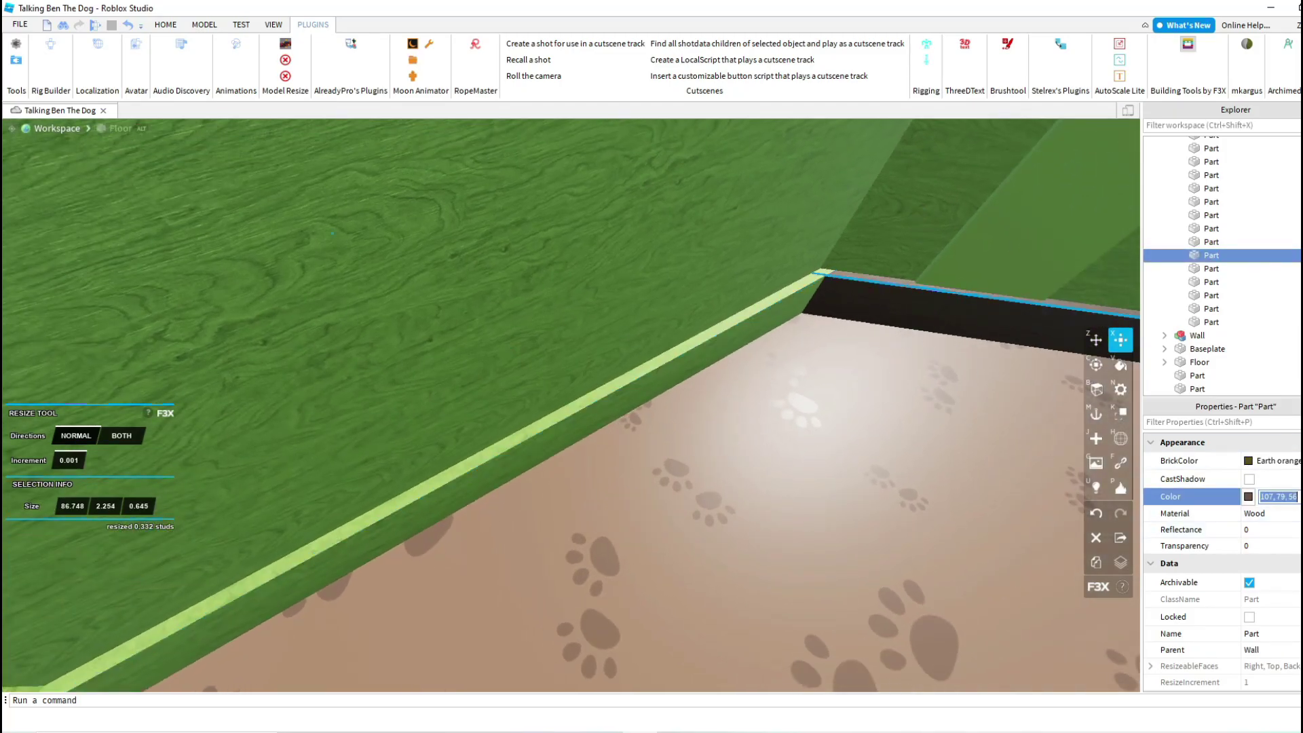
left_click(700, 385)
left_click(1292, 496)
key("ctrl+v")
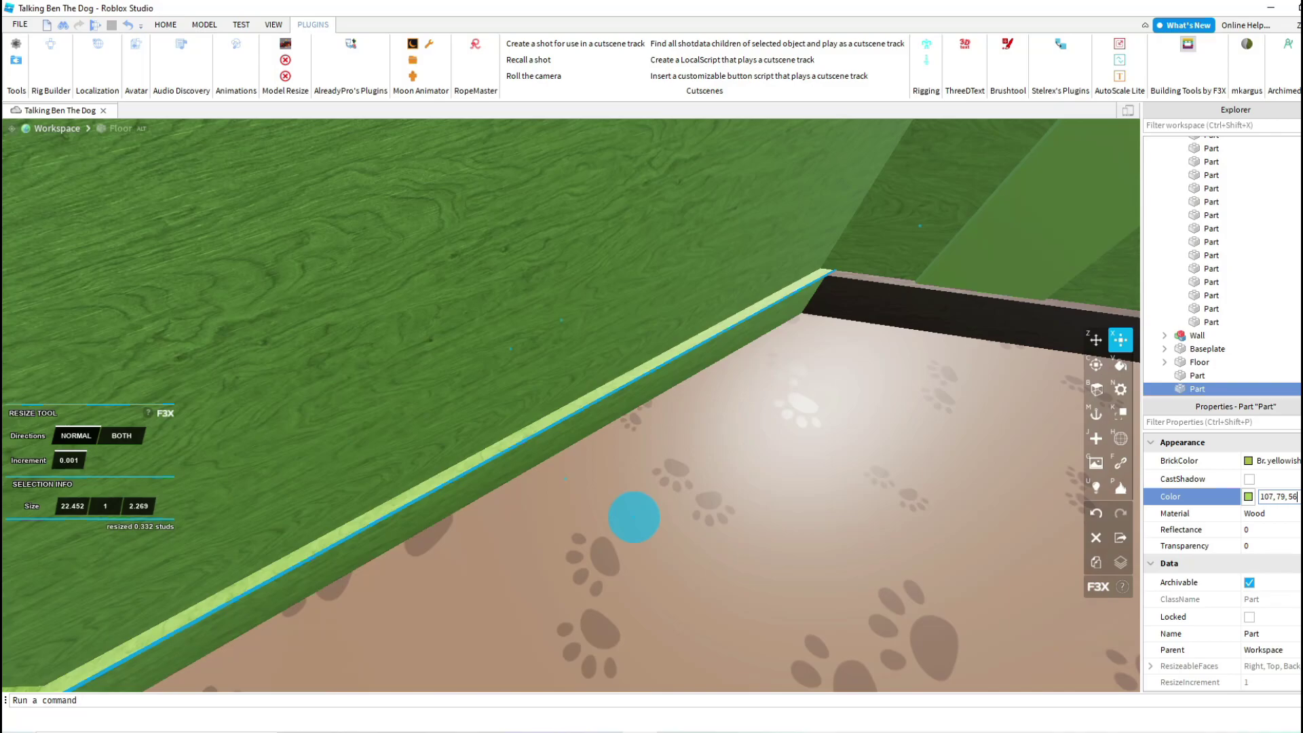
key("Return")
- Move the brown corner strip about 0.244 studs out from the diagonal panel's face
right_click_drag(909, 434, 774, 528)
key("s")
key("s")
key("w")
key("z")
key("w")
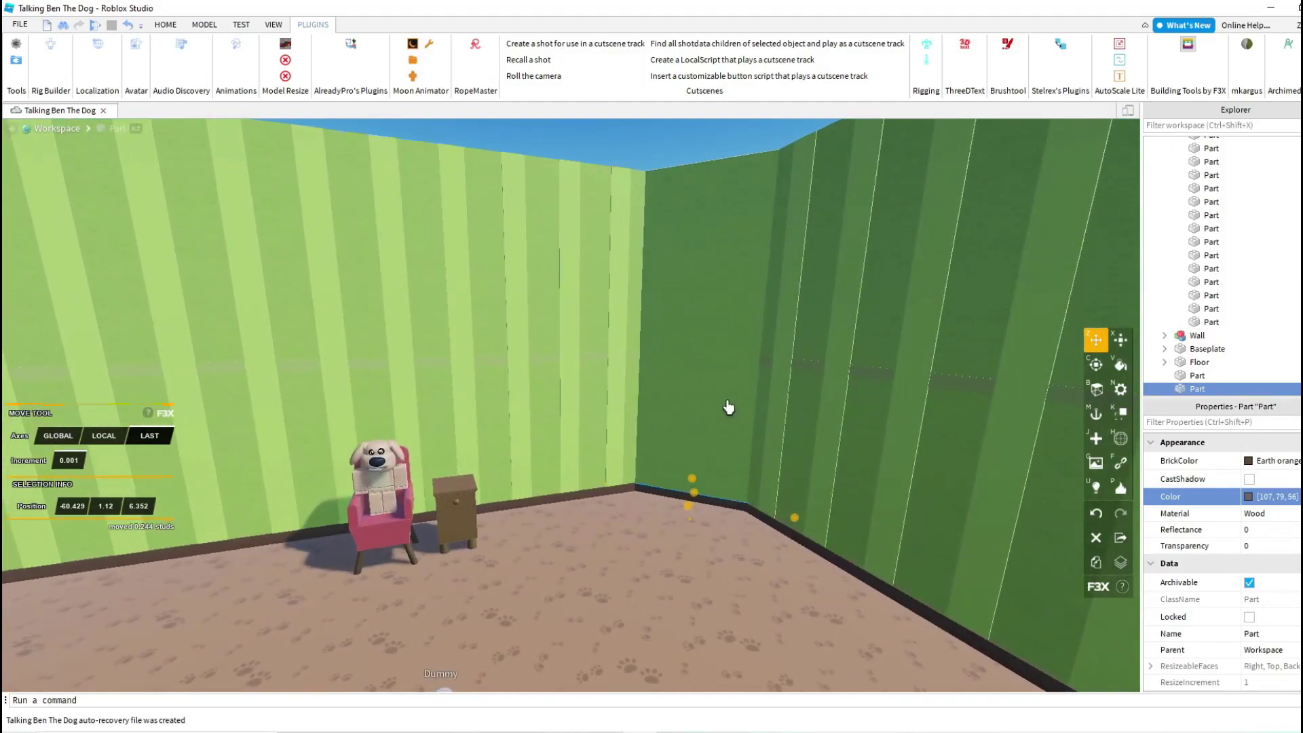
- Examine the diagonal corner panel, its baseboard strip and the adjoining wall's mid-height band
left_click(728, 407)
scroll(728, 407, "down", 4)
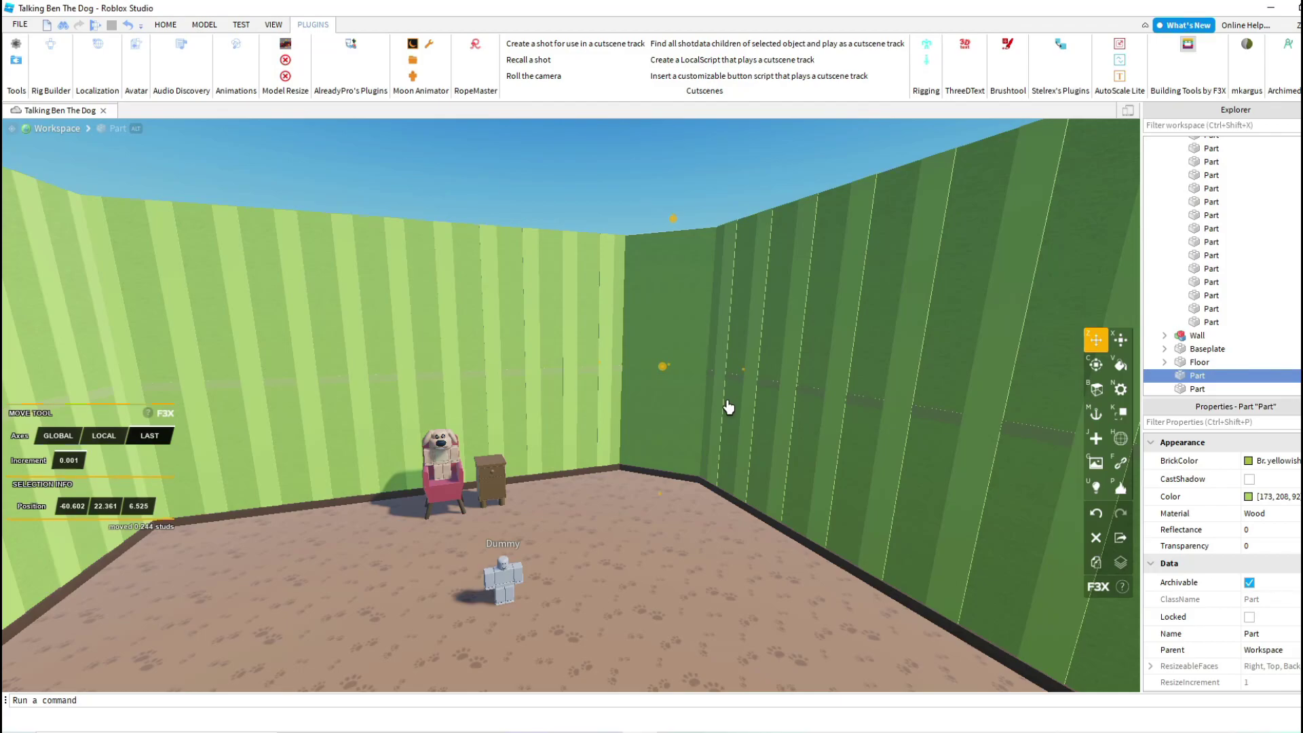
key("w")
right_click_drag(686, 396, 660, 464)
key("w")
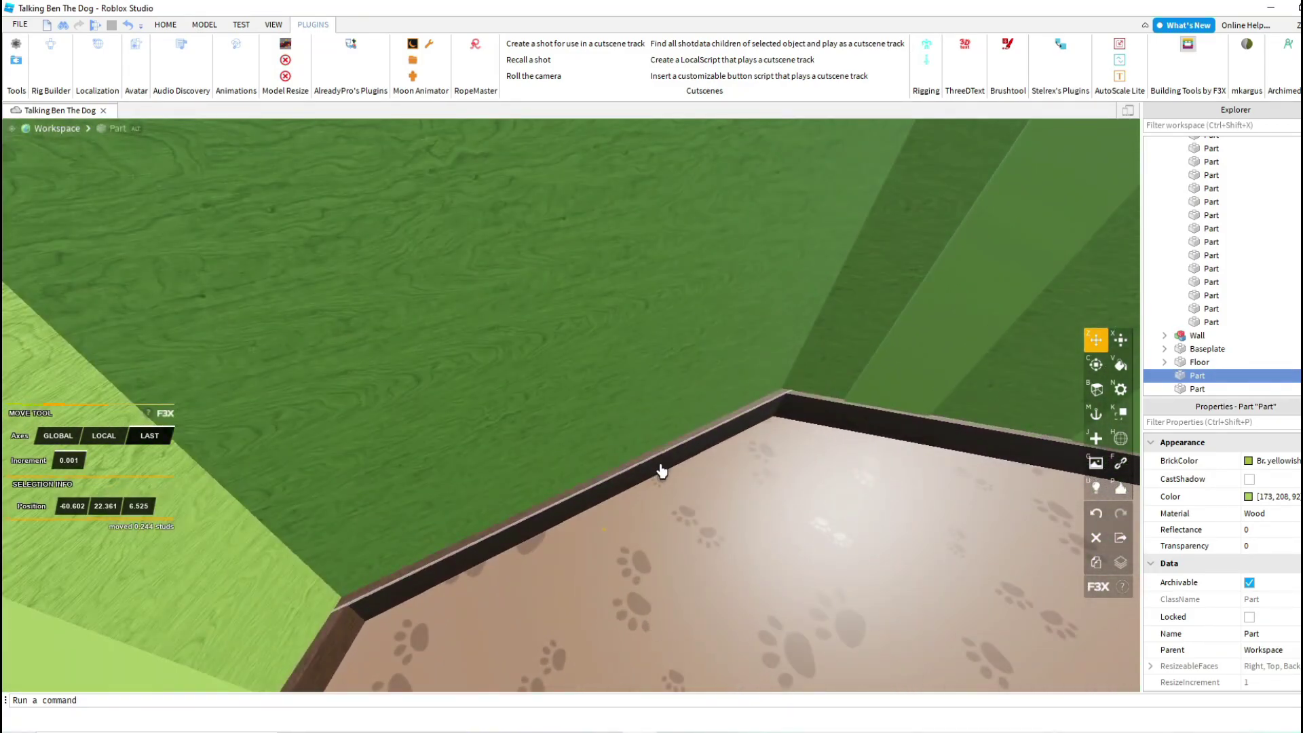
left_click(662, 470)
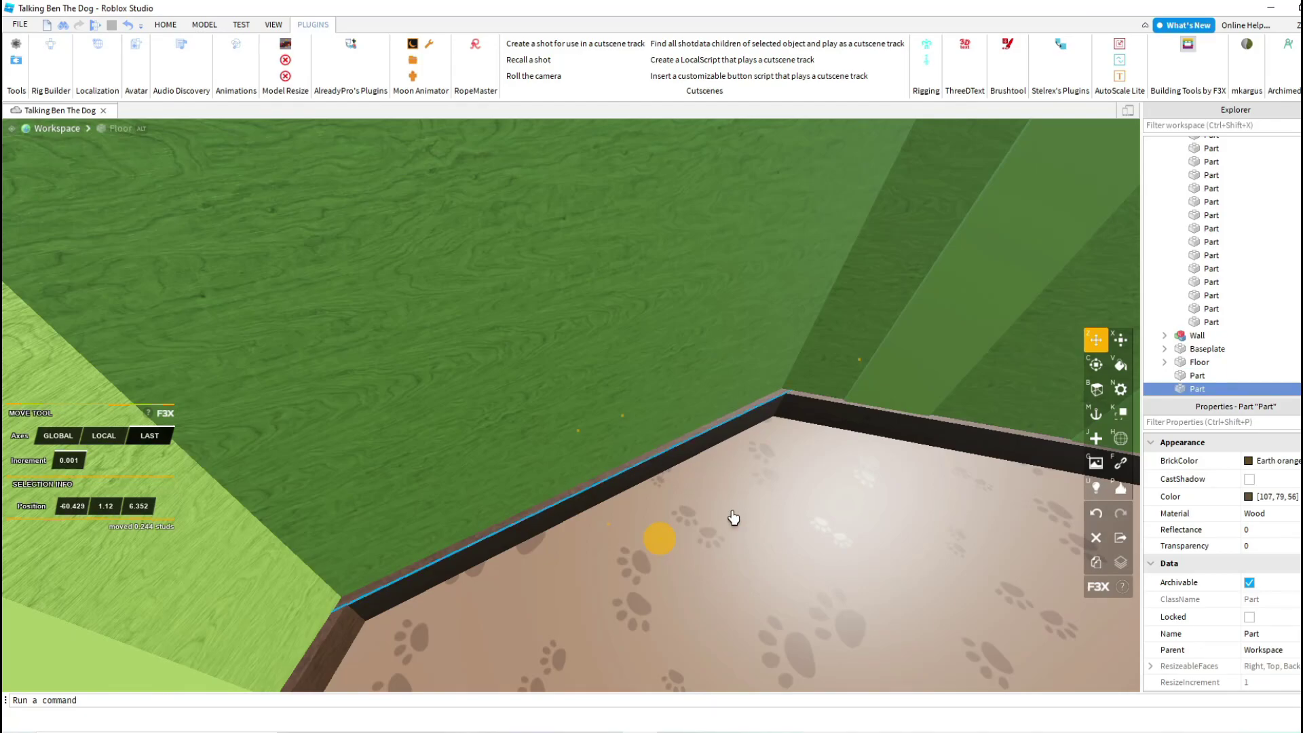
key("s")
right_click_drag(669, 238, 599, 425)
key("w")
left_click(599, 423)
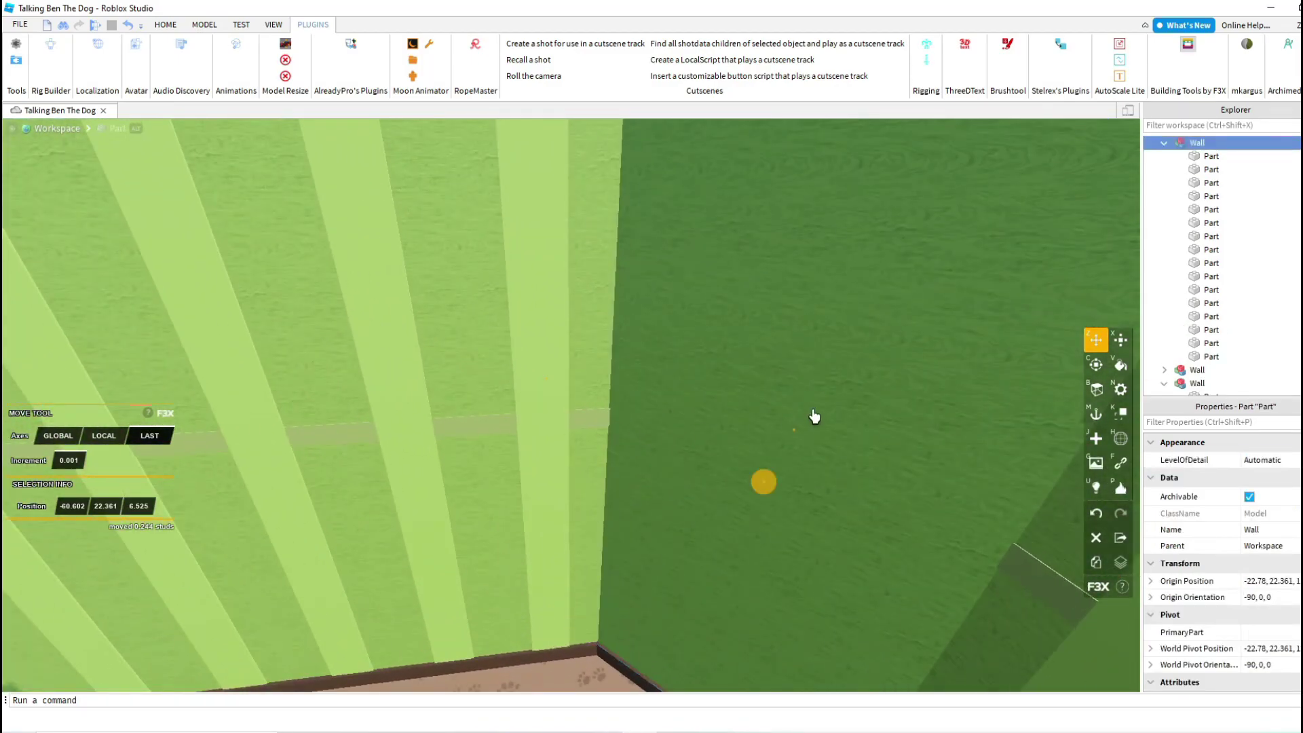
- Duplicate the brown corner strip and raise the copy to about 21.486 studs, level with the neighbouring walls' mid-height band
key("s")
right_click_drag(814, 416, 611, 549)
key("w")
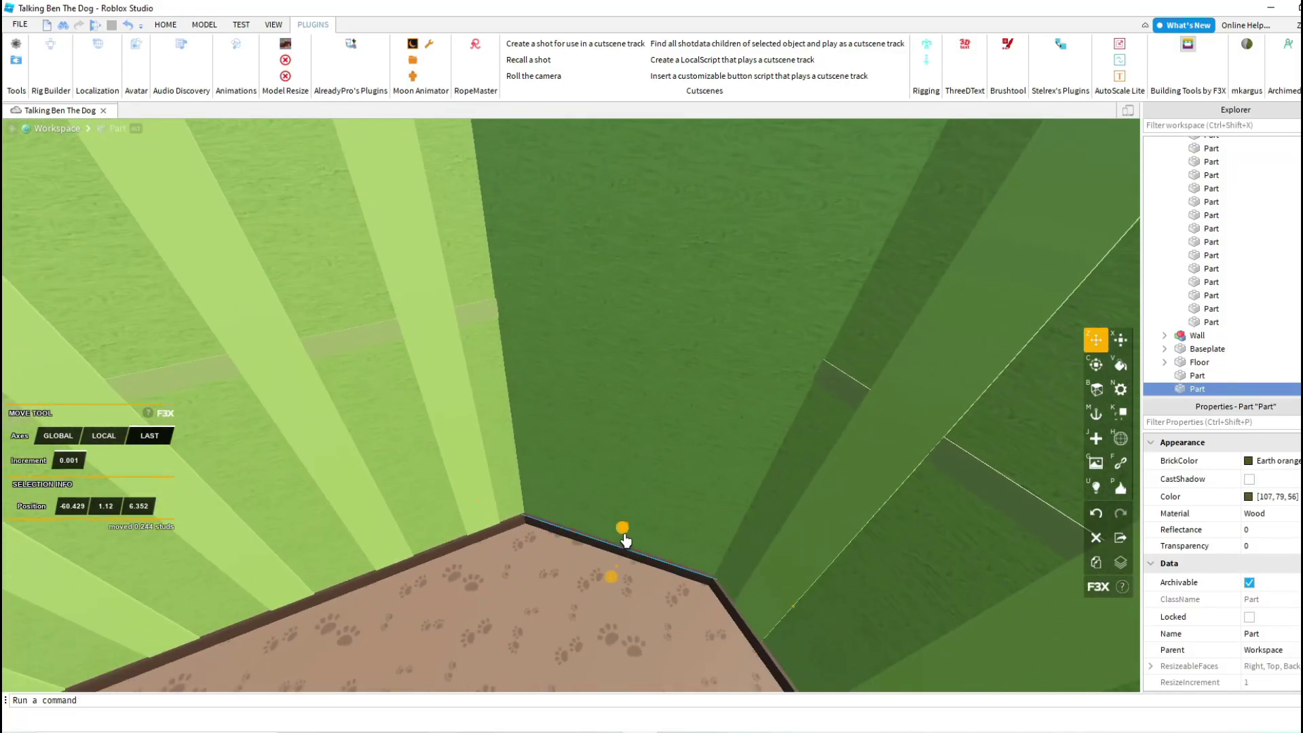
left_click_drag(618, 536, 645, 433)
right_click_drag(618, 536, 646, 433)
left_click_drag(645, 432, 661, 473)
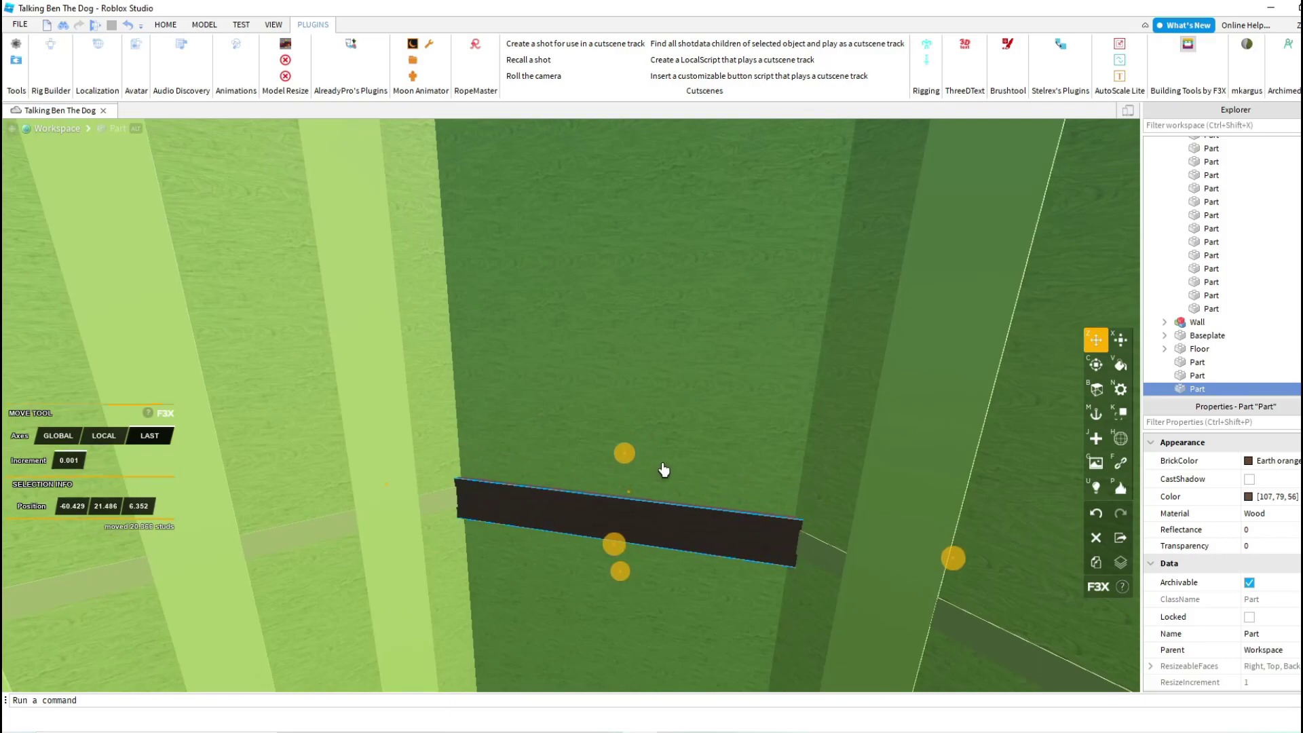
key("w")
key("s")
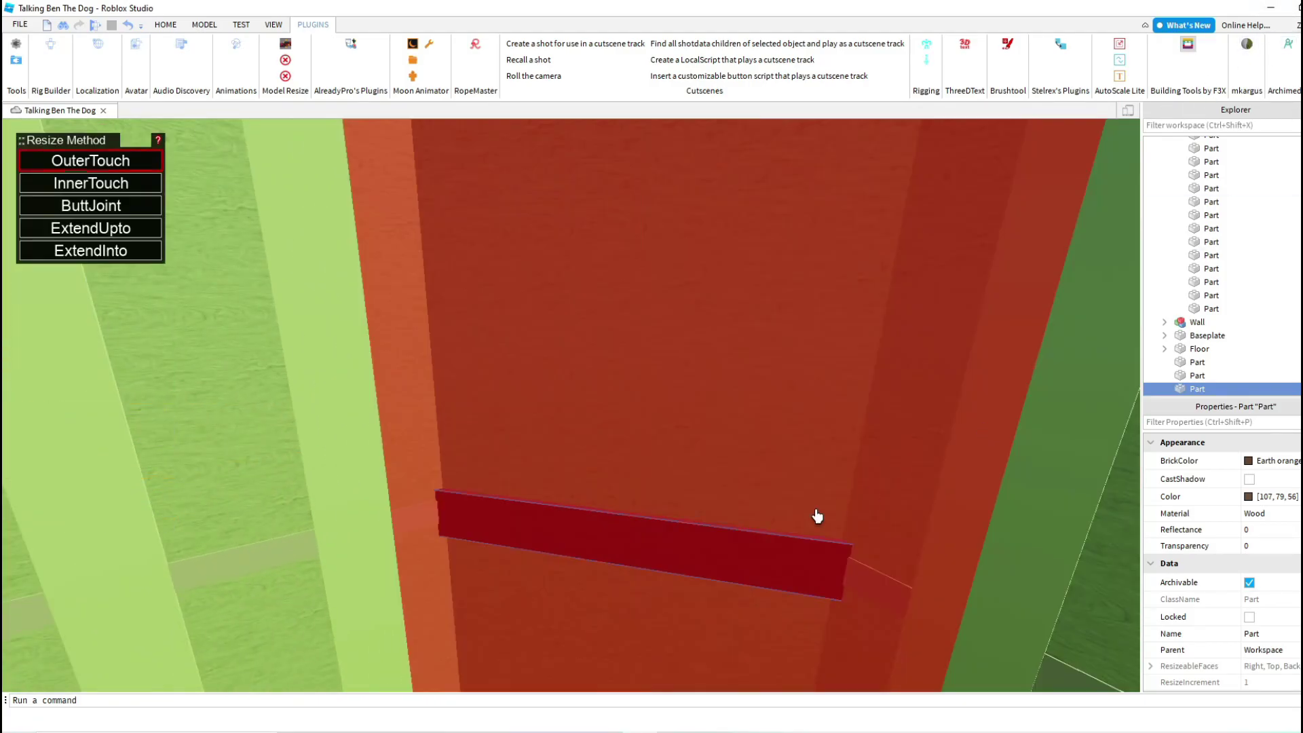
- Resize the raised brown strip to fit along the diagonal corner panel between the neighbouring walls
right_click_drag(682, 527, 1077, 7)
left_click(730, 507)
key("w")
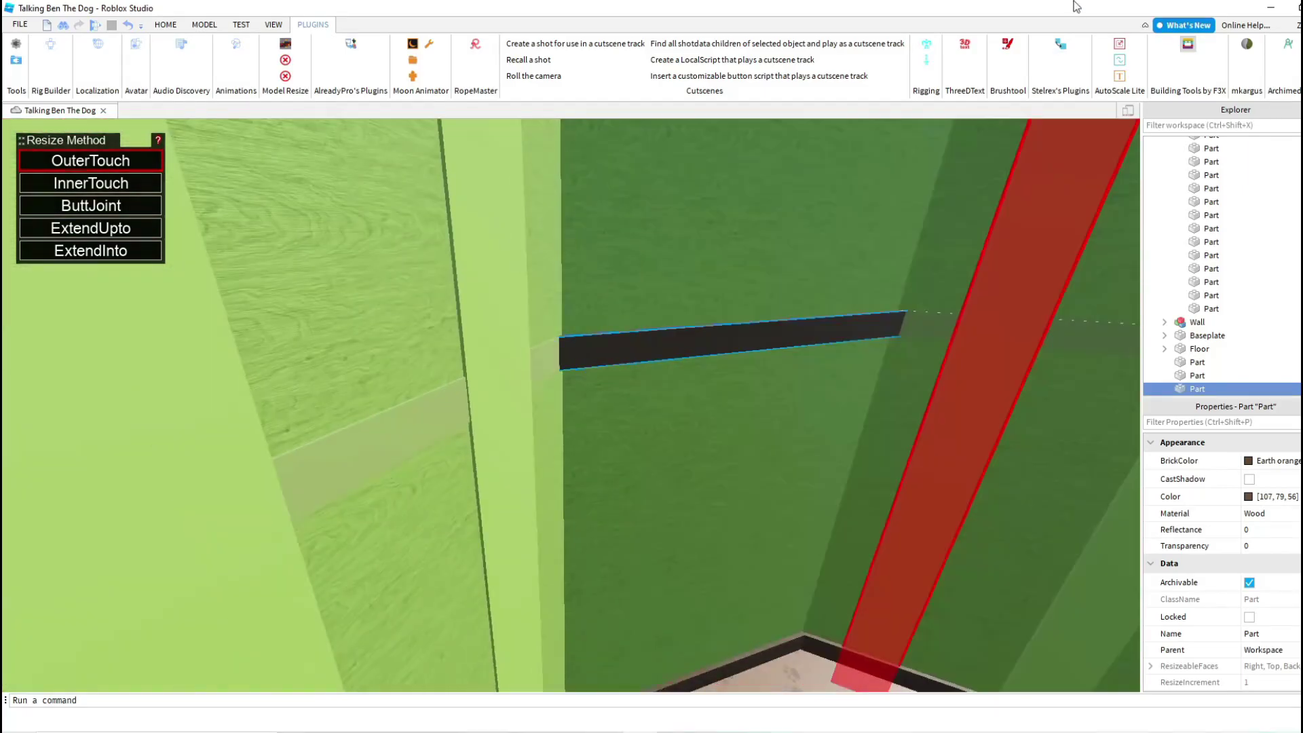
left_click(1187, 45)
scroll(903, 361, "up", 6)
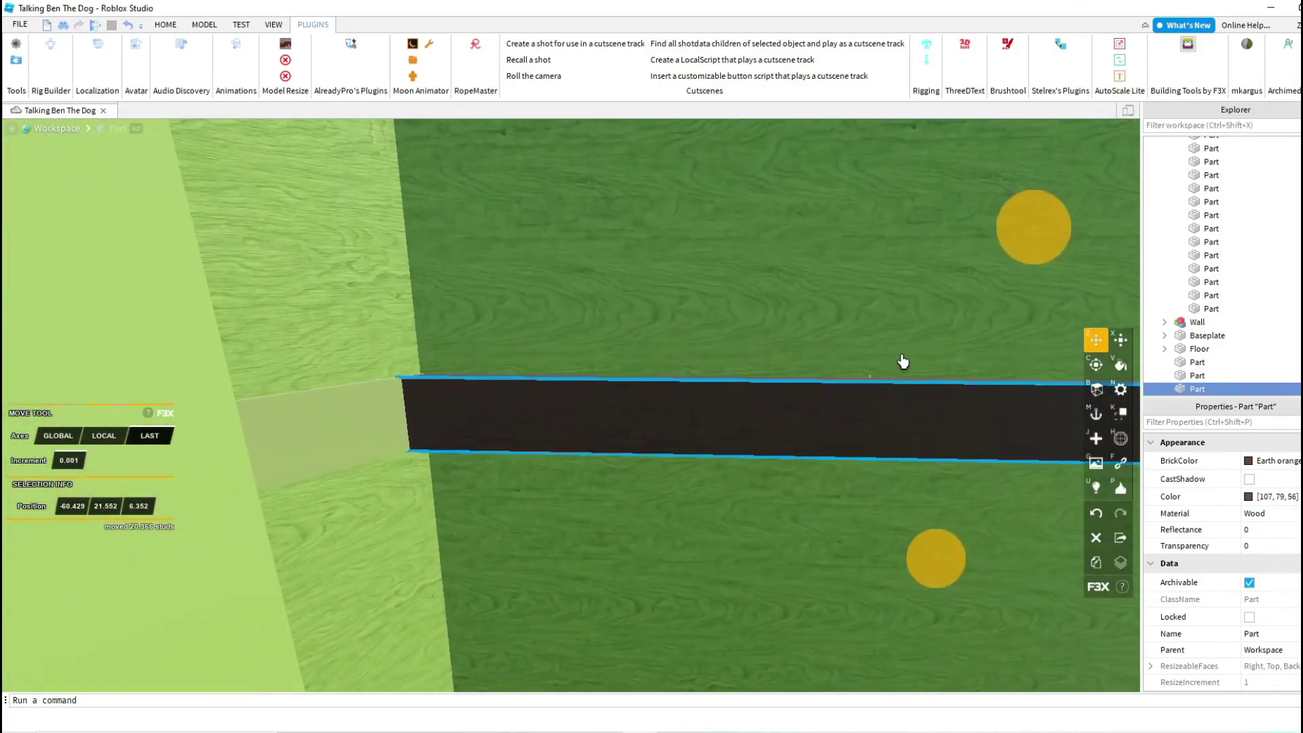
key("x")
right_click_drag(903, 361, 741, 413)
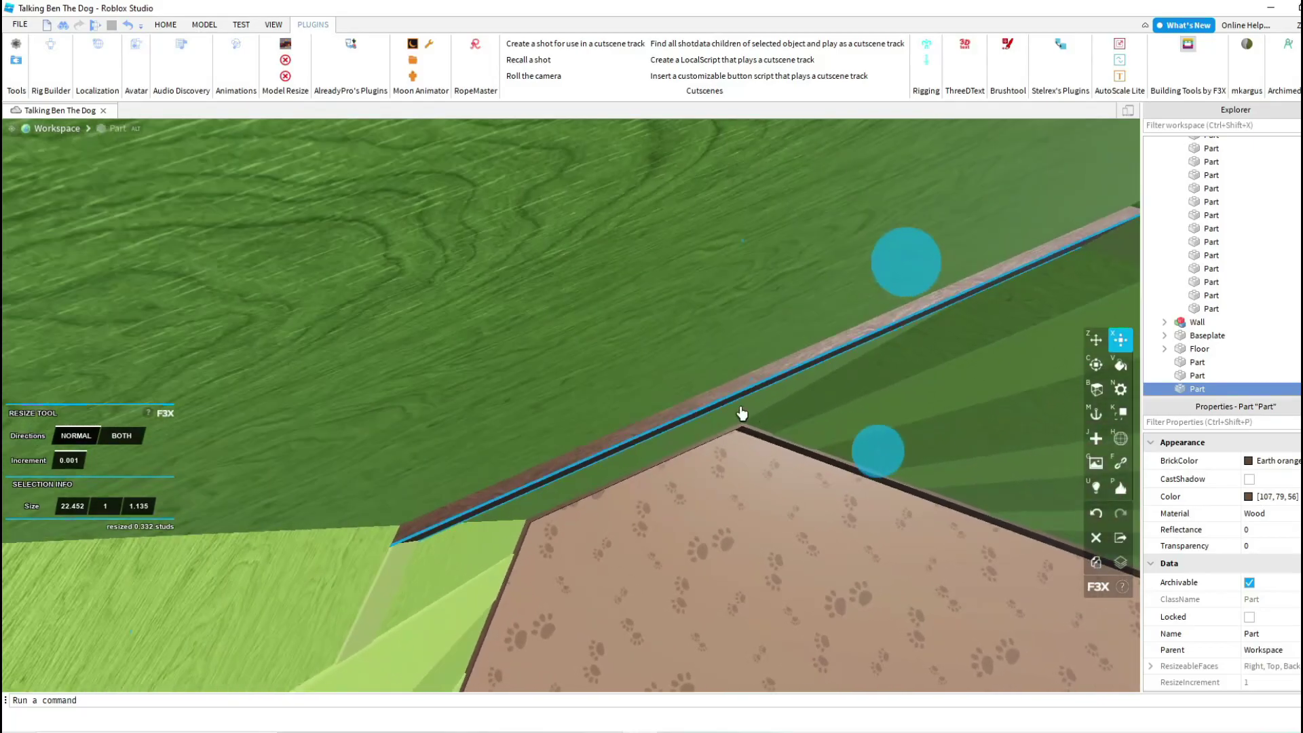
left_click_drag(905, 453, 888, 440)
right_click_drag(888, 440, 888, 440)
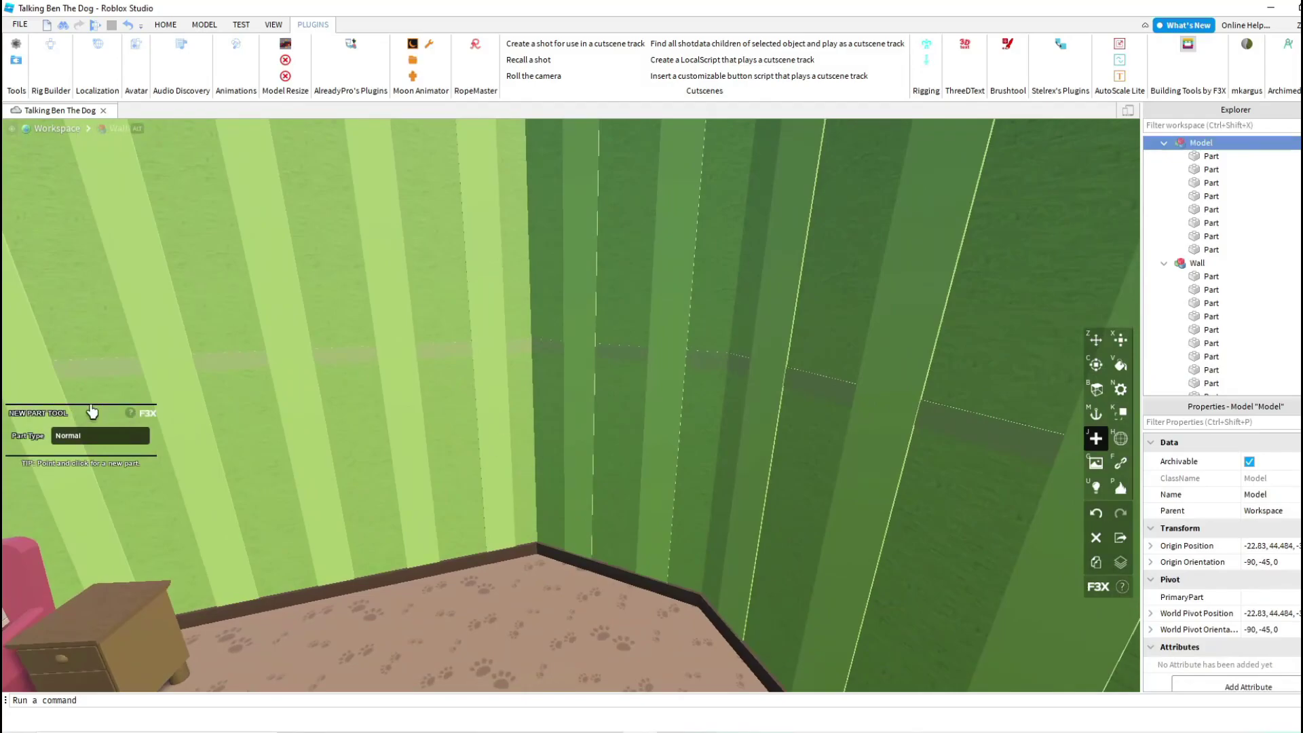
- Add a cylinder part on the floor in the corner where the light green wall meets the diagonal panel
left_click(102, 435)
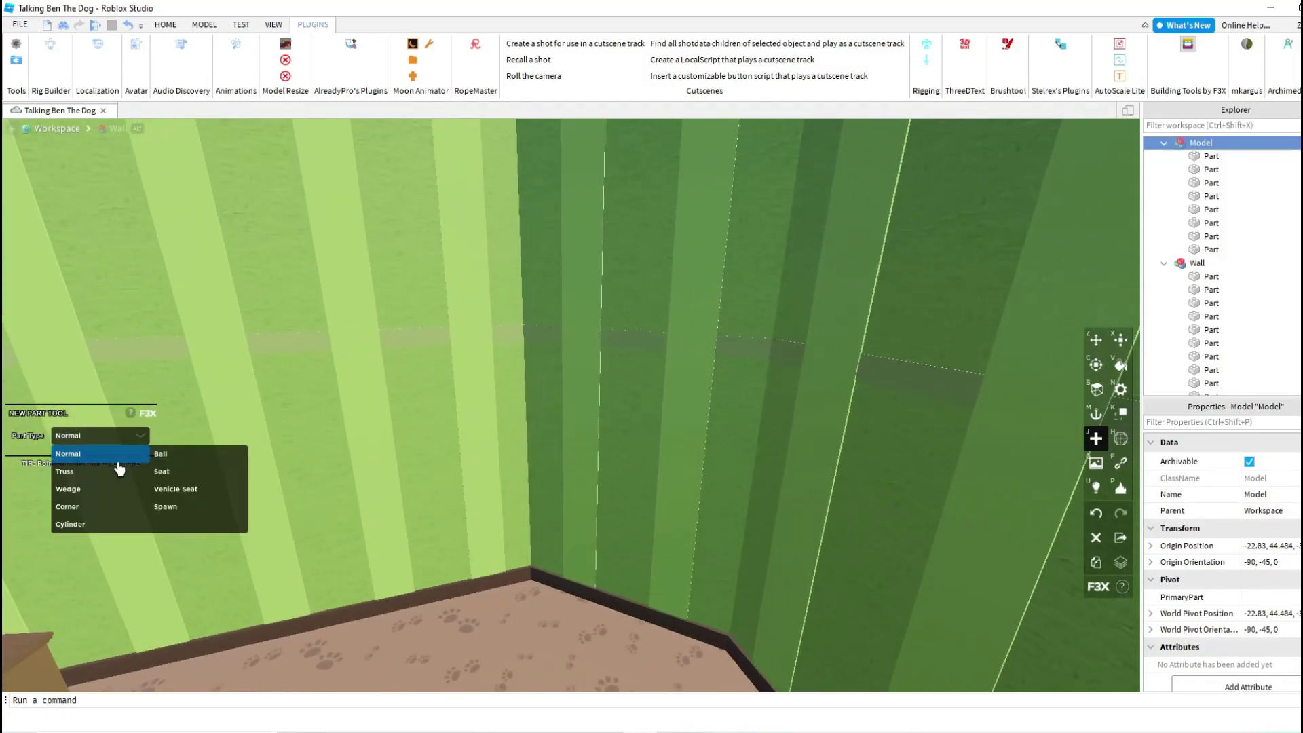
left_click(111, 524)
right_click_drag(649, 568, 649, 568)
left_click(572, 569)
mouse_move(593, 554)
left_mouse_down()
mouse_move(618, 542)
mouse_move(576, 542)
left_mouse_up()
- Stand the cylinder upright in the corner and stretch it to about 45.086 studs, up to the ceiling trim
key("c")
key("z")
key("x")
right_click_drag(628, 529, 555, 483)
key("z")
scroll(631, 520, "up", 2)
key("x")
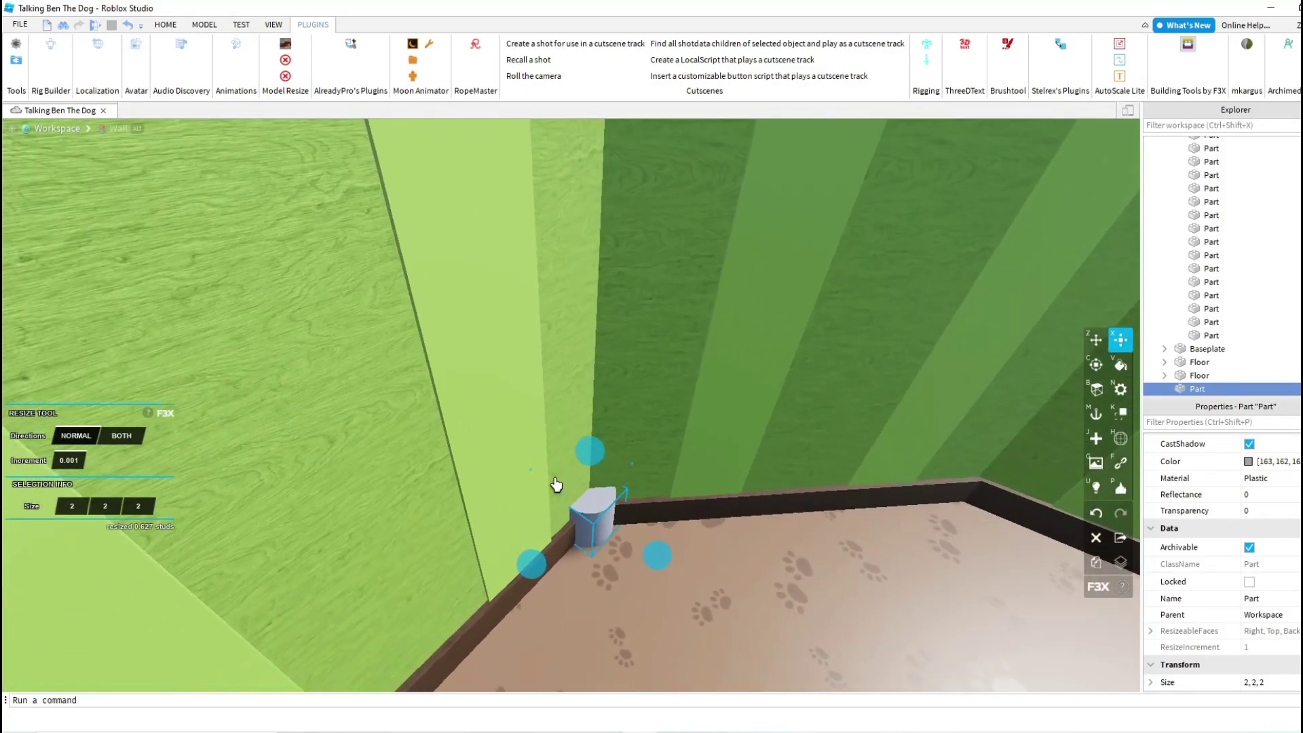
left_click_drag(590, 456, 612, 237)
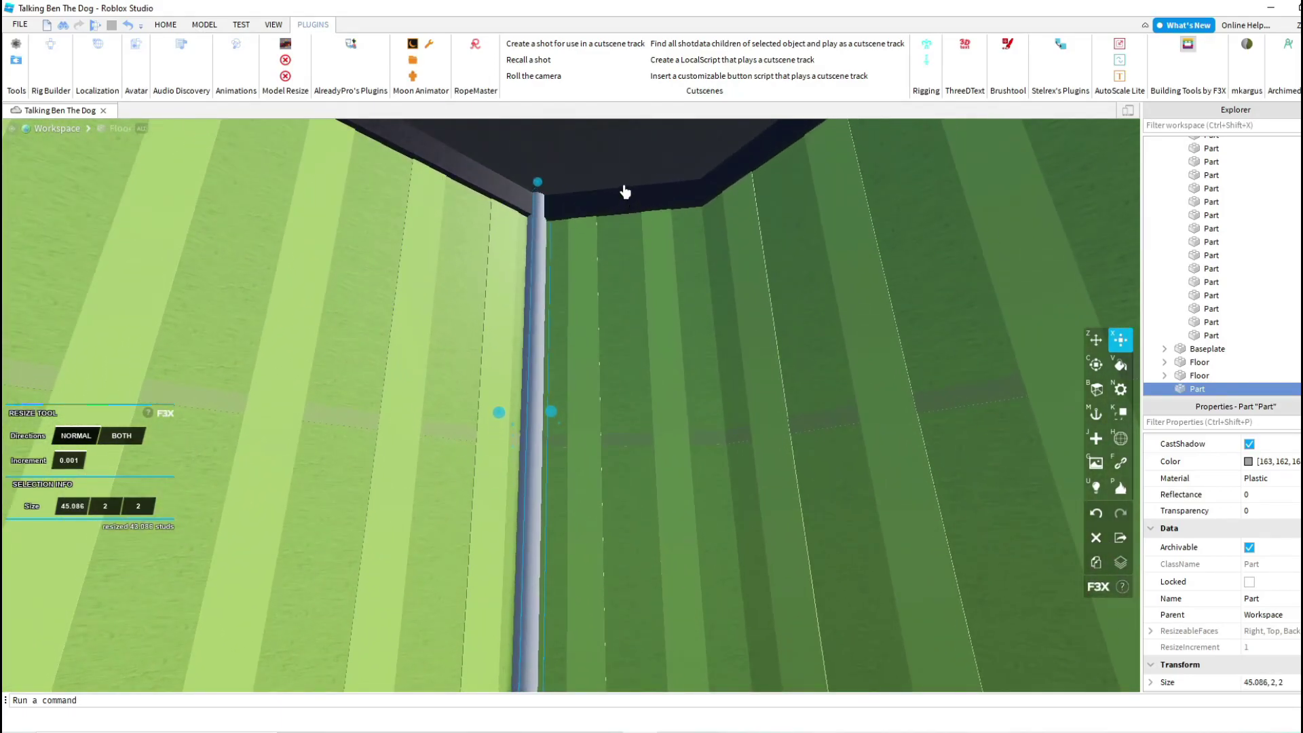
- Set the corner post's color to 106, 95, 83 and its material to Granite
right_click_drag(627, 426, 611, 489)
left_click(1248, 461)
left_click(1184, 532)
left_click(1255, 479)
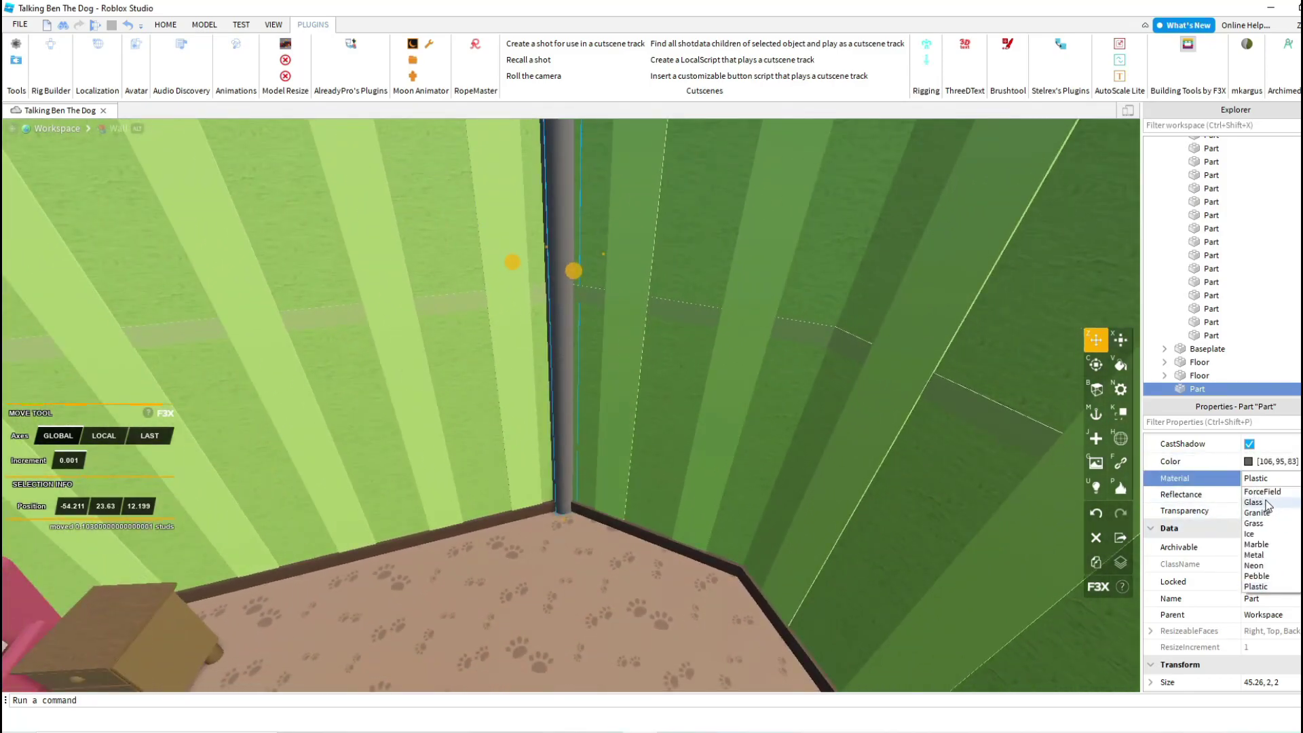
left_click(1257, 513)
- Slim the granite post to about 1.145 studs thick and place copies of it at the room's other wall corners
scroll(817, 502, "up", 5)
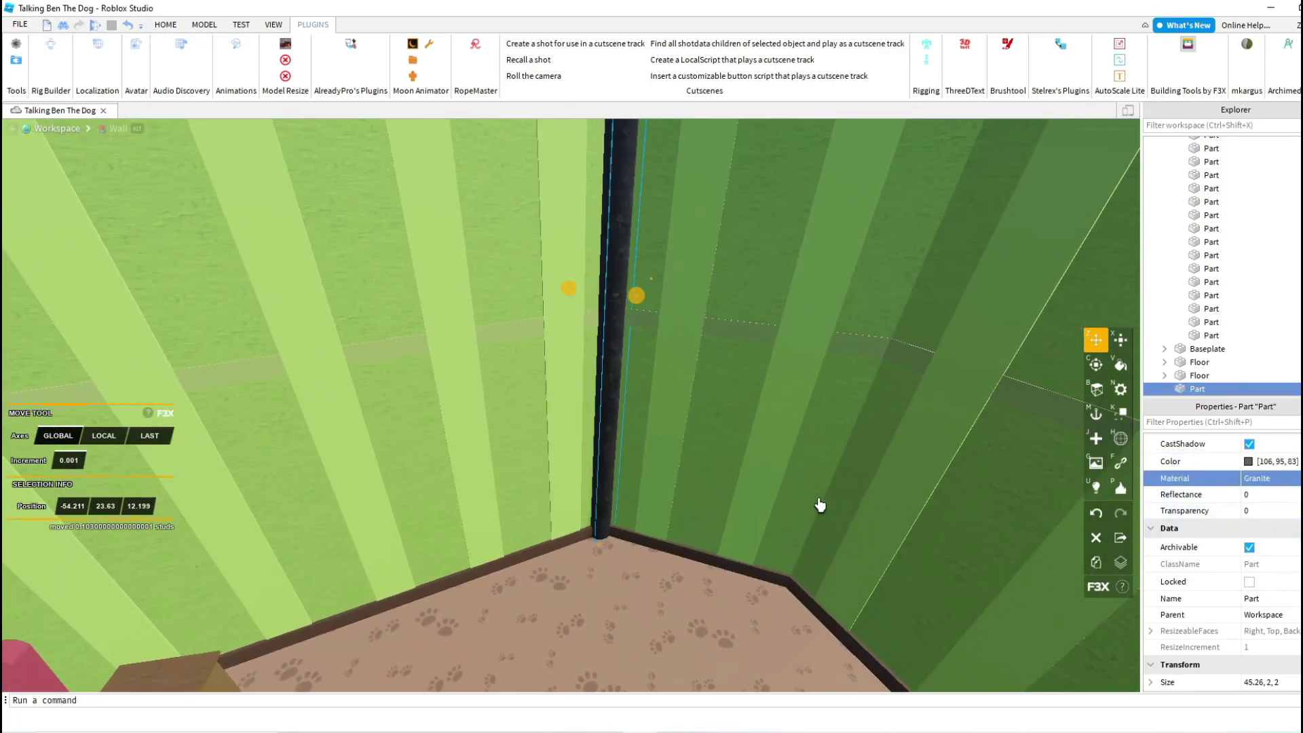
scroll(807, 517, "down", 10)
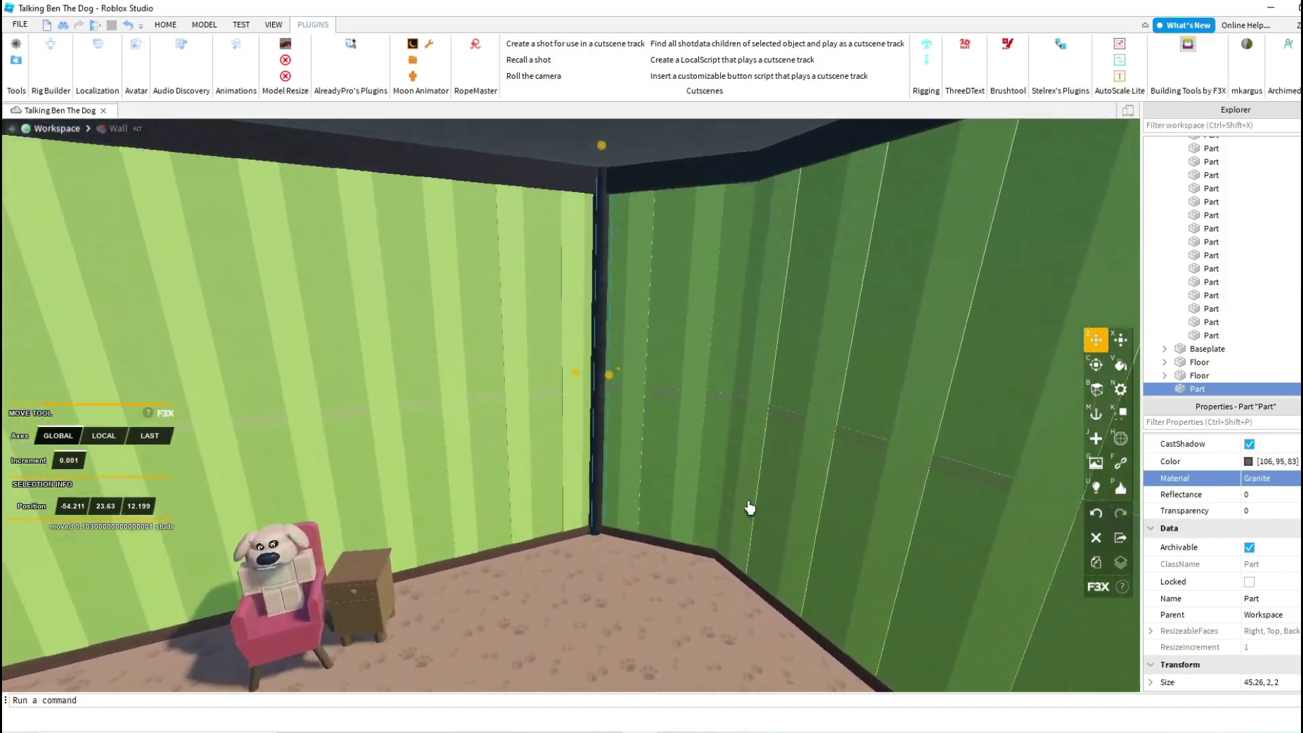
key("x")
right_click_drag(749, 508, 751, 509)
scroll(722, 479, "up", 4)
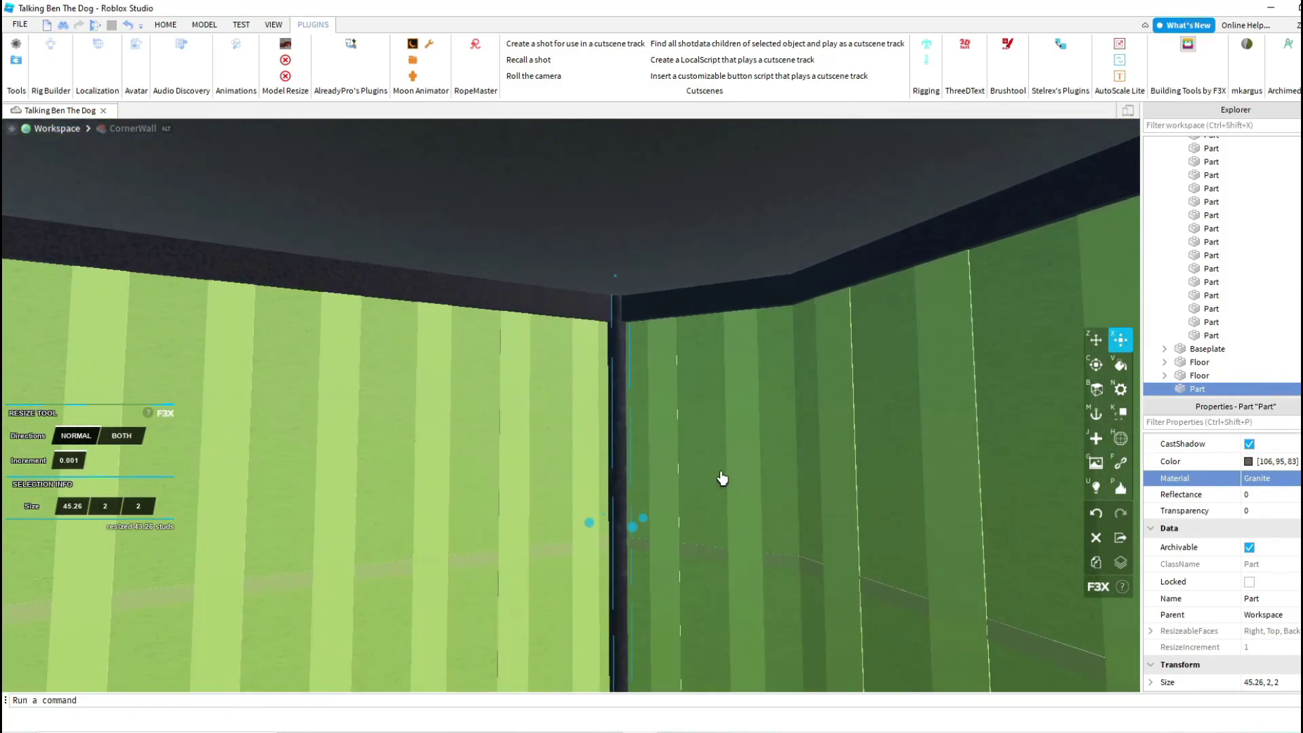
right_click_drag(696, 442, 697, 440)
key("z")
scroll(475, 497, "down", 10)
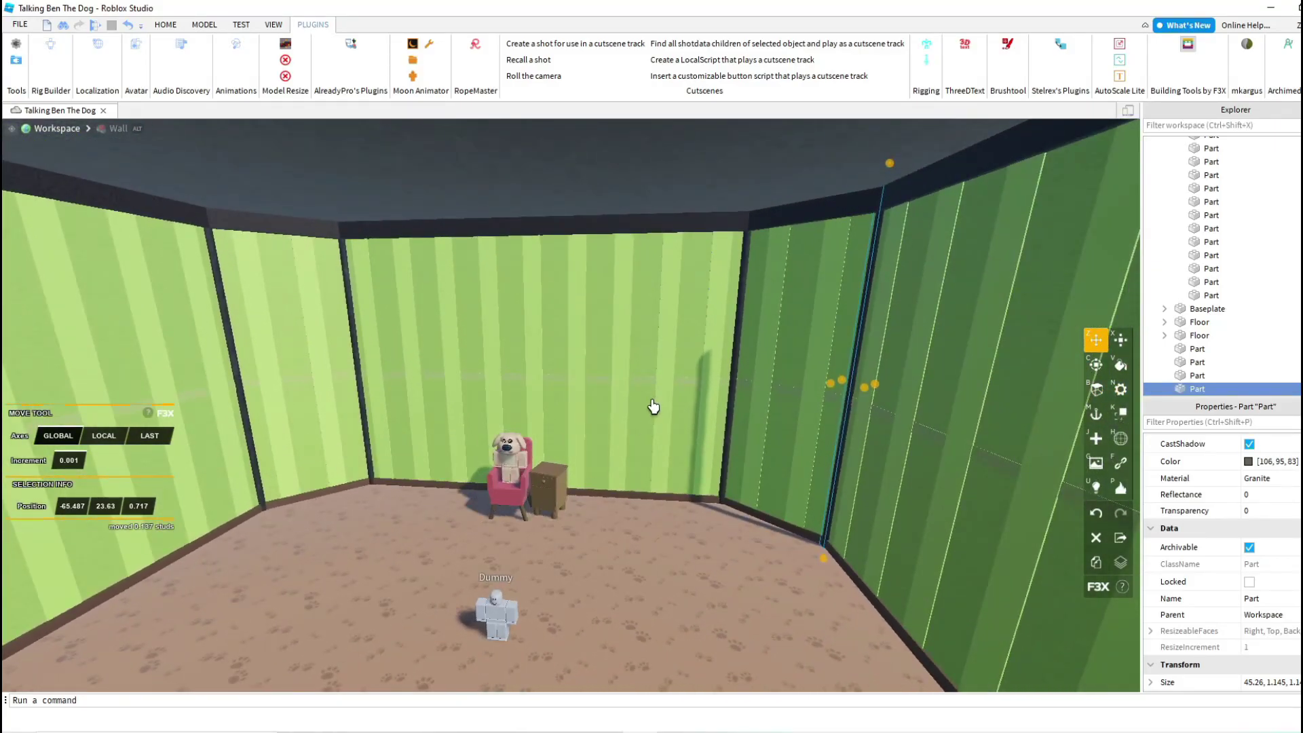
right_click_drag(654, 407, 560, 383)
scroll(701, 410, "up", 5)
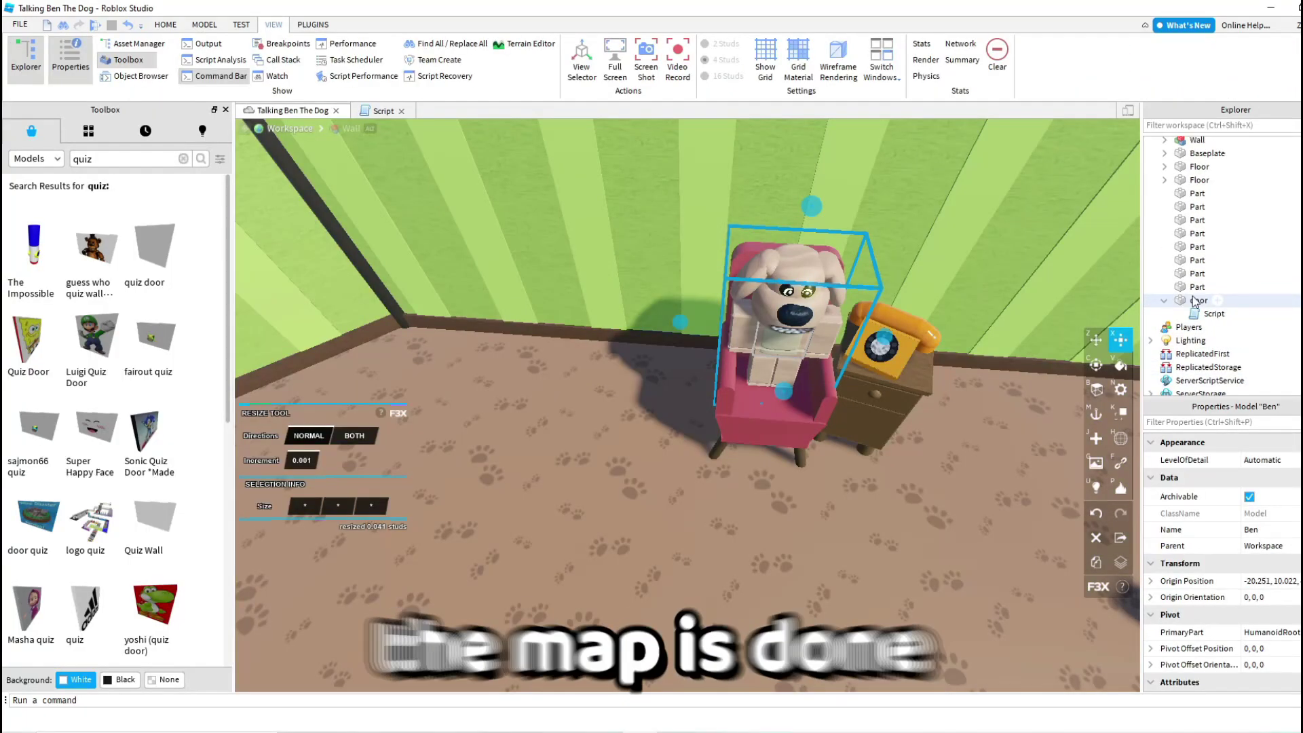
- Move the script from the door part into the Ben model, and select the white door slab
scroll(873, 213, "up", 3)
right_click_drag(873, 212, 736, 364)
left_click(832, 535)
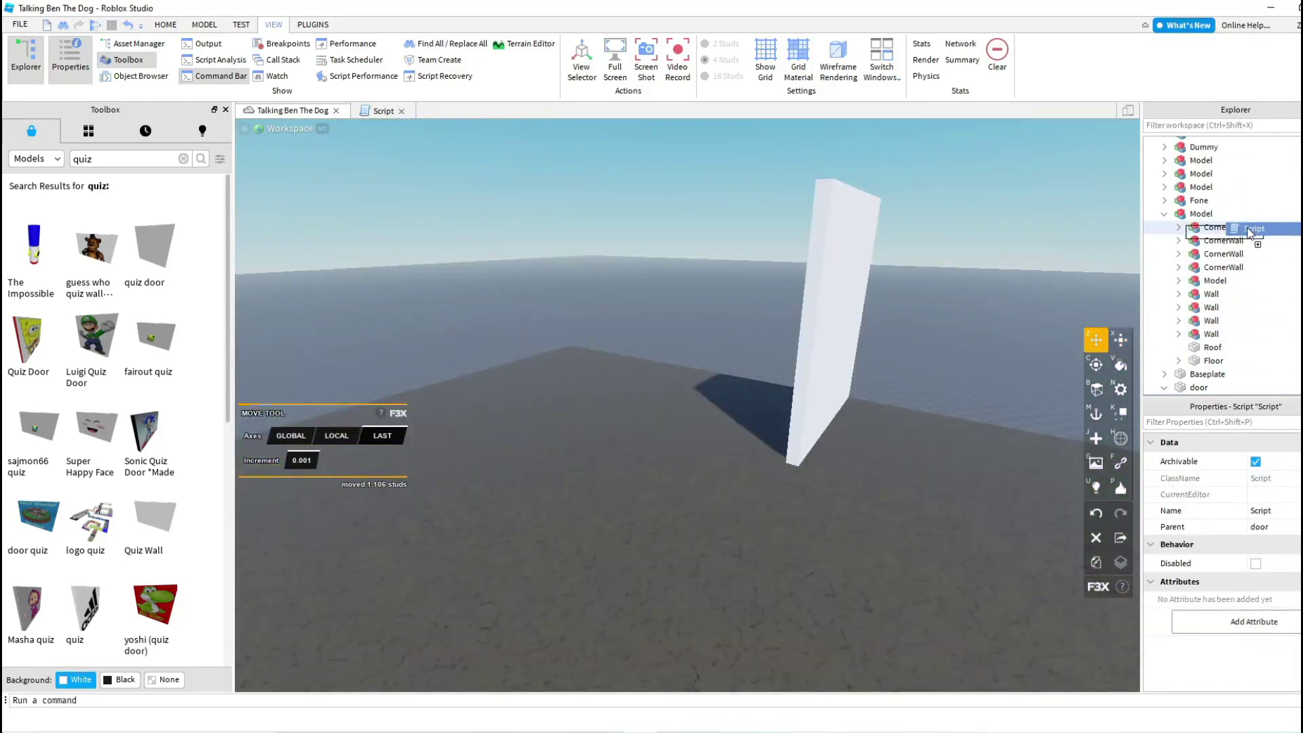
left_click_drag(1245, 224, 1262, 218)
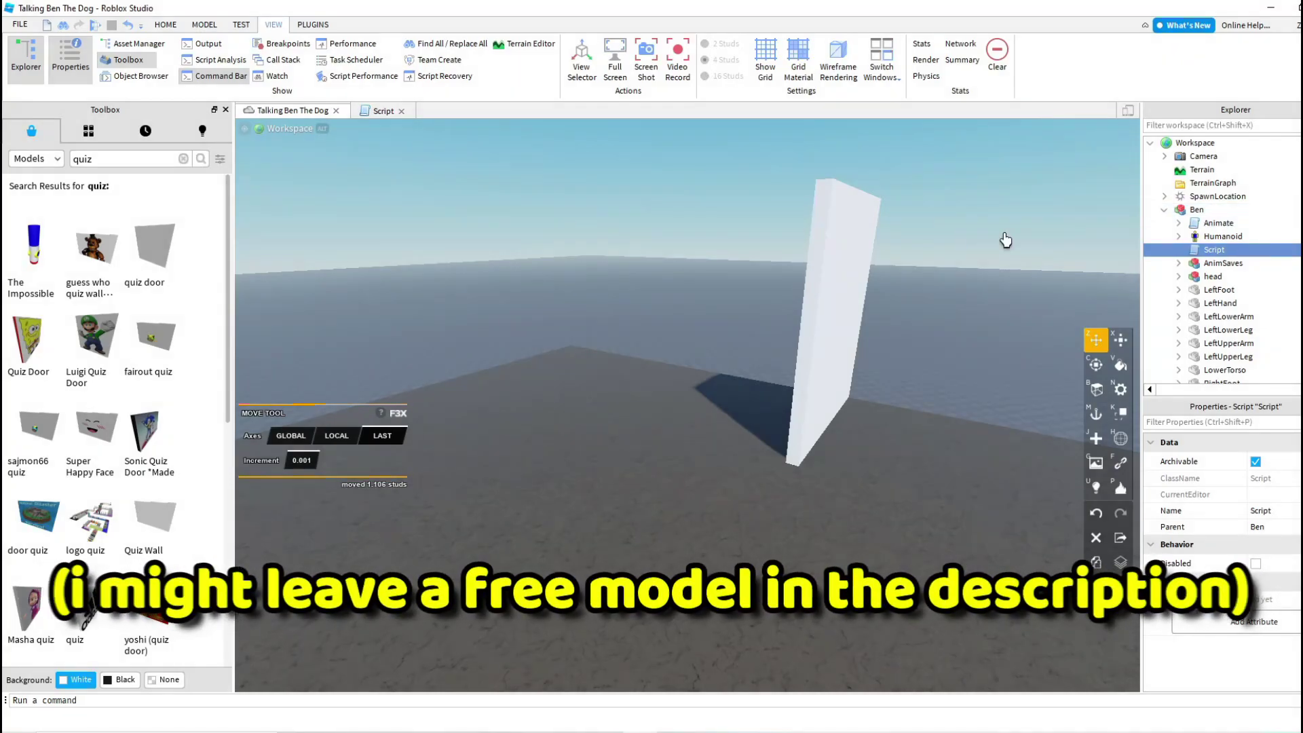
left_click(837, 247)
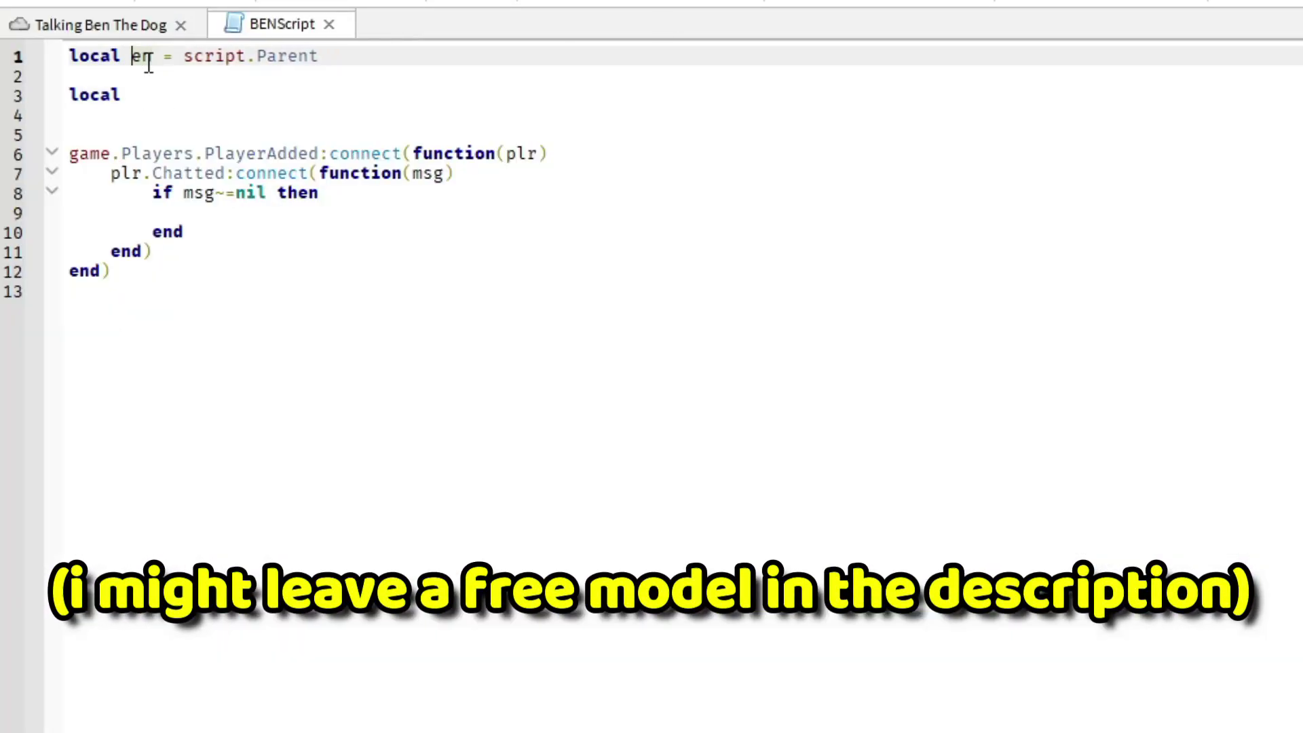
- Correct the first variable's name to ben and declare yes as ben.Head:WaitForChild("Yes")
type("b")
left_click(249, 100)
type("yes = ben.Head")
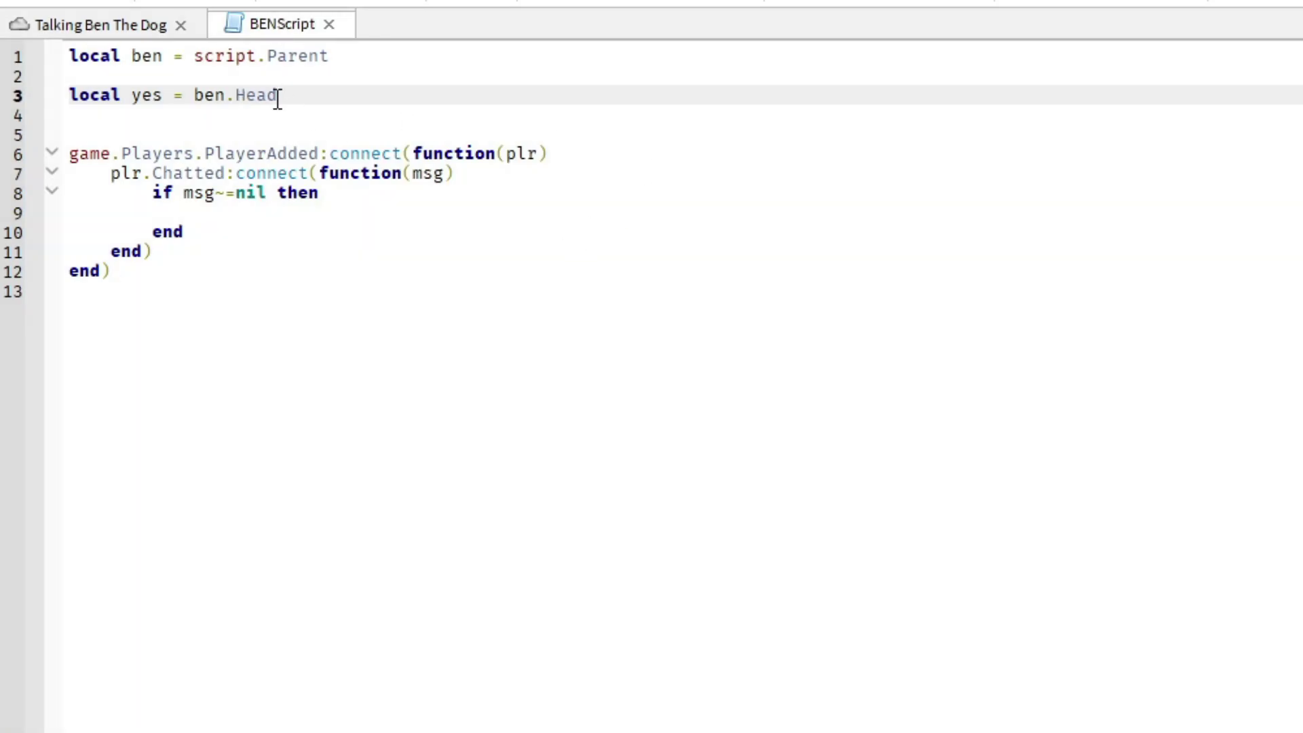
type(".y")
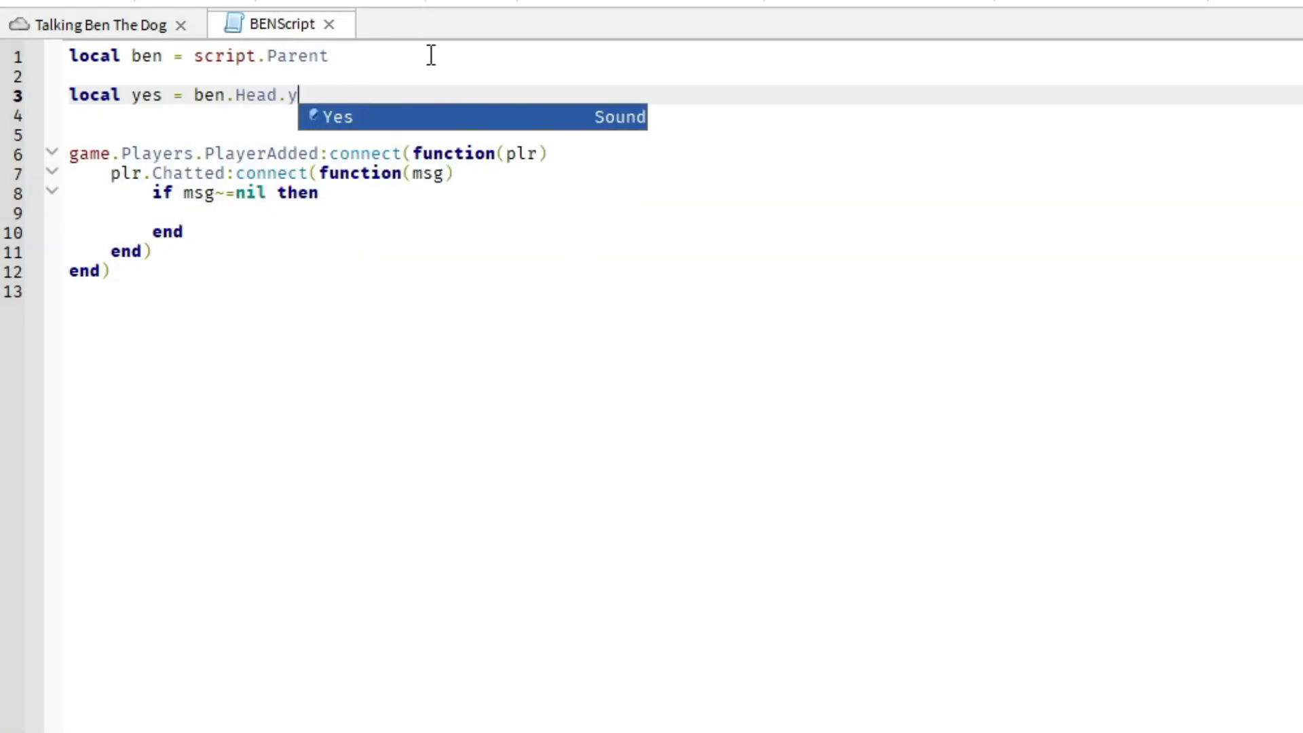
key("Tab")
- Duplicate the yes declaration and change the copy to local no = ben.Head:WaitForChild("No")
left_click_drag(573, 91, 70, 95)
key("ctrl+c")
left_click(596, 103)
key("Return")
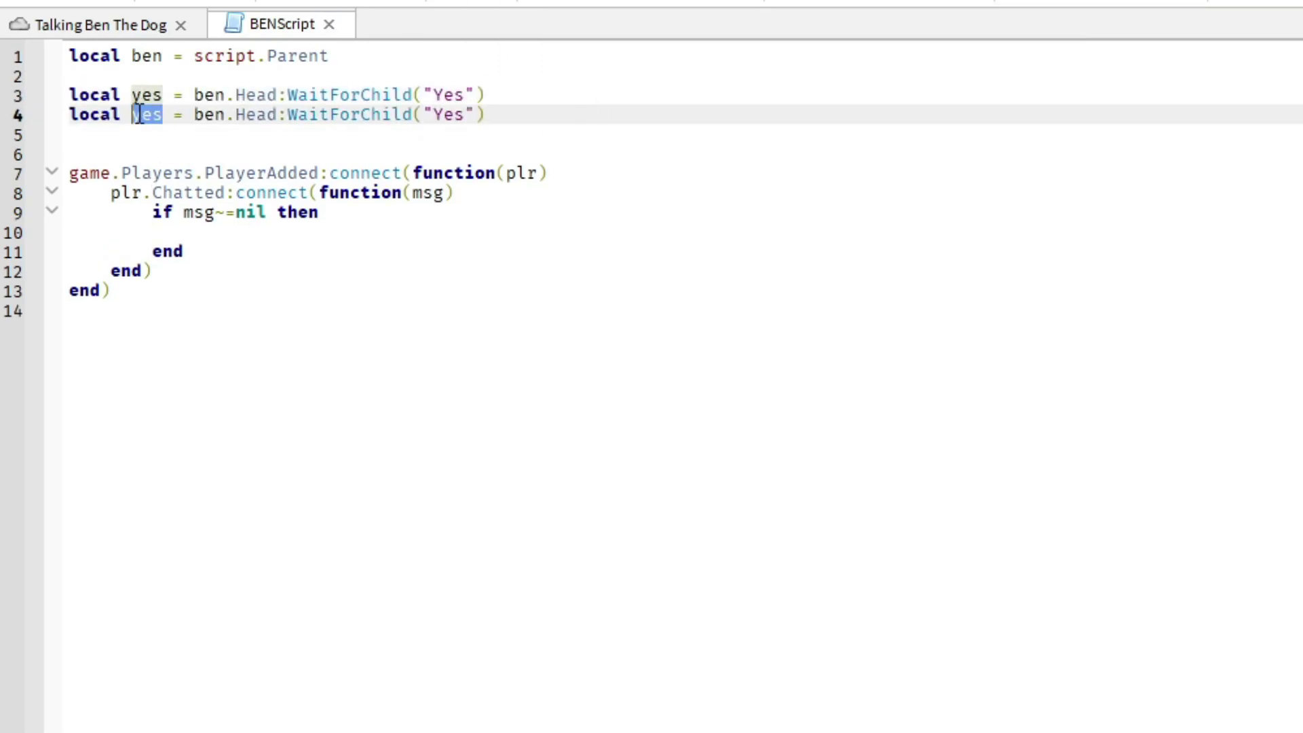
type("no")
left_click_drag(454, 113, 426, 111)
type("No")
key("Tab")
left_click(513, 112)
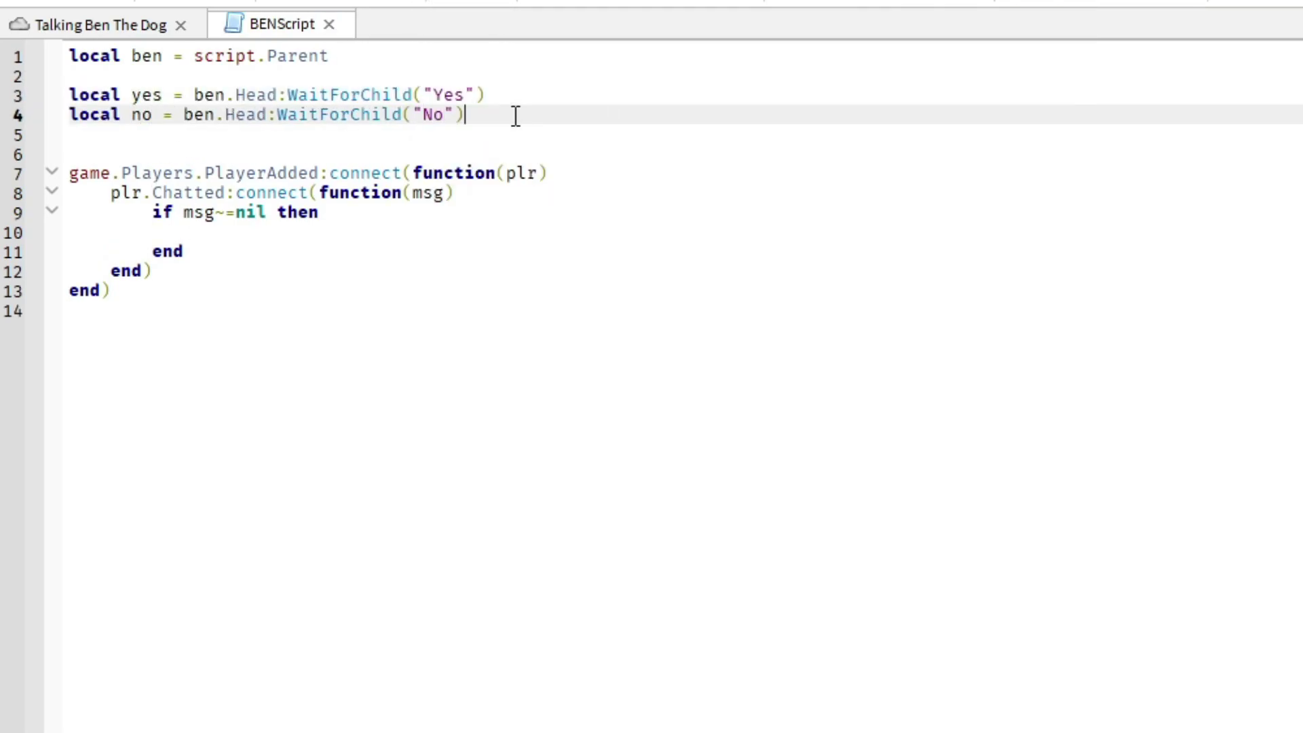
- Add a third sound variable from the copied line: local ugh = ben.Head:WaitForChild("Ugh")
key("Return")
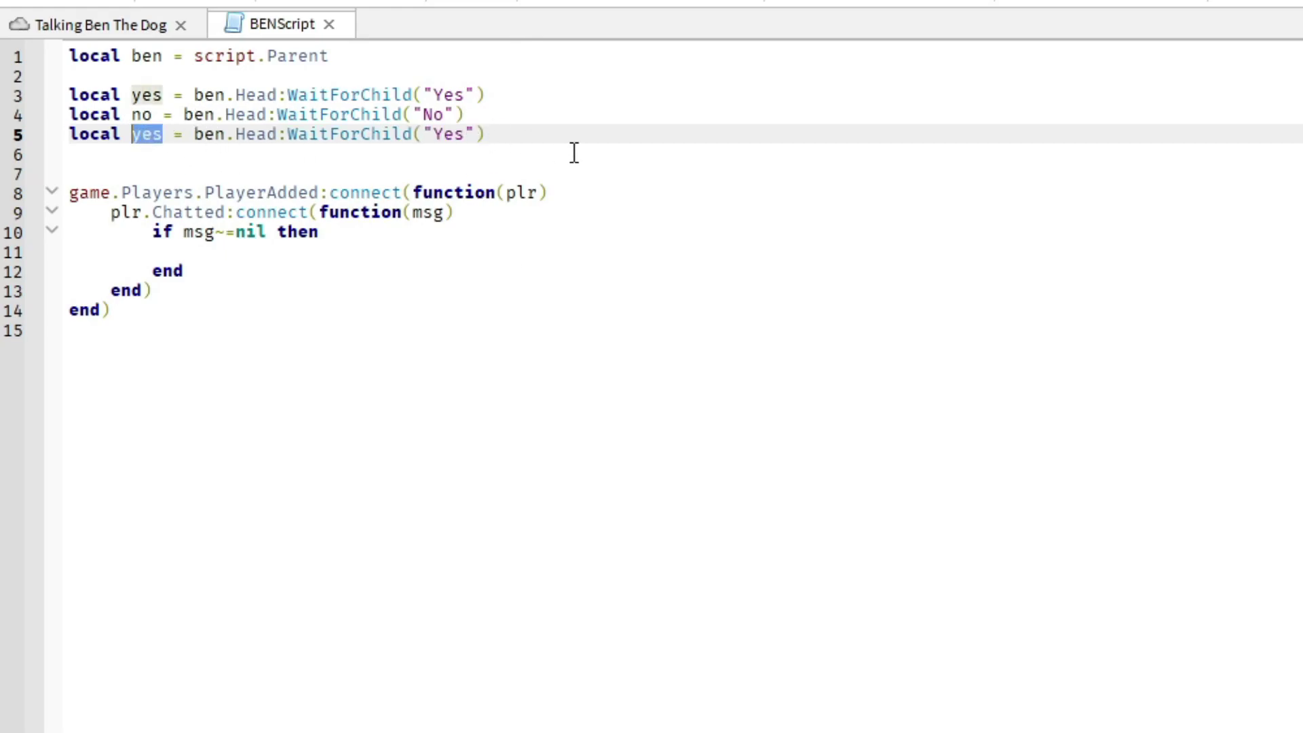
type("Ugh")
double_click(467, 134)
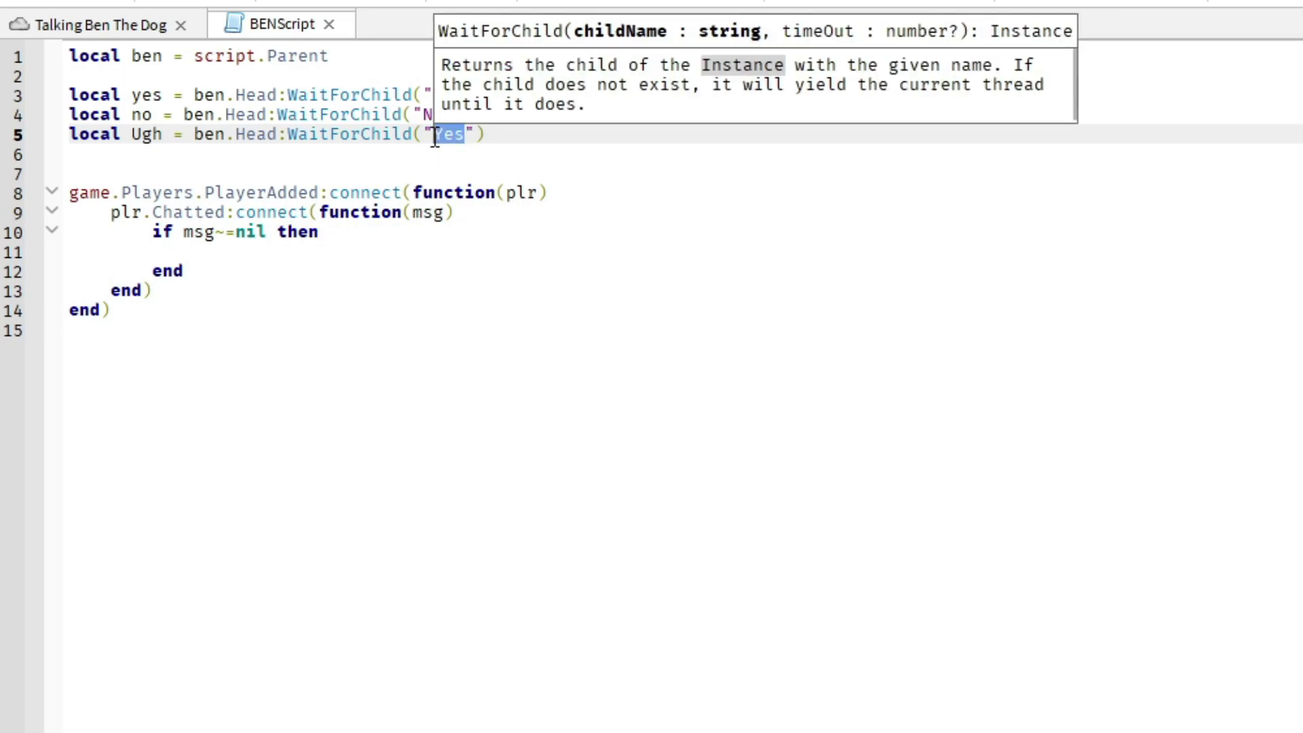
type("Ugh")
left_click(169, 164)
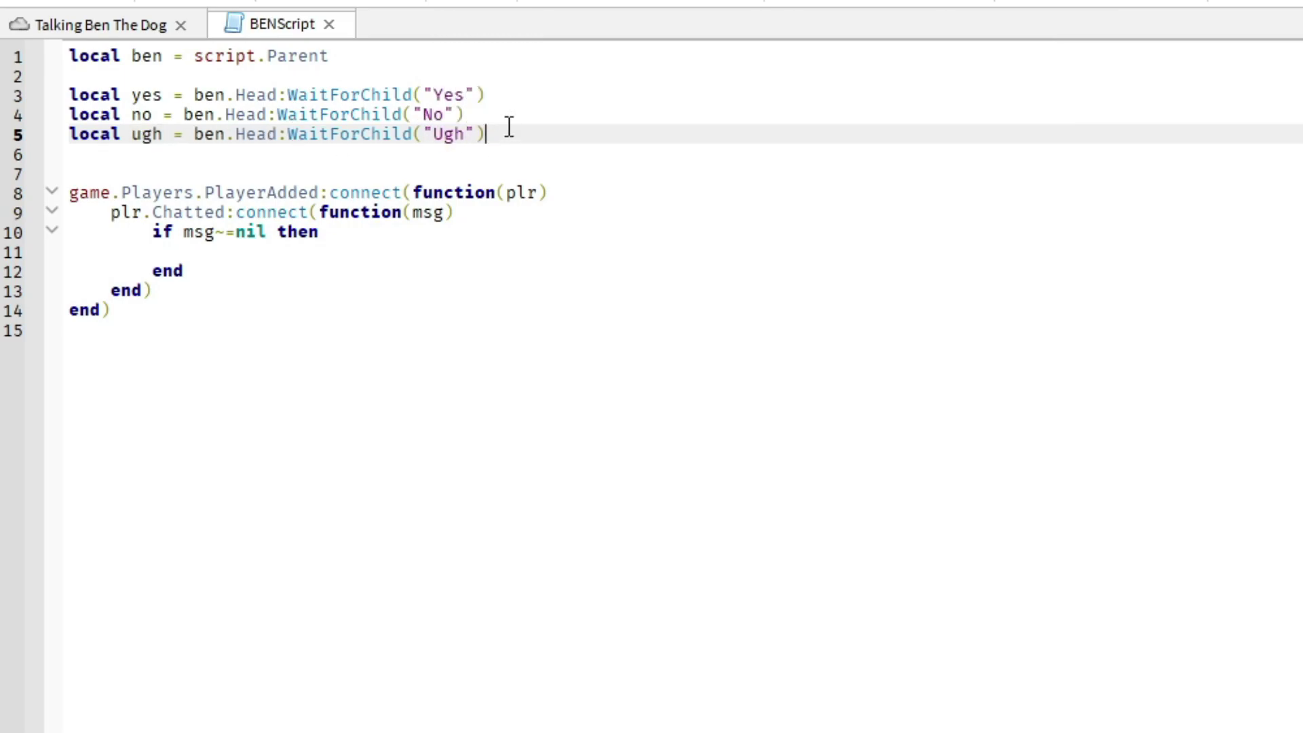
- Add a fourth sound variable from the copied line: local laugh = ben.Head:WaitForChild("Laugh")
key("Return")
key("ctrl+v")
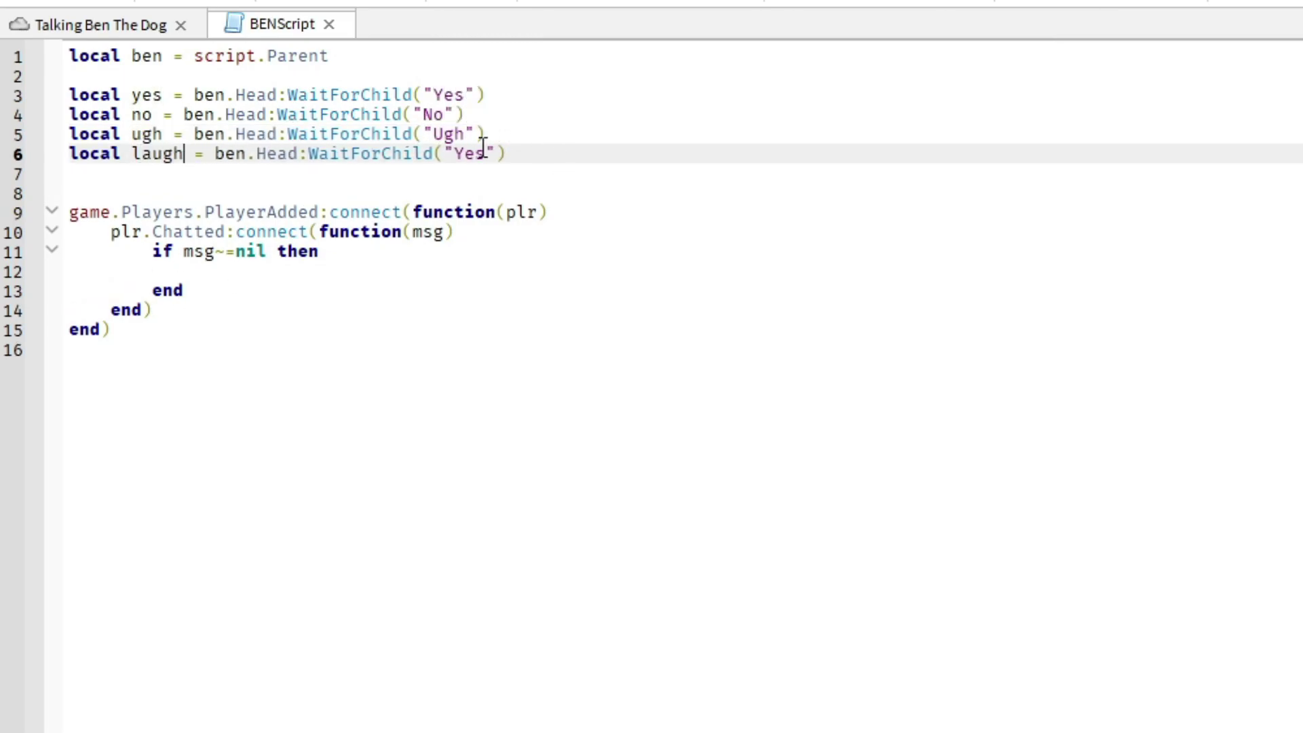
double_click(478, 156)
type("Laugh")
left_click(494, 174)
- Inside the msg~=nil check, declare local randomSound = math.random(1,4)
left_click(278, 272)
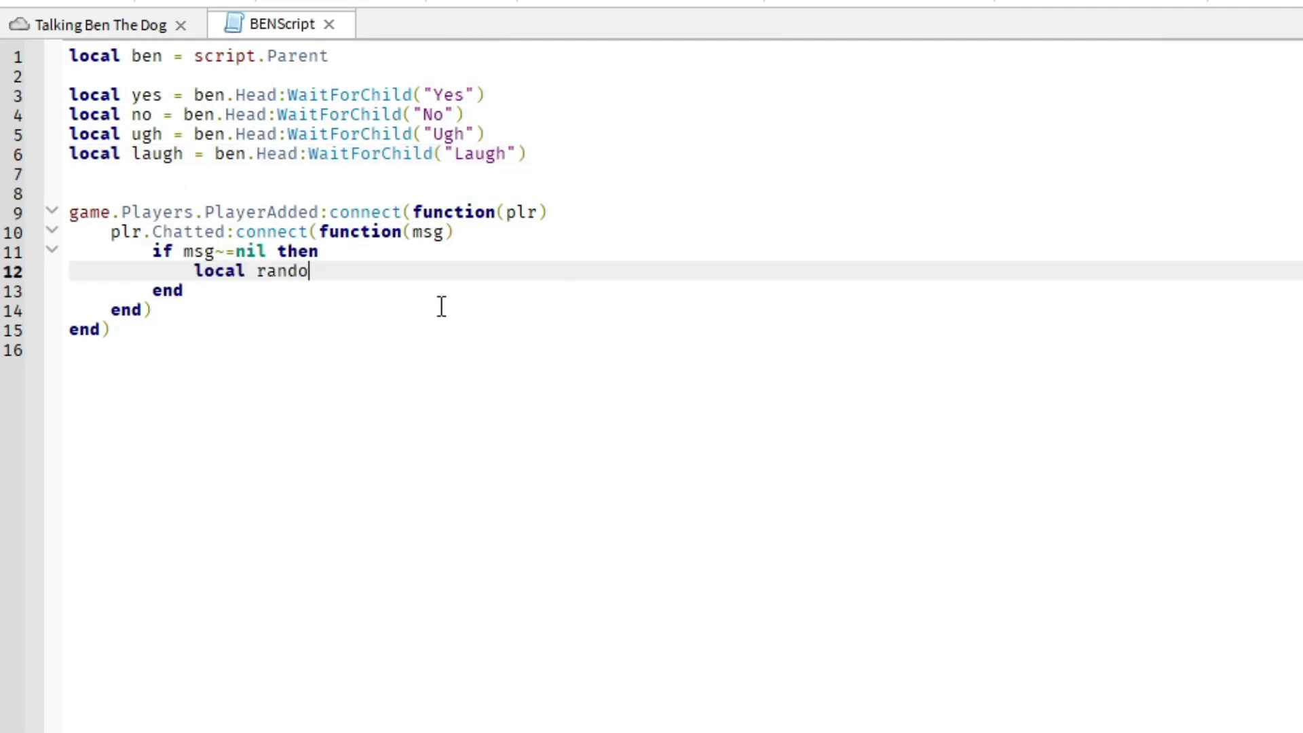
type("= math.random(1,4")
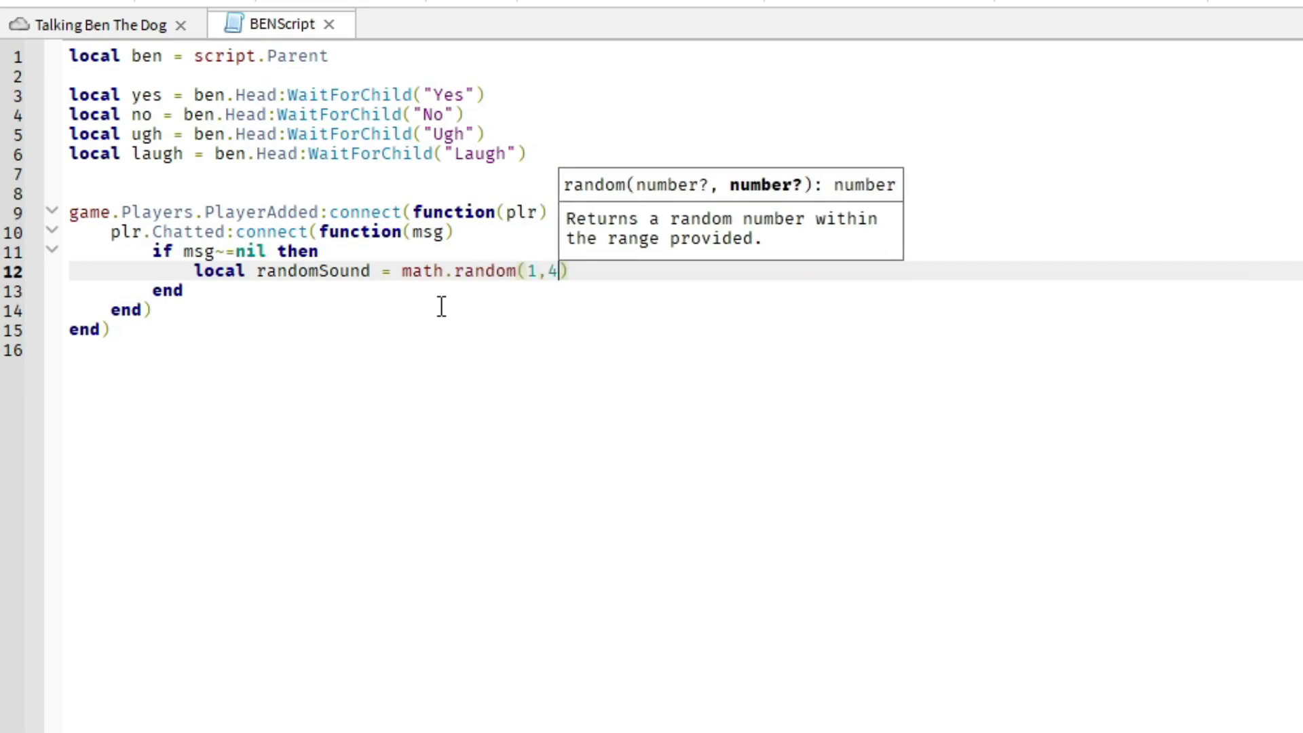
type(")")
key("Return")
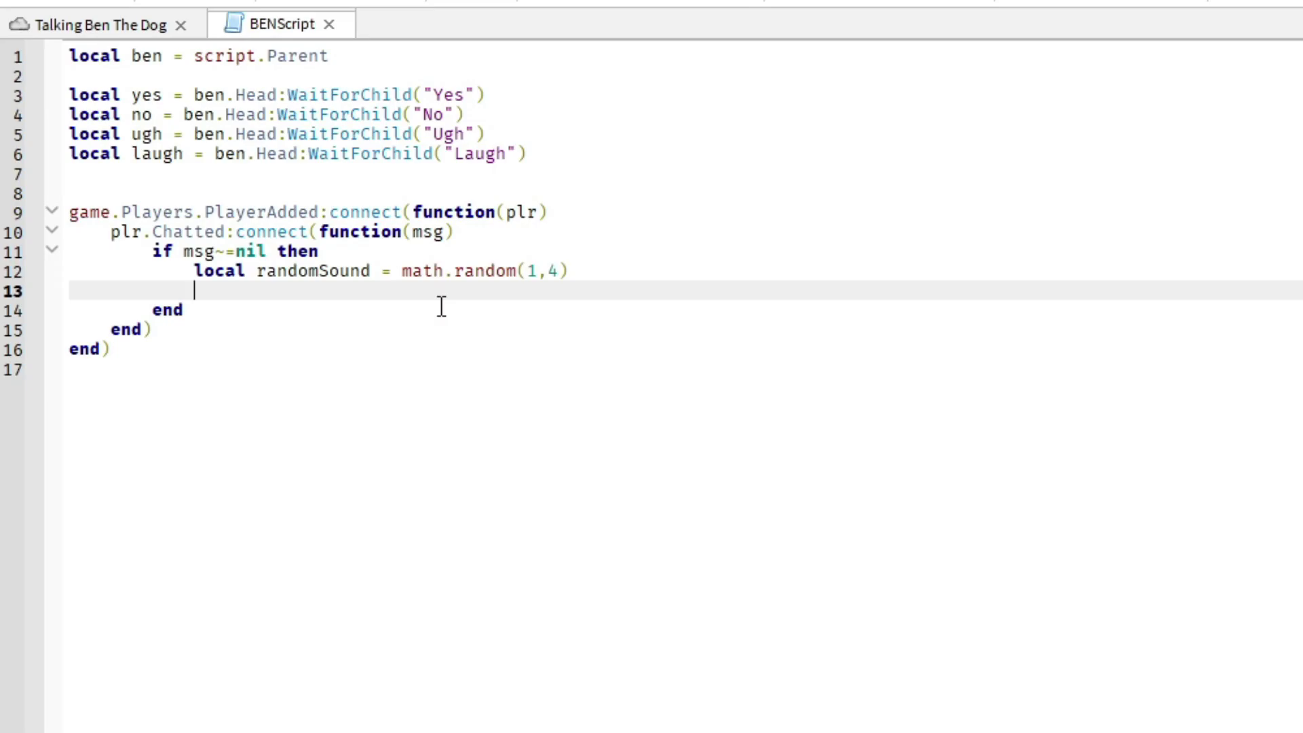
- Below the random number, add an if block that runs yes:Play() when randomSound == 1
type("if randomSound == 1 then")
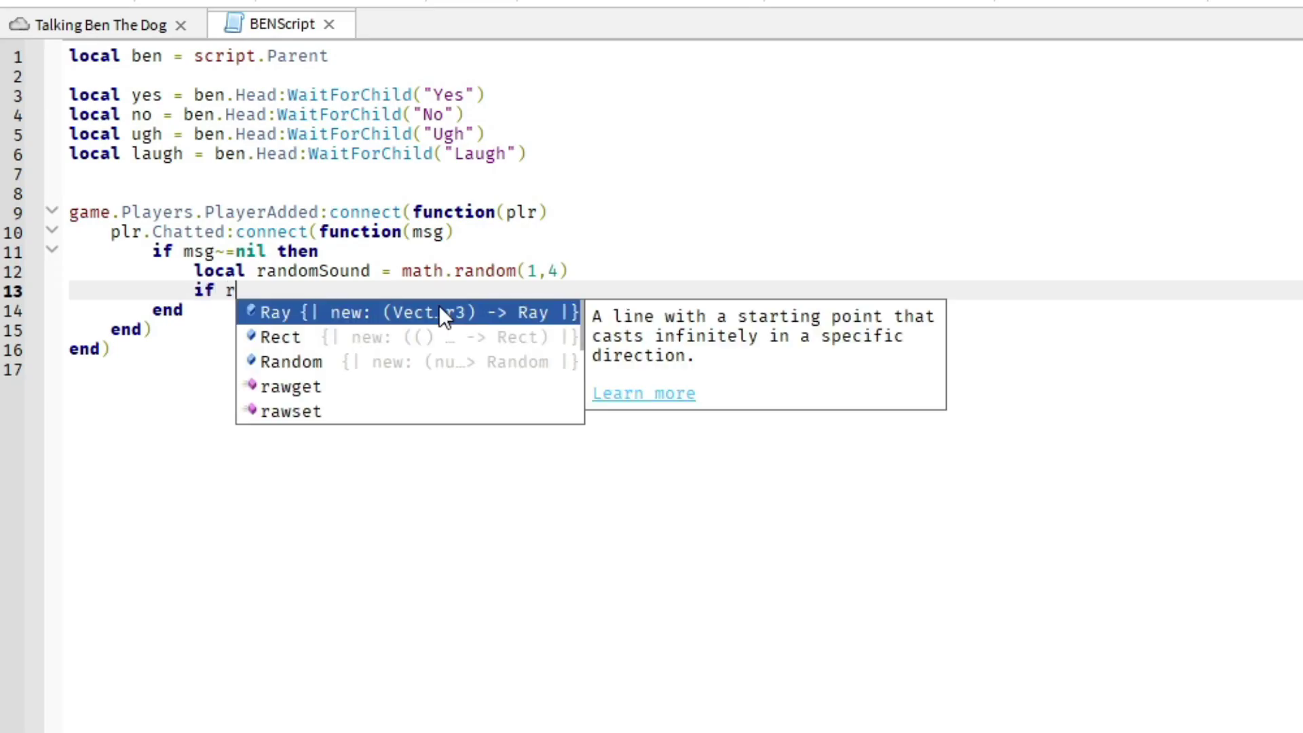
key("Return")
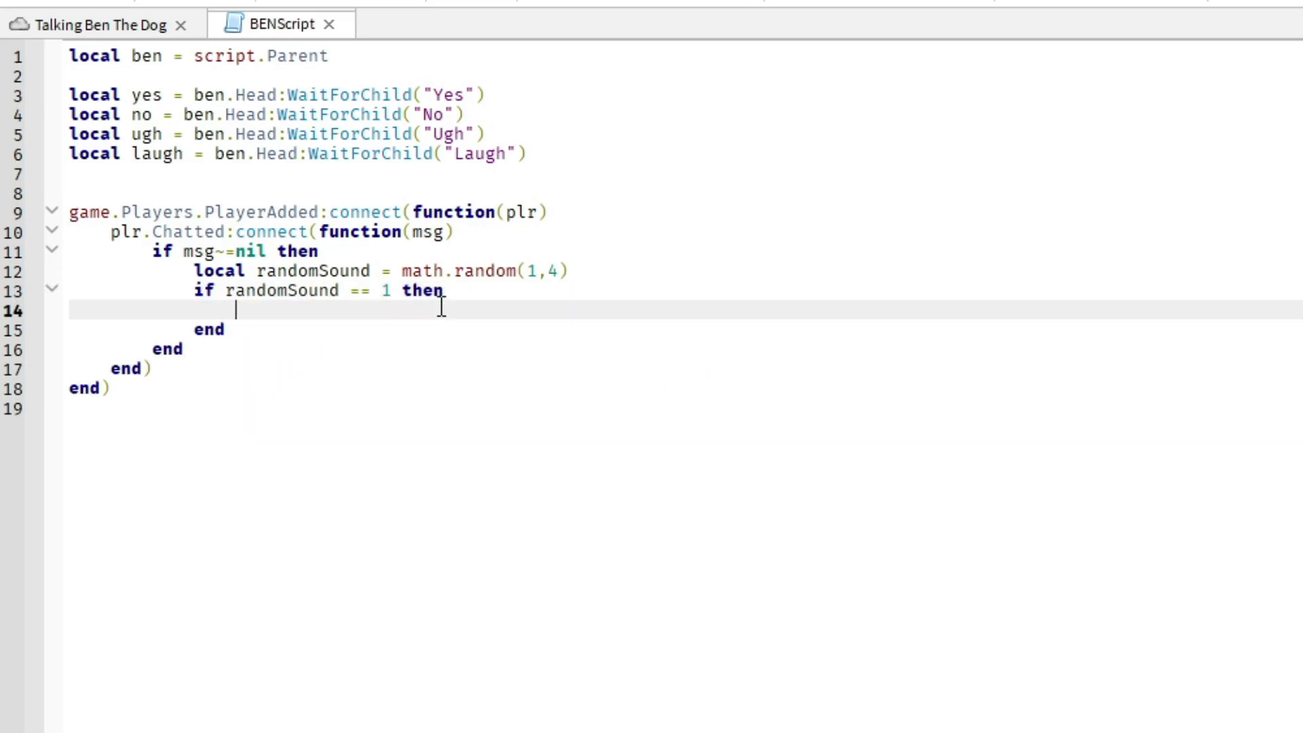
type("yes:Play()")
- Copy the randomSound if block and paste it three more times below the original
left_click_drag(336, 330, 70, 290)
key("ctrl+c")
left_click(374, 332)
key("Return")
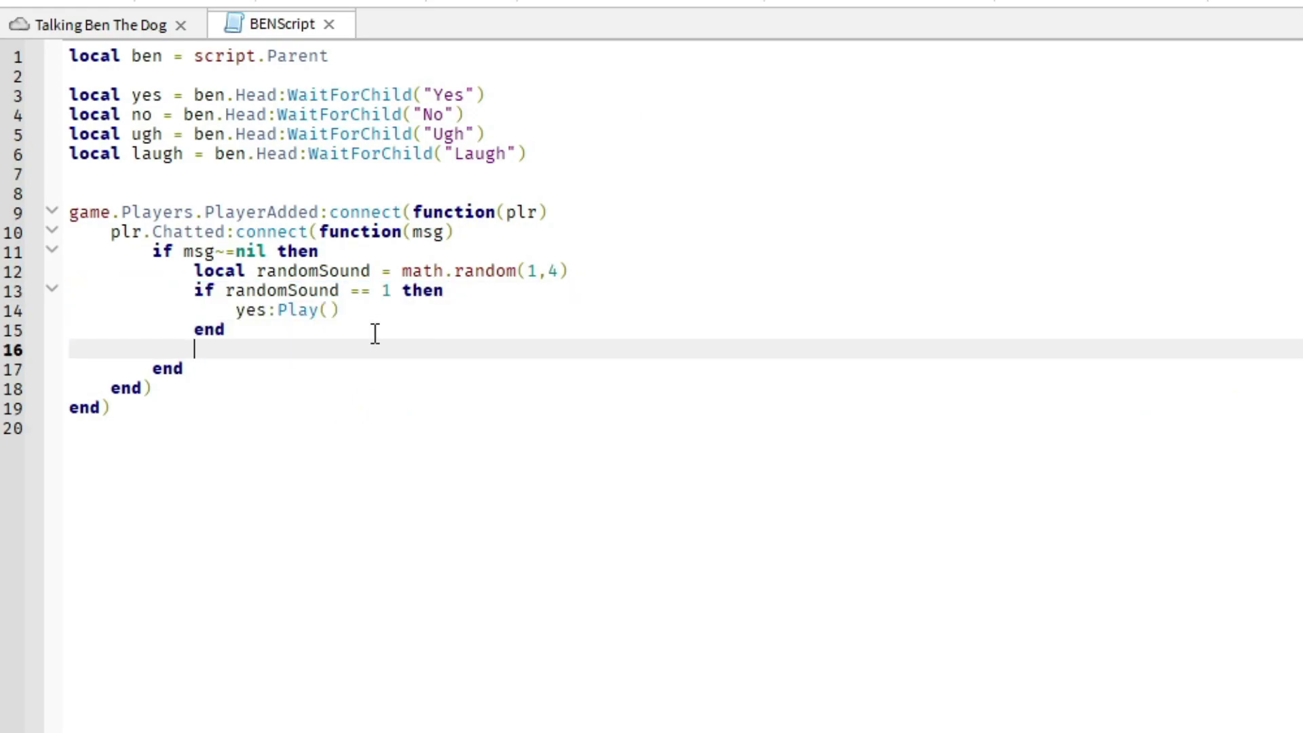
key("ctrl+v")
key("Return")
key("ctrl+v")
key("Return")
key("ctrl+v")
- Change the randomSound conditions in the three copied if blocks to 2, 3 and 4
left_click(389, 350)
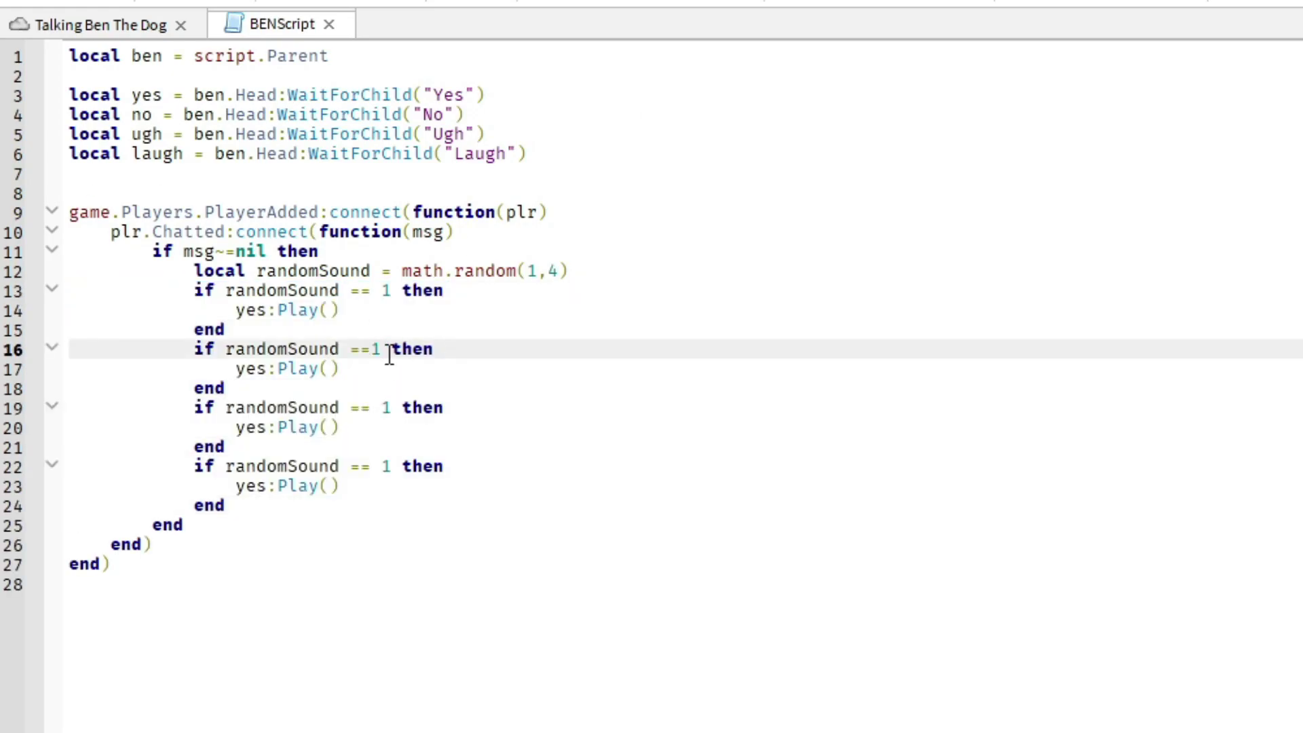
left_click(391, 414)
key("BackSpace")
type("3")
left_click(396, 468)
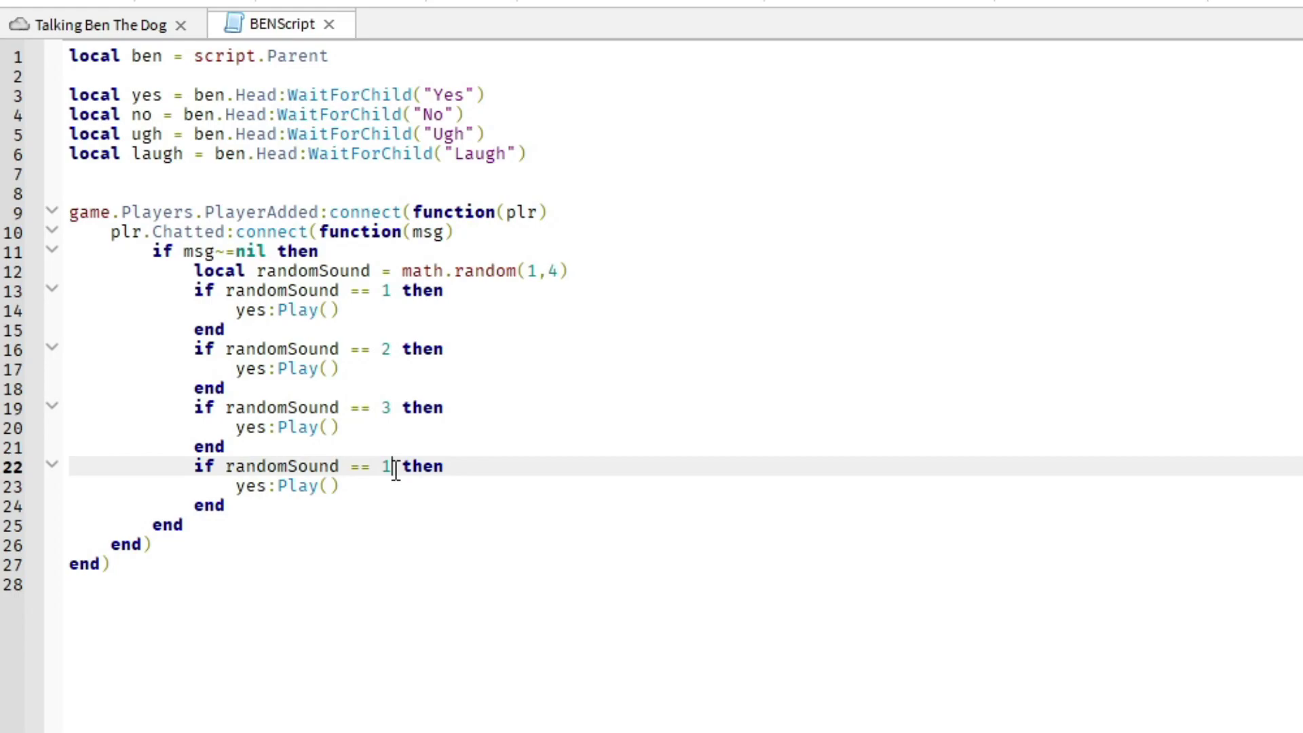
- Make the second, third and fourth if blocks play the no, ugh and laugh sounds respectively
double_click(261, 369)
type("no")
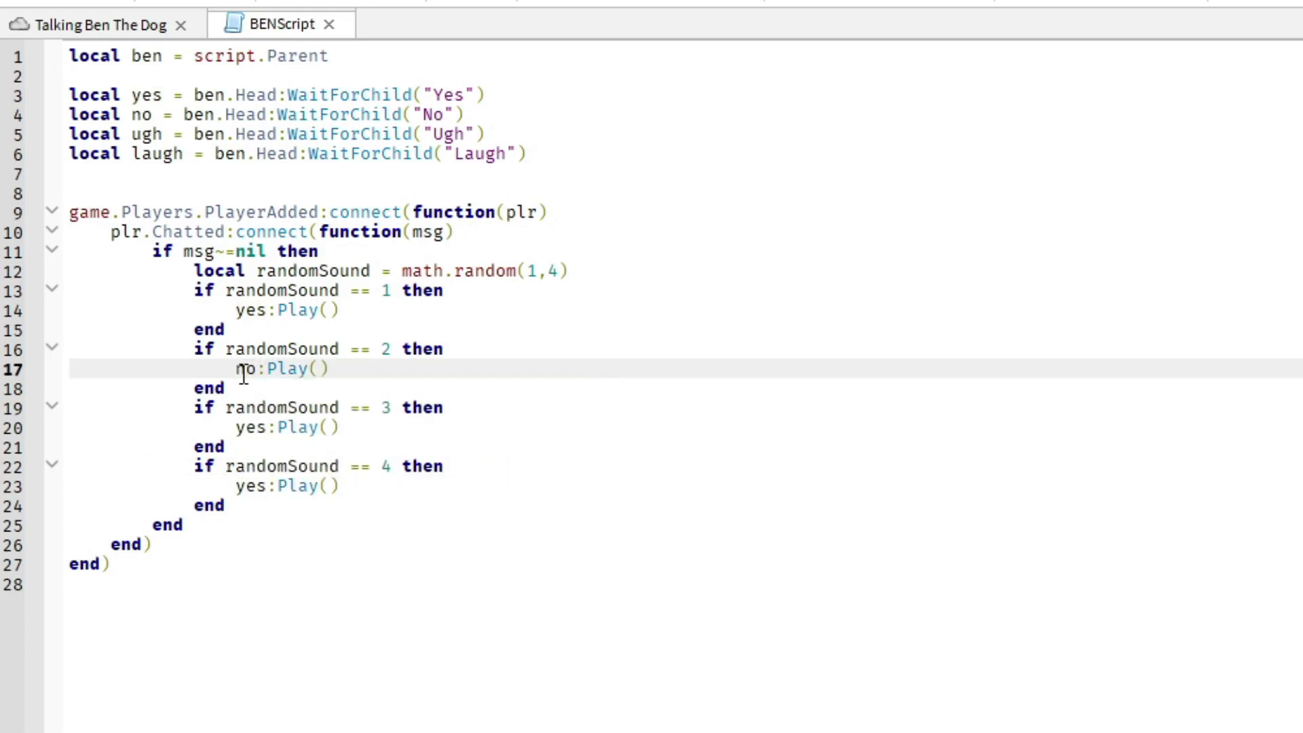
left_click(266, 429)
type("ugh")
double_click(251, 486)
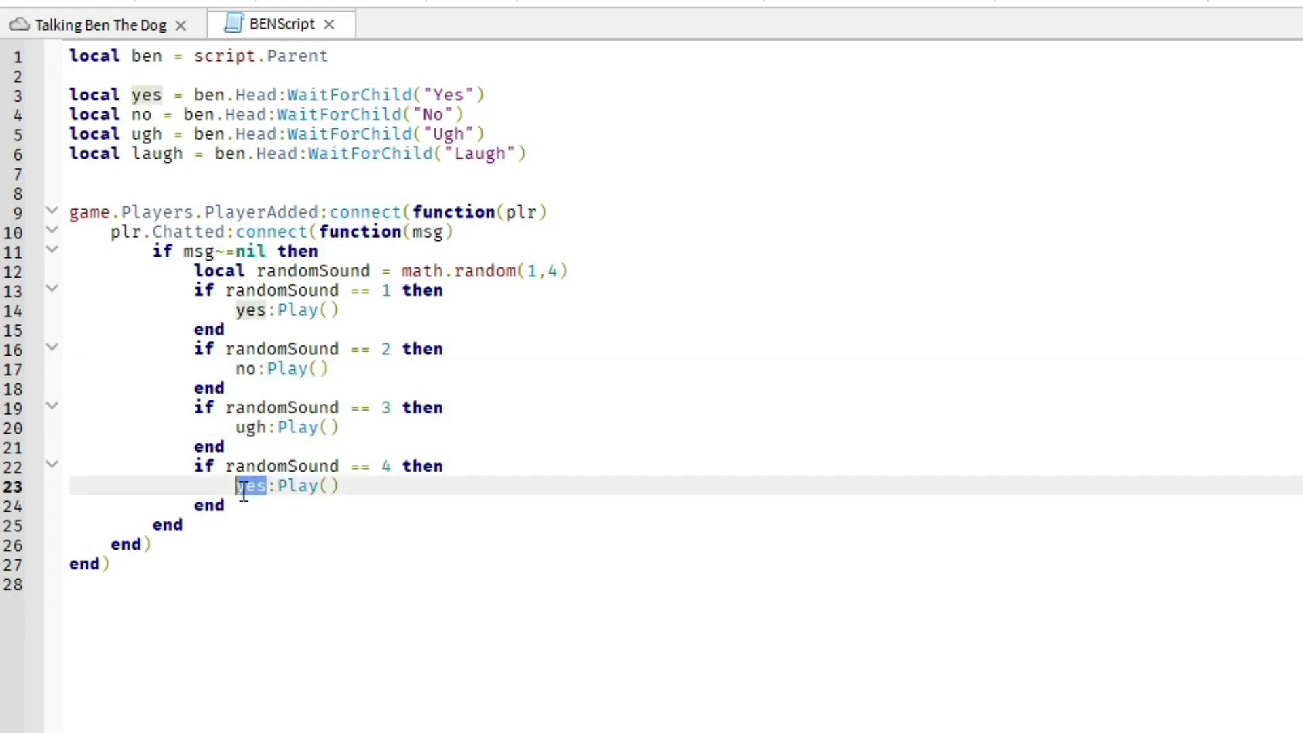
type("laugh")
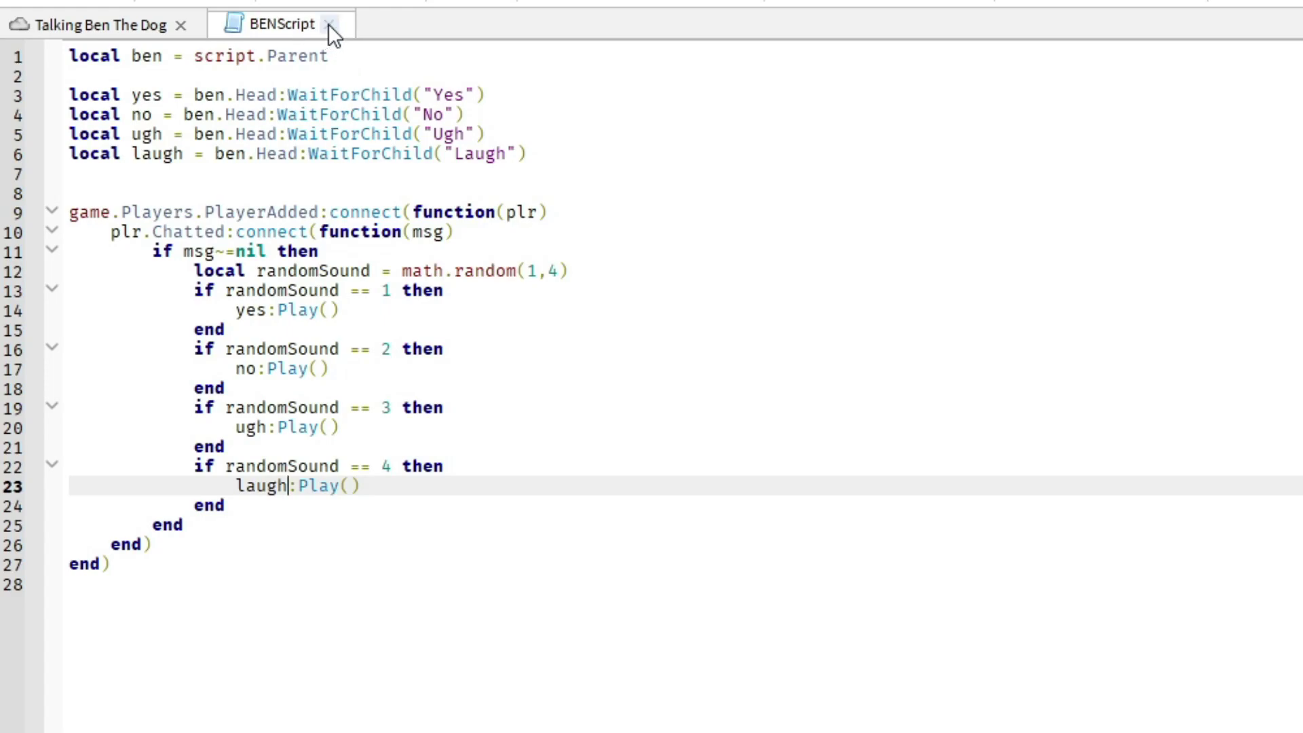
- Close the BENScript editor, clear the model selection and start a playtest of the Talking Ben room
left_click(329, 24)
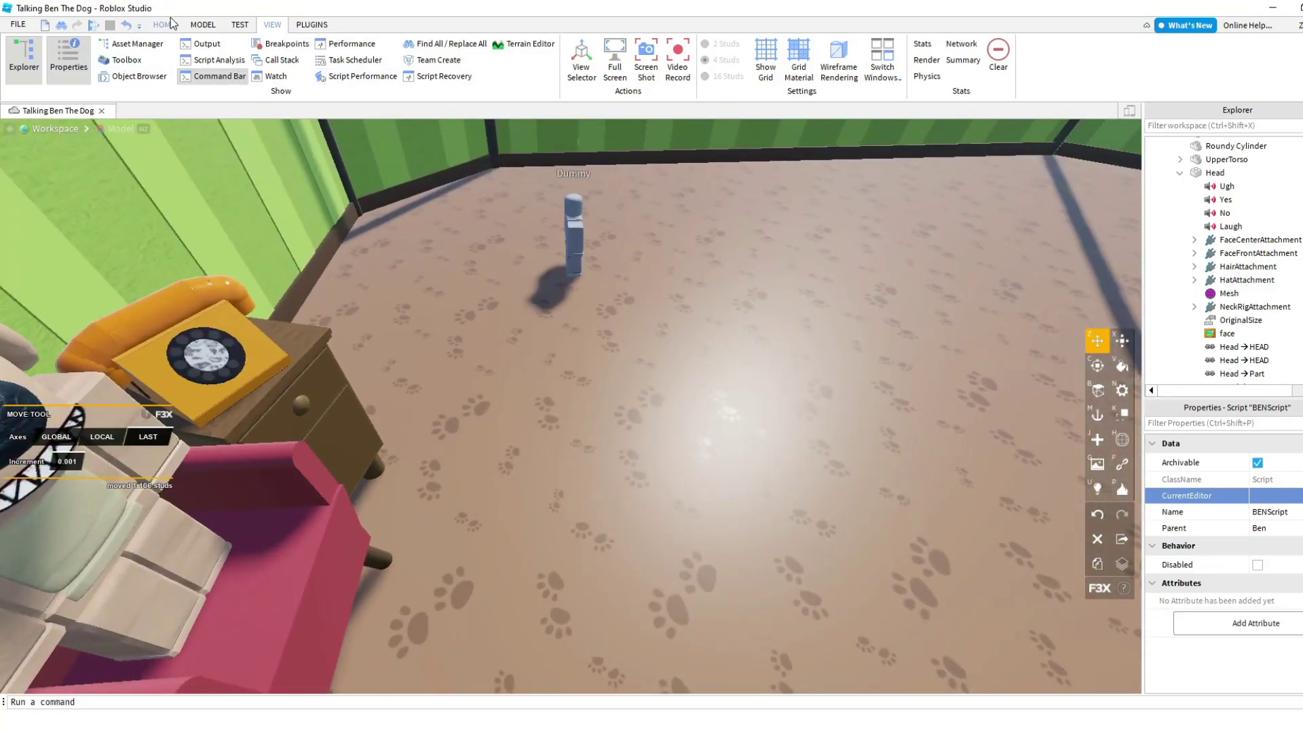
left_click(170, 20)
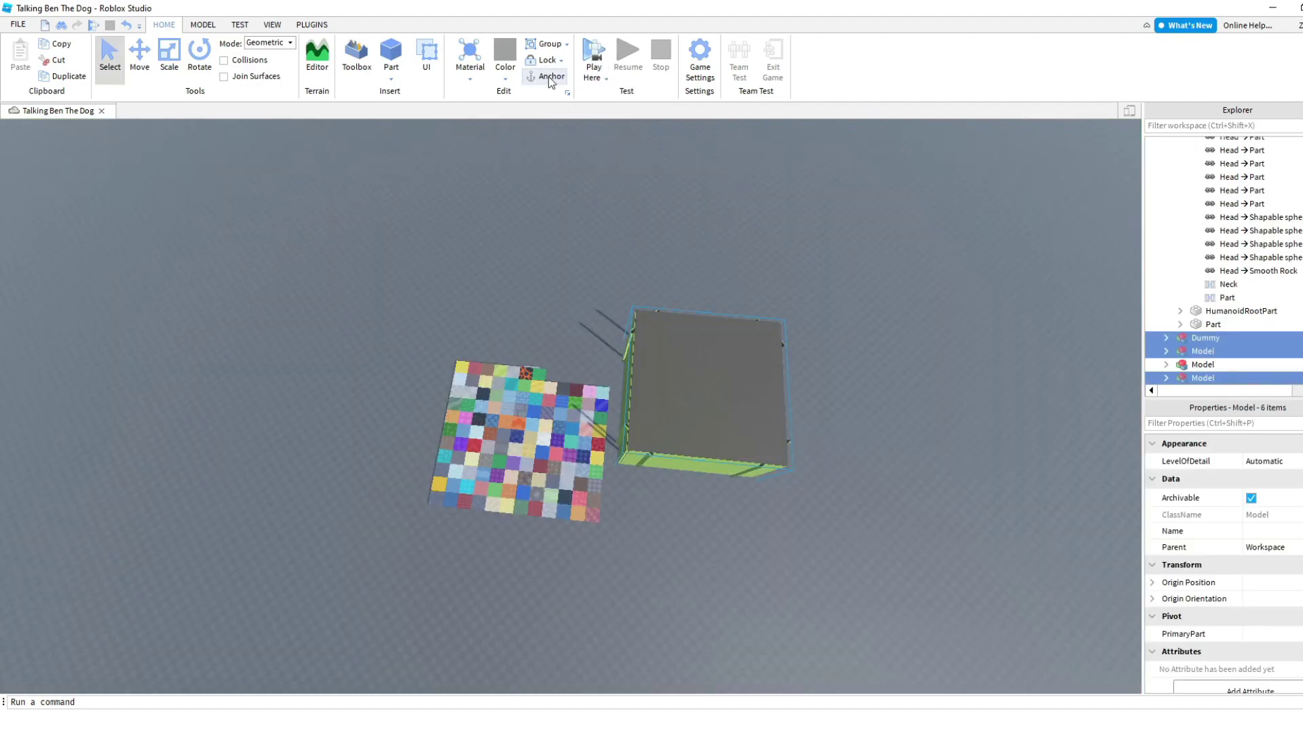
left_click(687, 185)
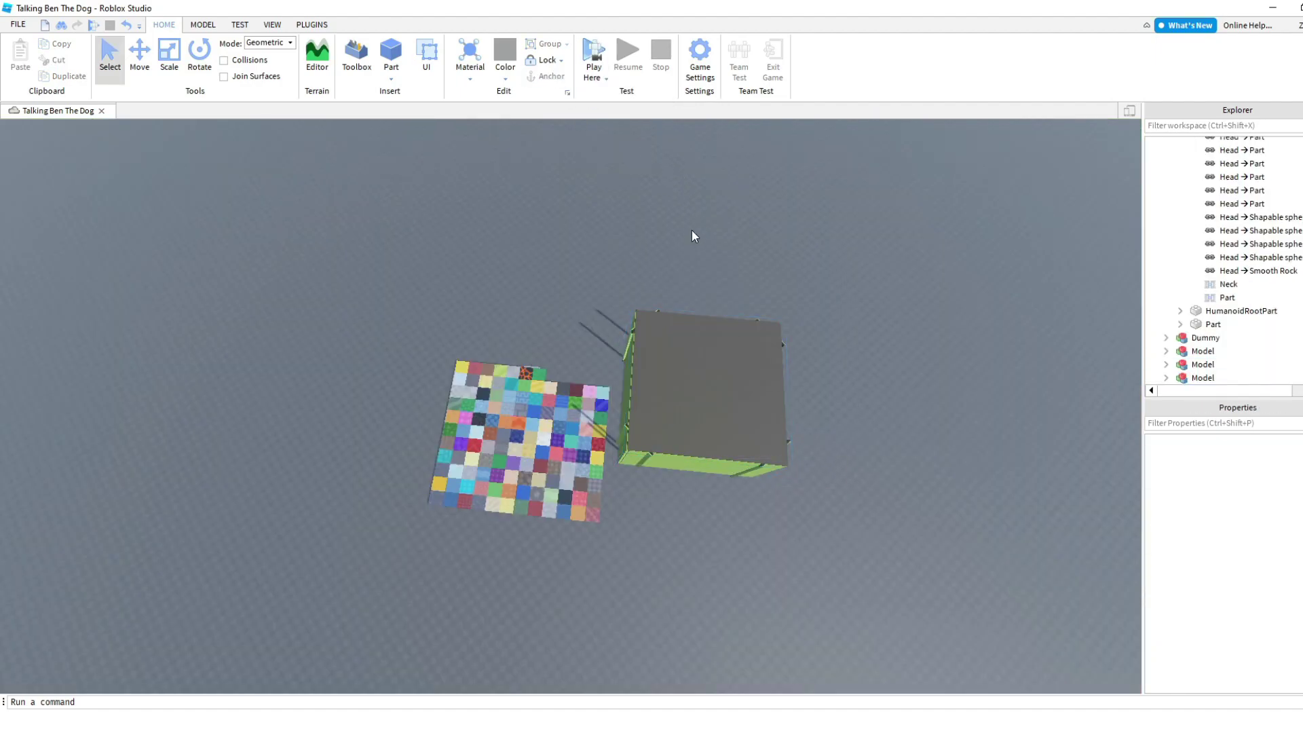
left_click(593, 54)
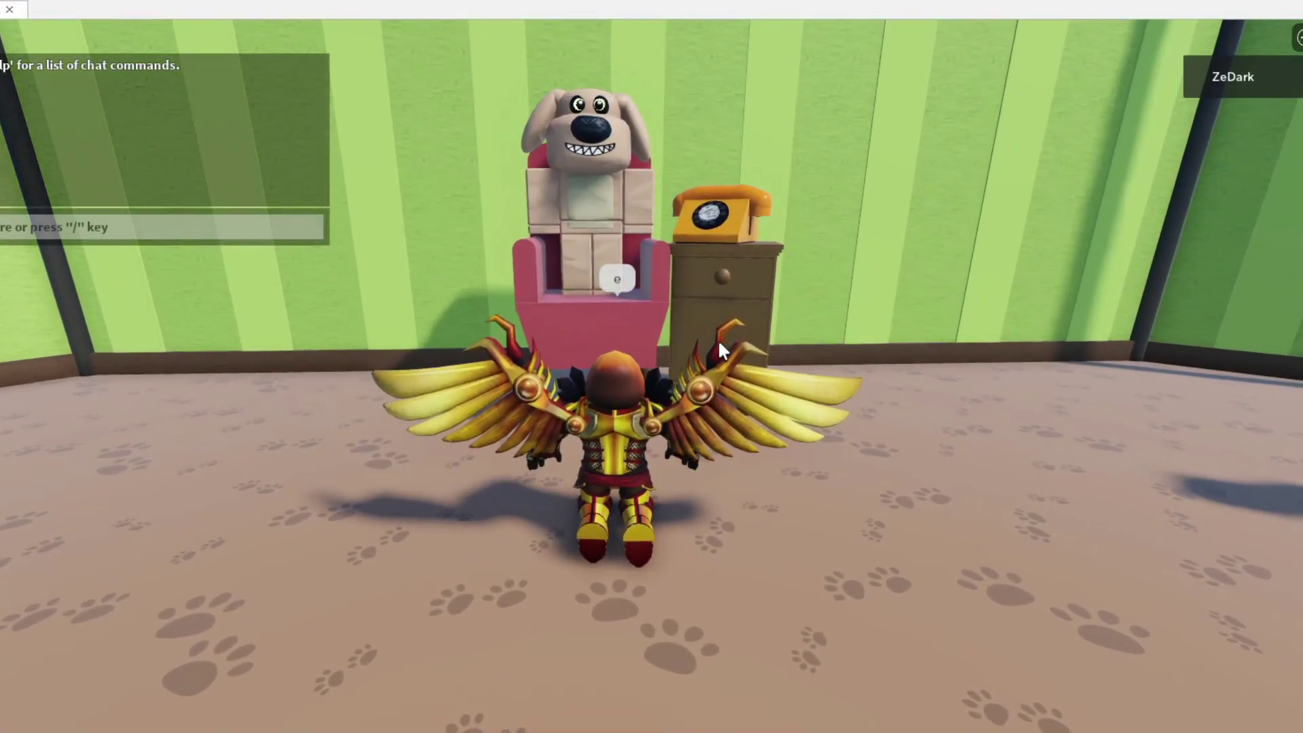
- Send the chat message "e" repeatedly in front of Ben to test his random sound replies
key("slash")
type("e")
key("Return")
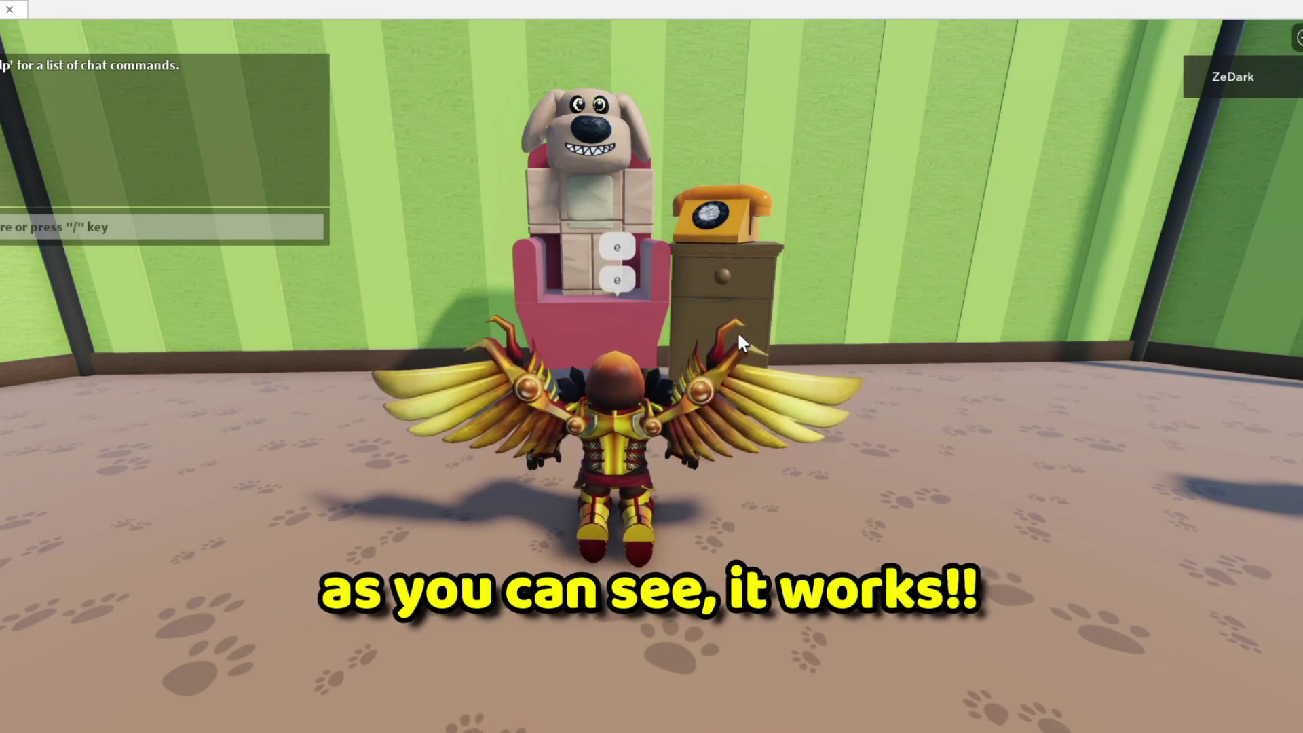
key("slash")
type("e")
key("Return")
key("slash")
type("e")
key("Return")
key("slash")
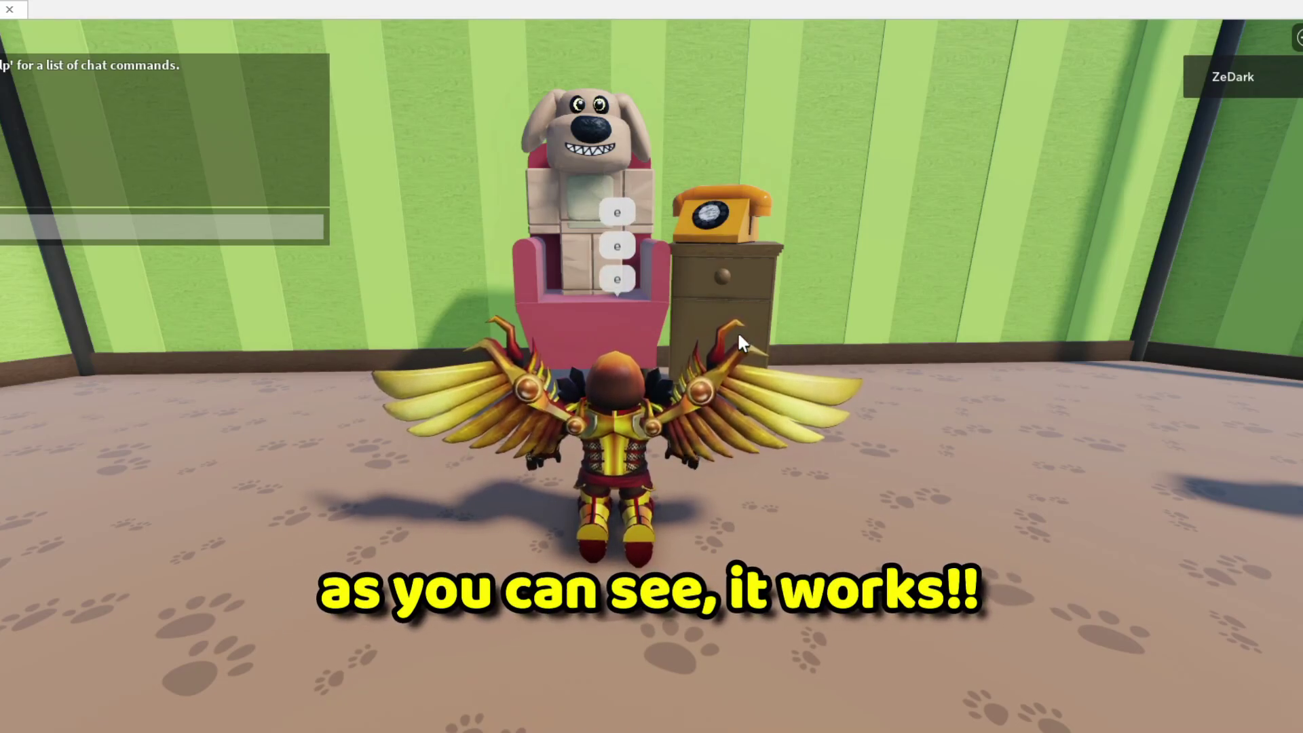
type("e")
key("Return")
key("slash")
type("e")
key("Return")
key("slash")
type("e")
key("Return")
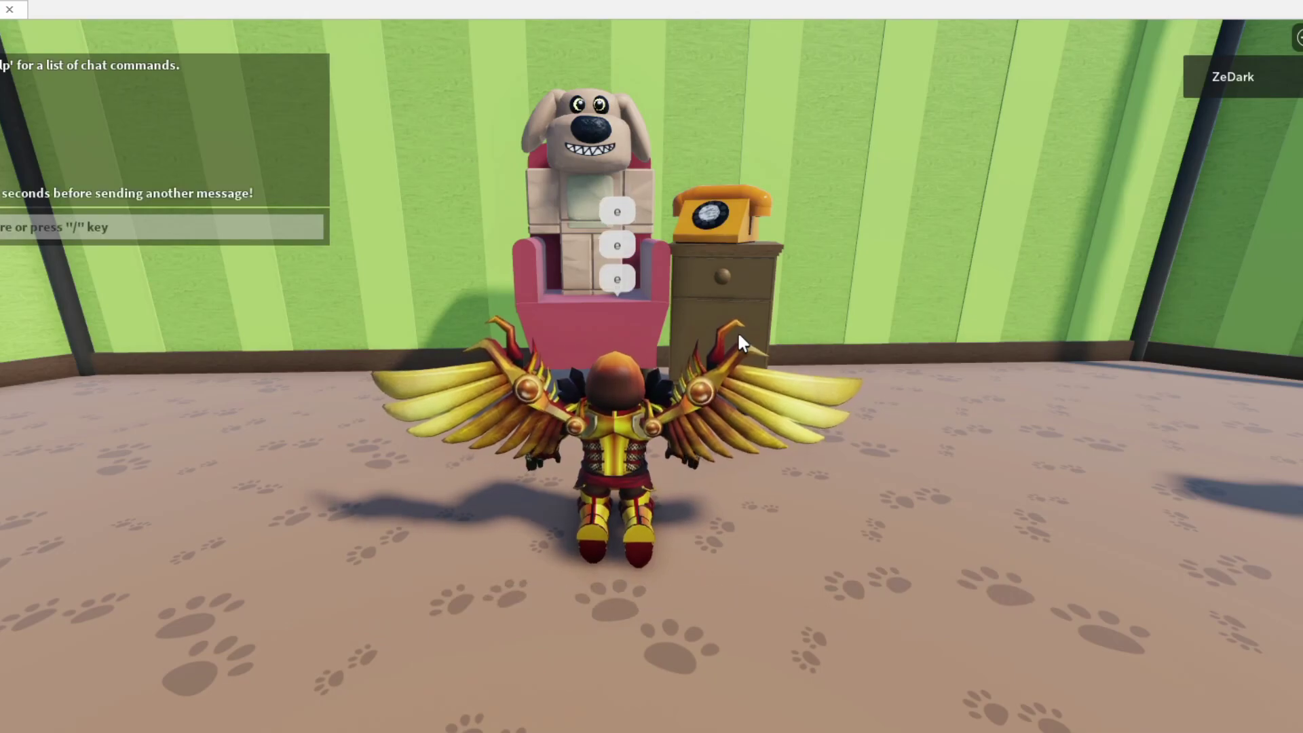
key("slash")
type("e")
key("Return")
- Ask "Ben, am i fat?" in the chat and walk the character up to Ben's chair
key("slash")
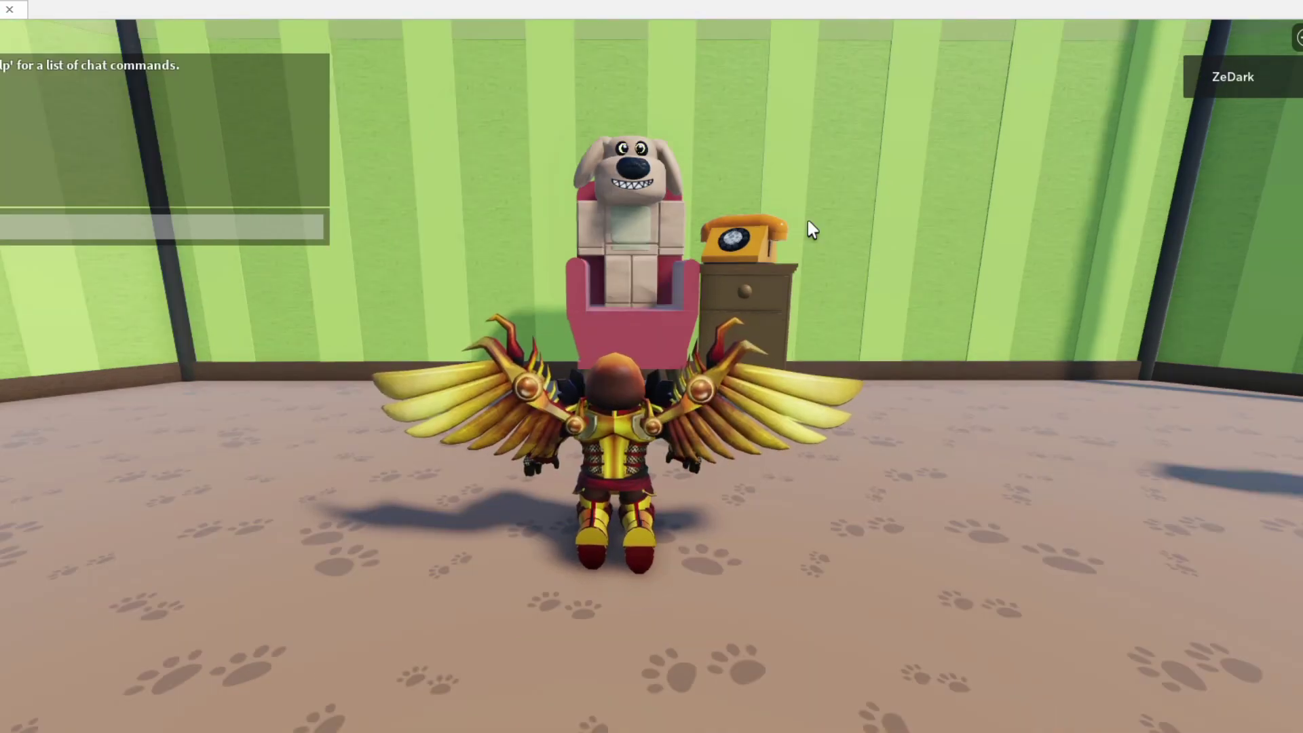
type("Ben, am i fat?")
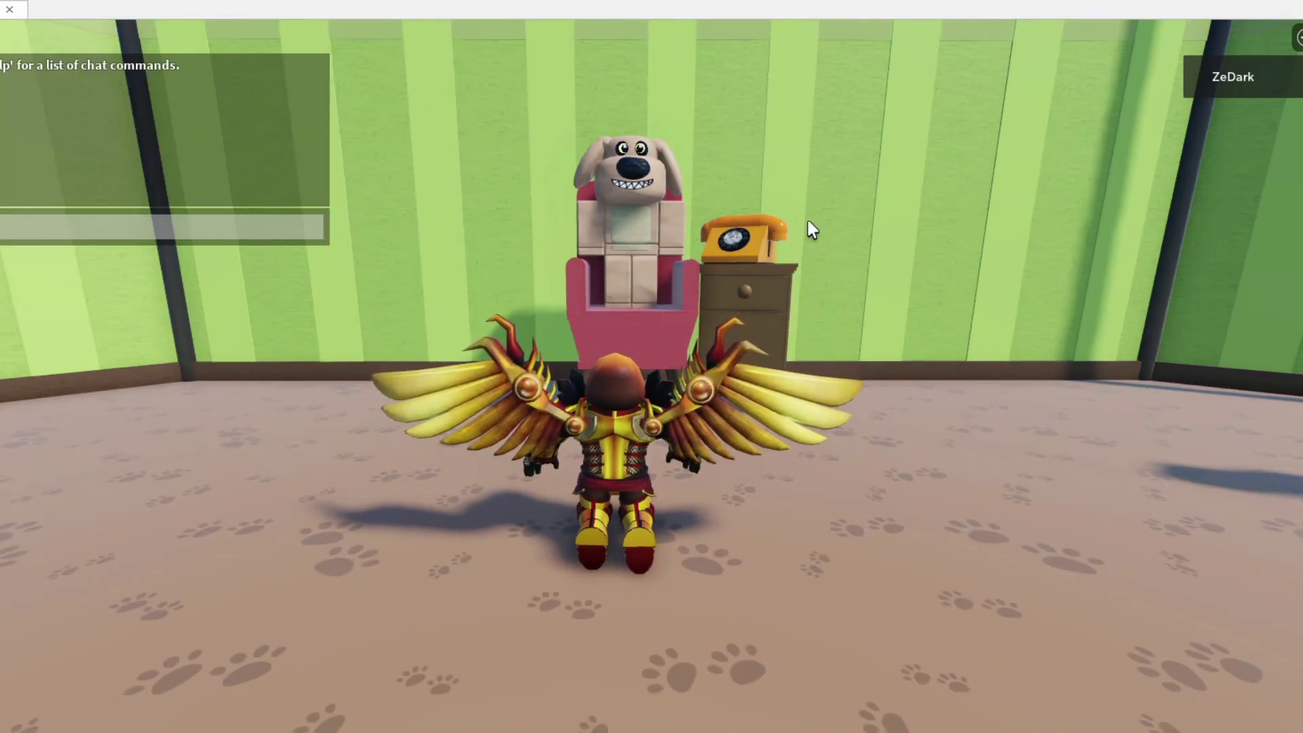
key("Return")
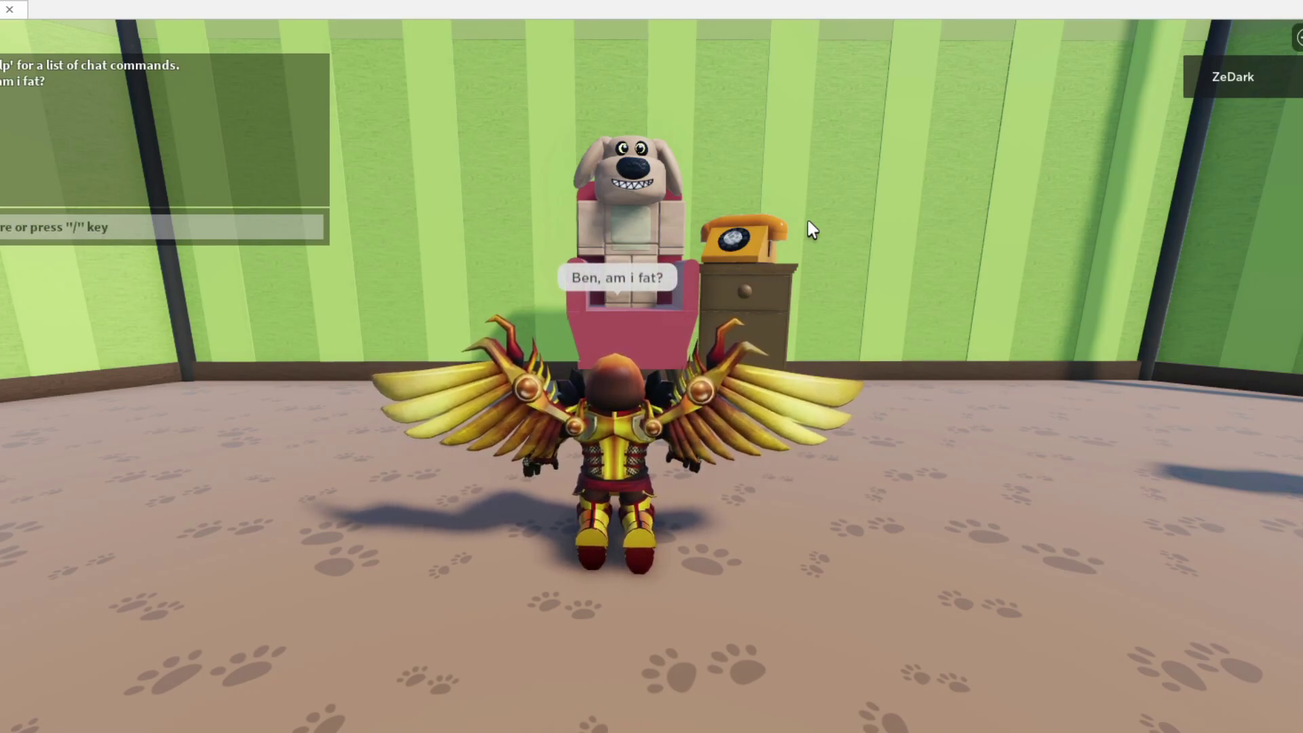
key("w")
right_click_drag(807, 220, 817, 238)
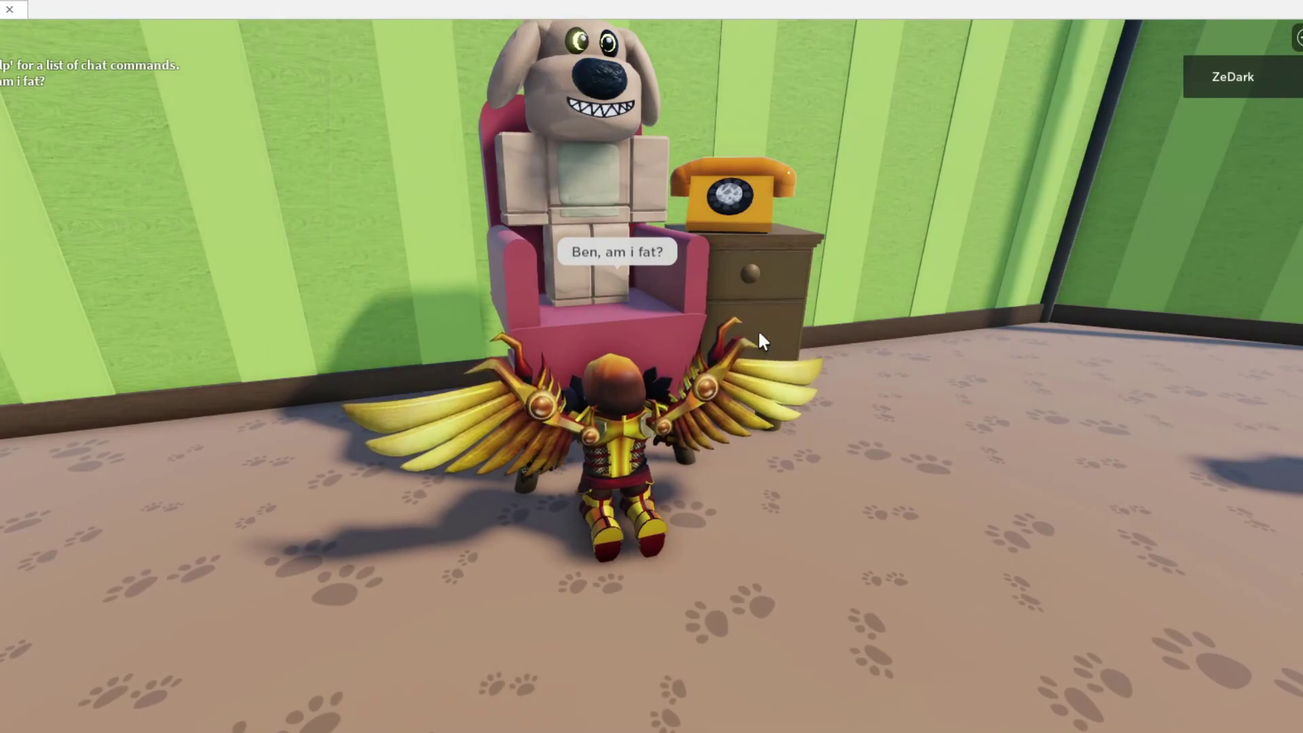
key("s")
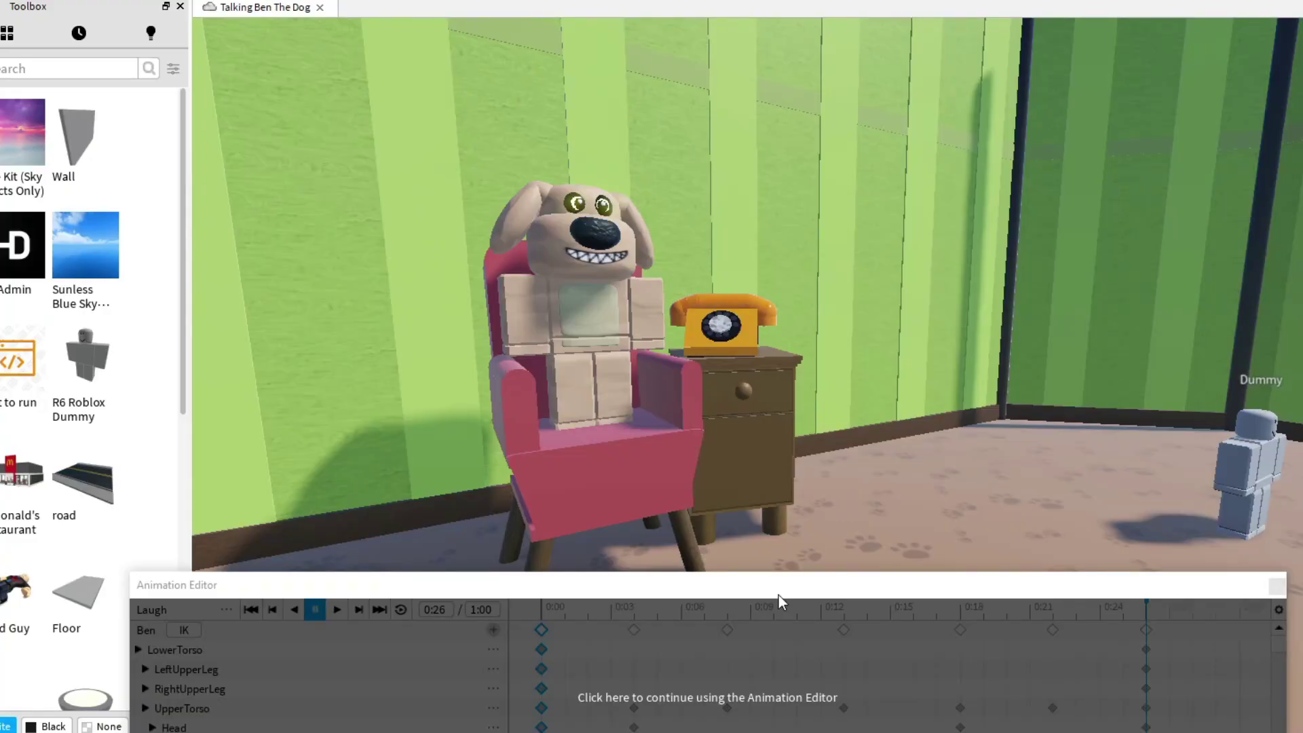
- Resume the Animation Editor on Ben's Laugh animation with Ben framed up close
left_click(779, 596)
key("s")
right_click_drag(1301, 224, 1229, 335)
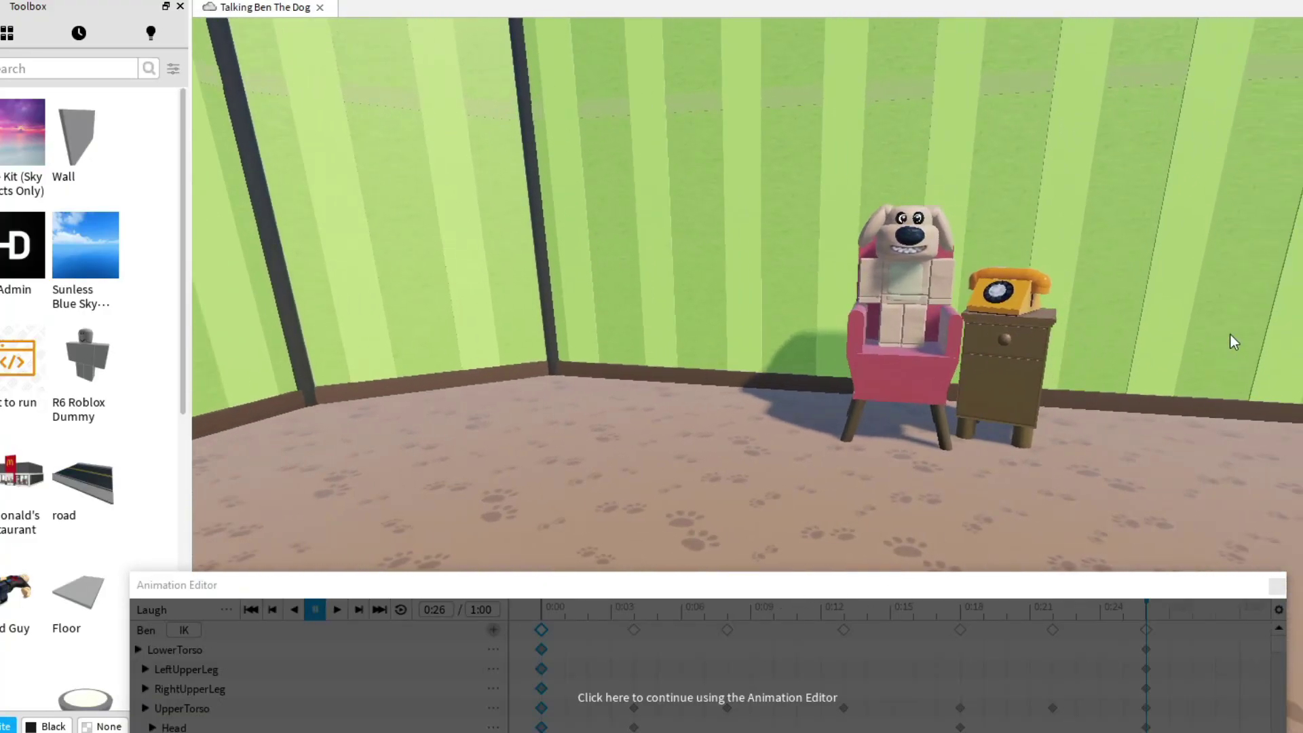
key("w")
left_click(1052, 649)
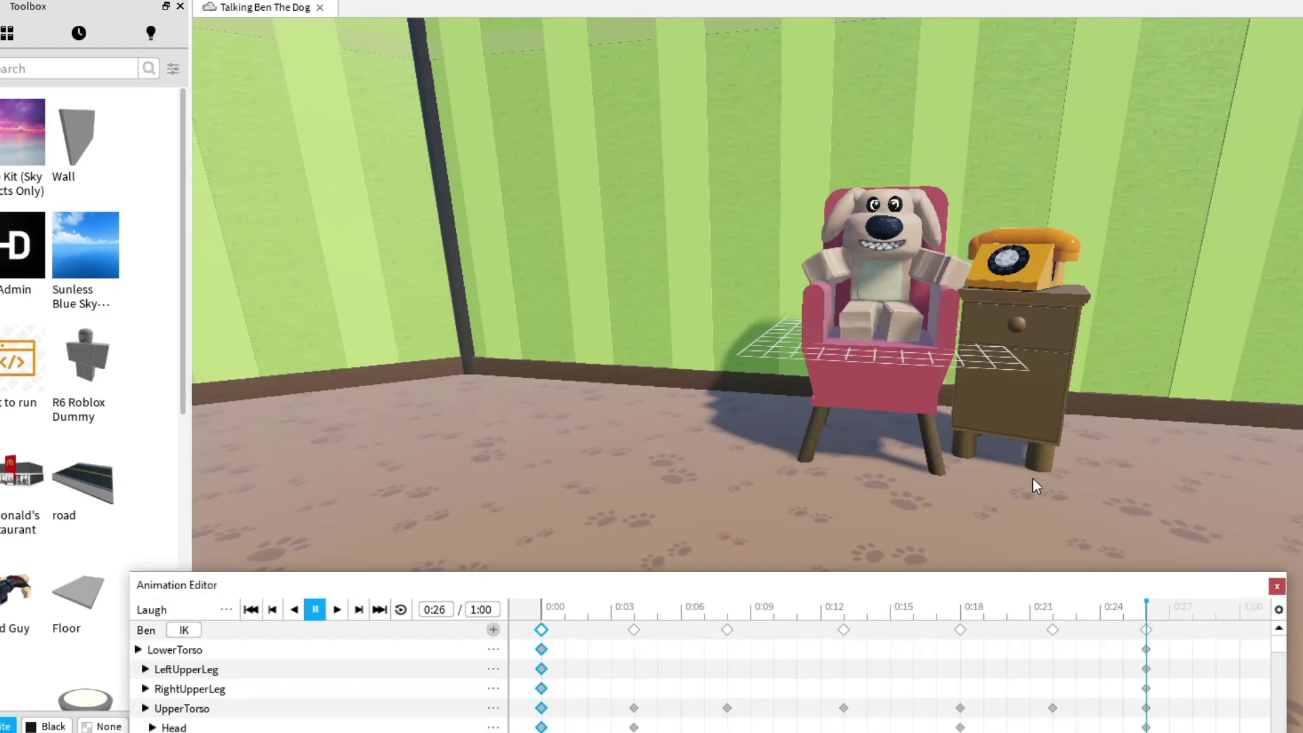
key("w")
right_click_drag(1033, 479, 1042, 430)
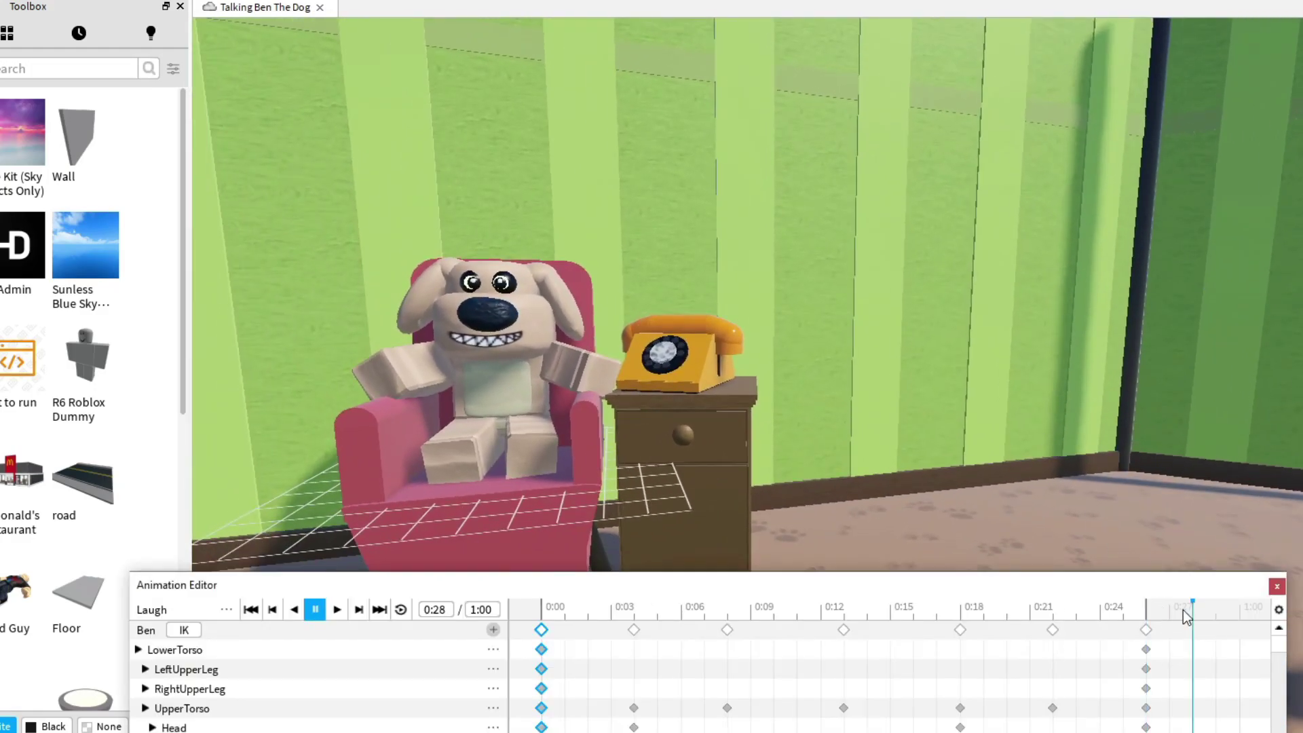
- Play back Ben's Laugh animation and inspect his pose from several angles
key("space")
right_click_drag(1190, 404, 1191, 406)
key("space")
scroll(1191, 406, "down", 5)
scroll(1191, 406, "up", 2)
scroll(1191, 406, "down", 2)
key("space")
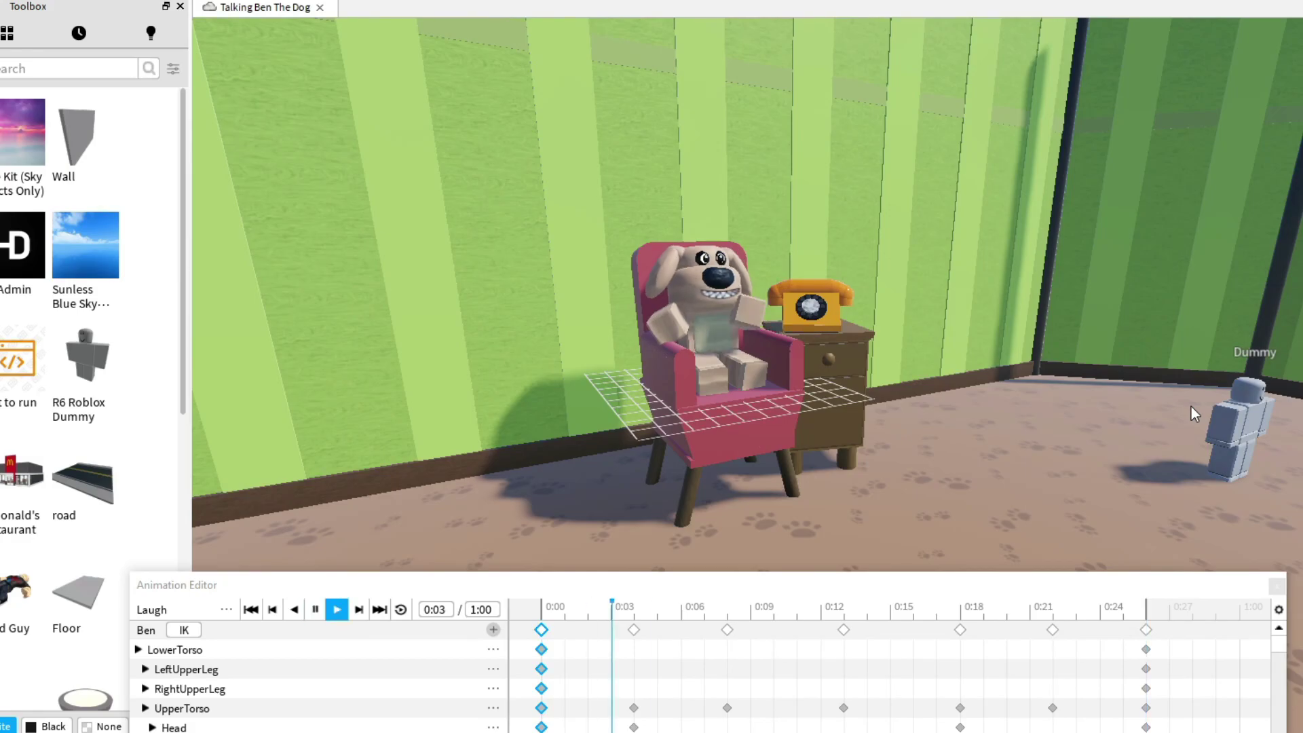
key("f")
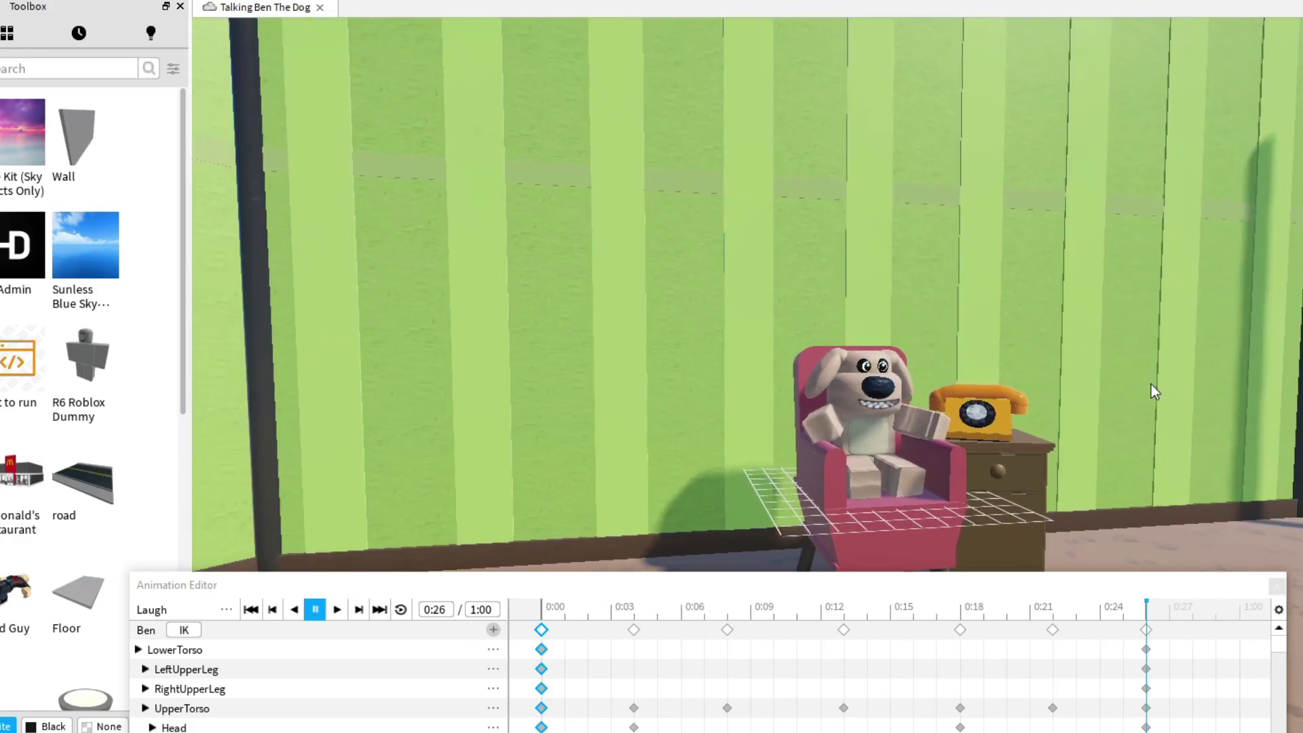
right_click_drag(1152, 384, 1153, 384)
scroll(1085, 407, "down", 4)
scroll(536, 414, "up", 3)
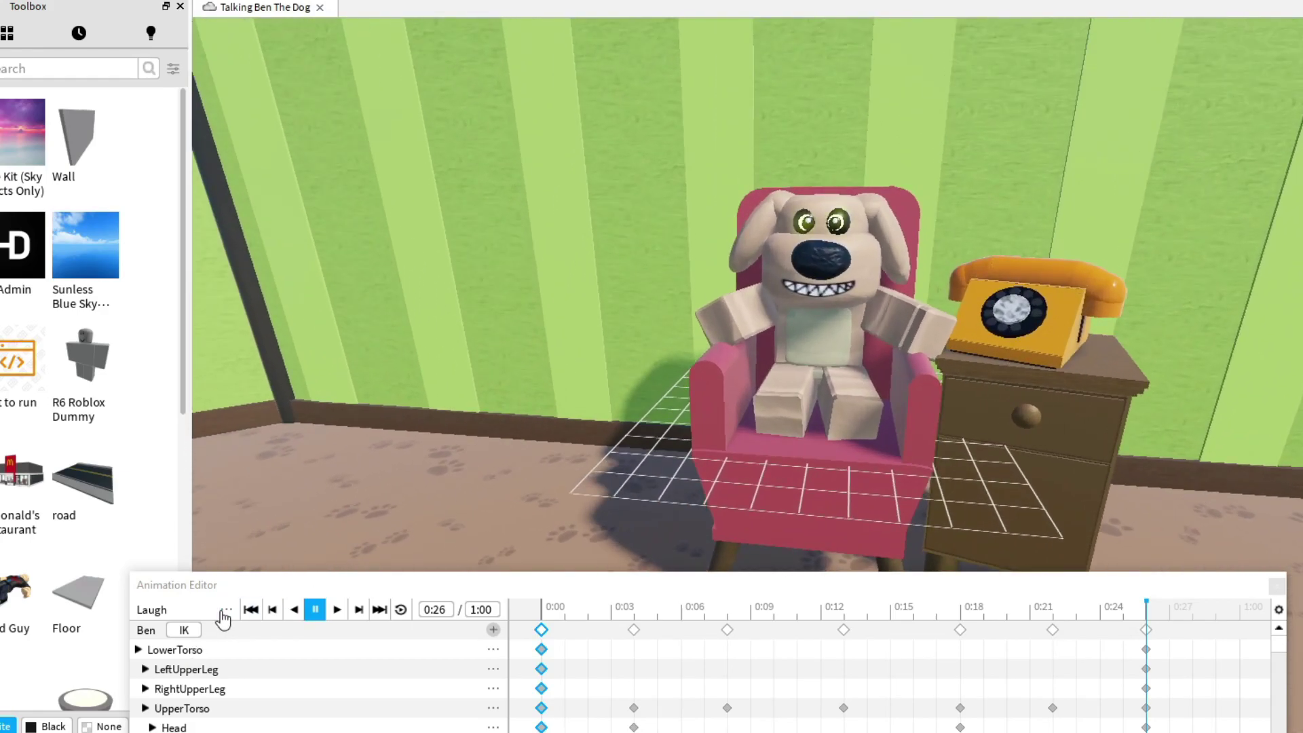
- Load the Automatic Save animation for Ben in the Animation Editor
left_click(226, 610)
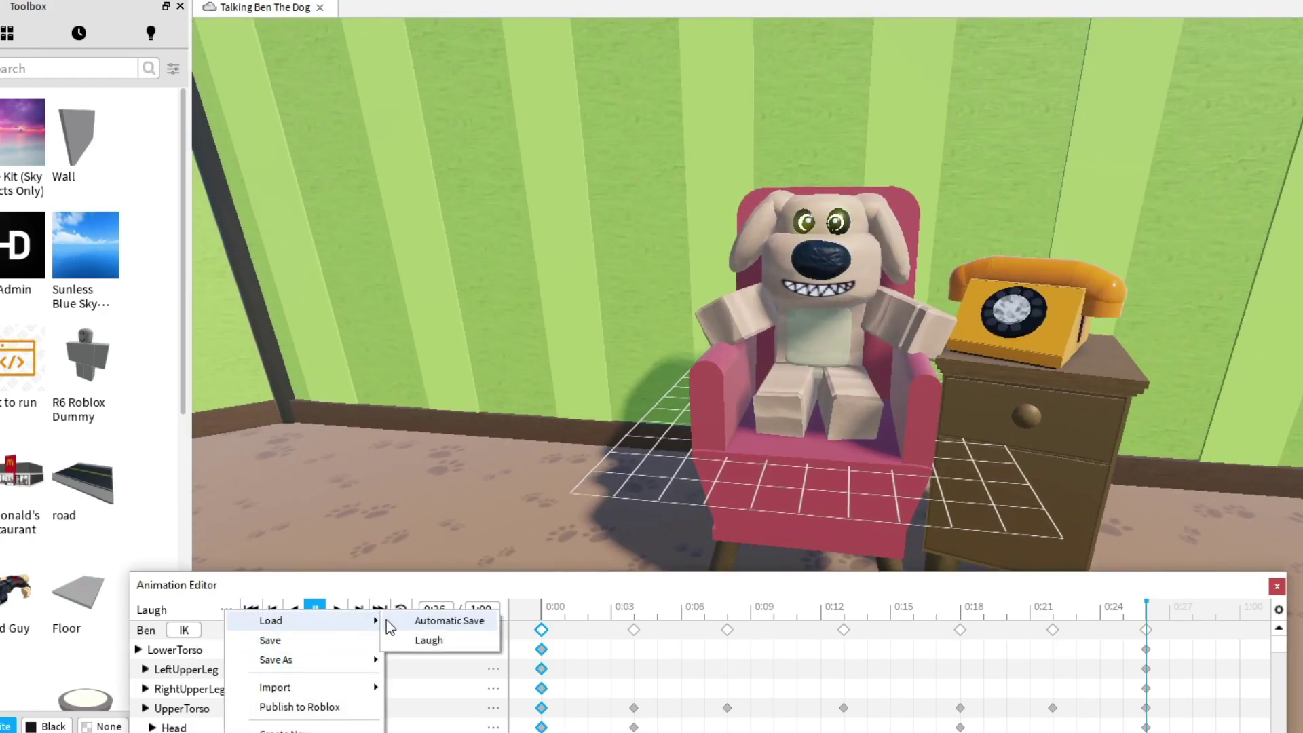
left_click(442, 623)
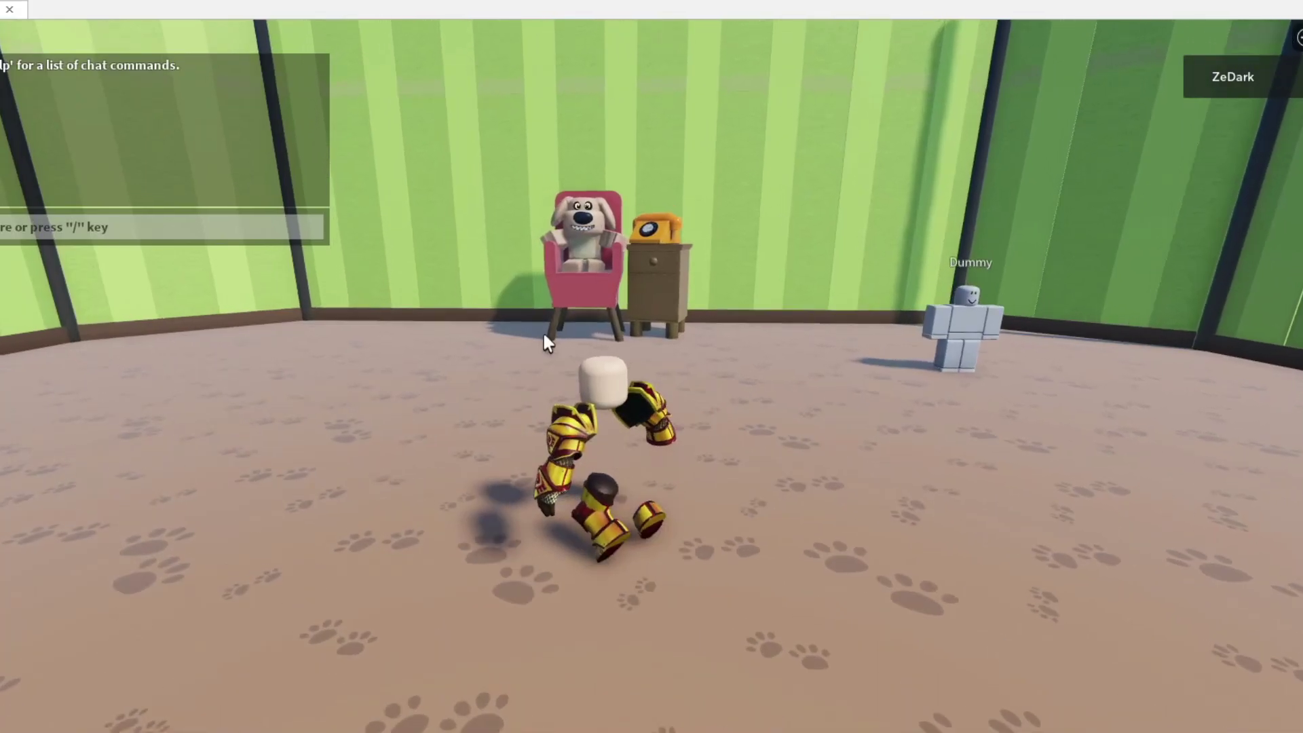
- Walk the character up to the seated Ben in the playtest and send the chat message "e"
key("w")
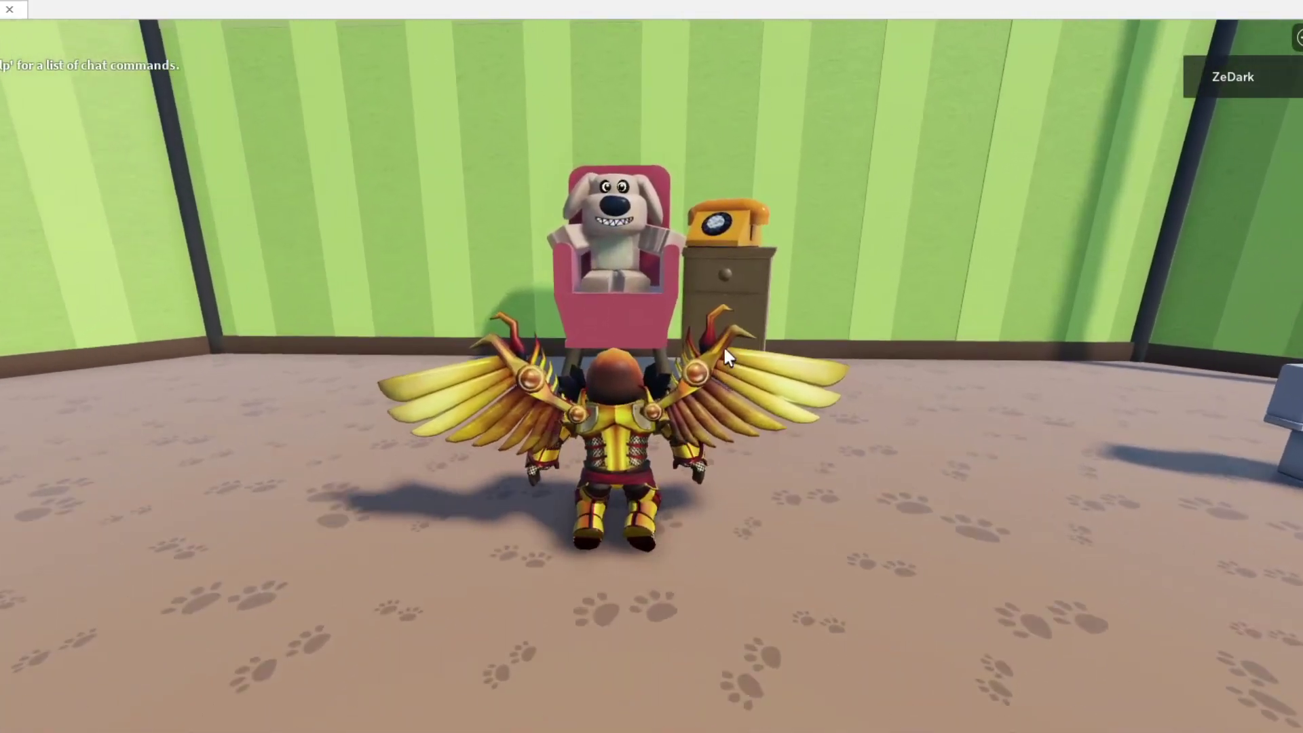
key("a")
key("w")
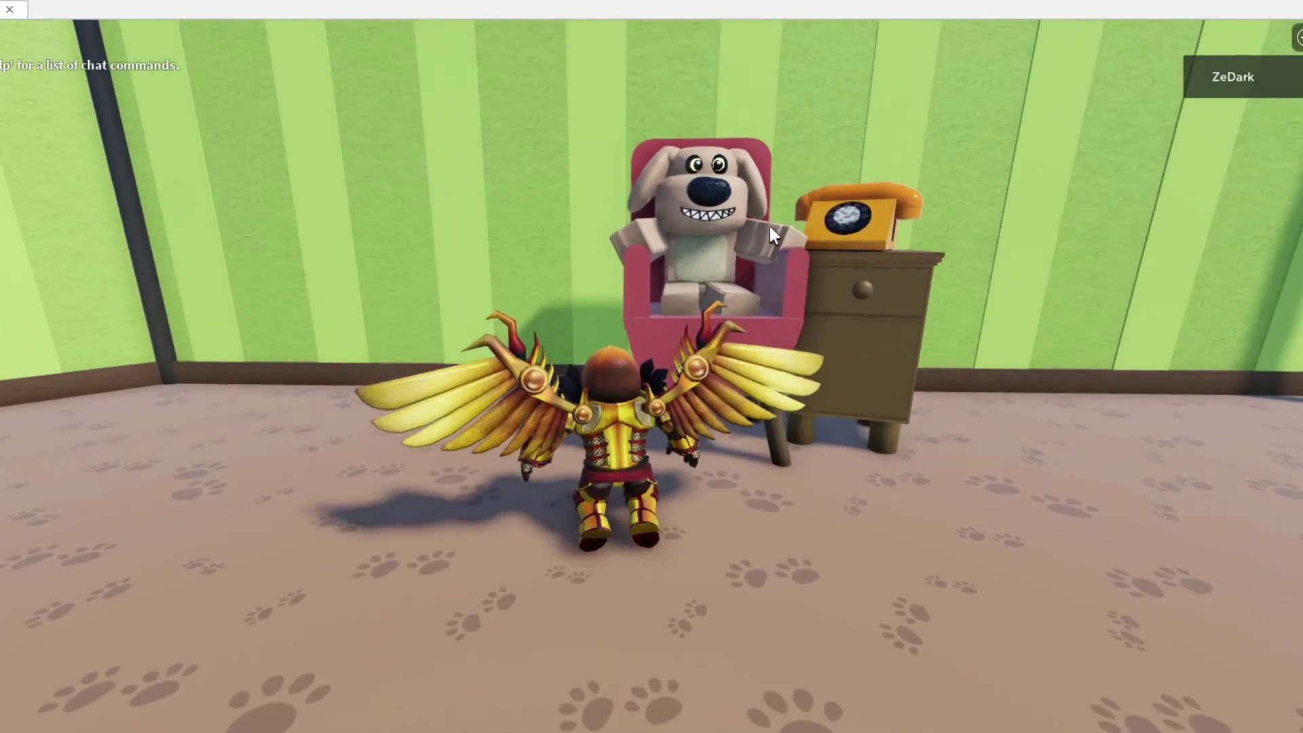
key("d")
key("slash")
type("e")
key("Return")
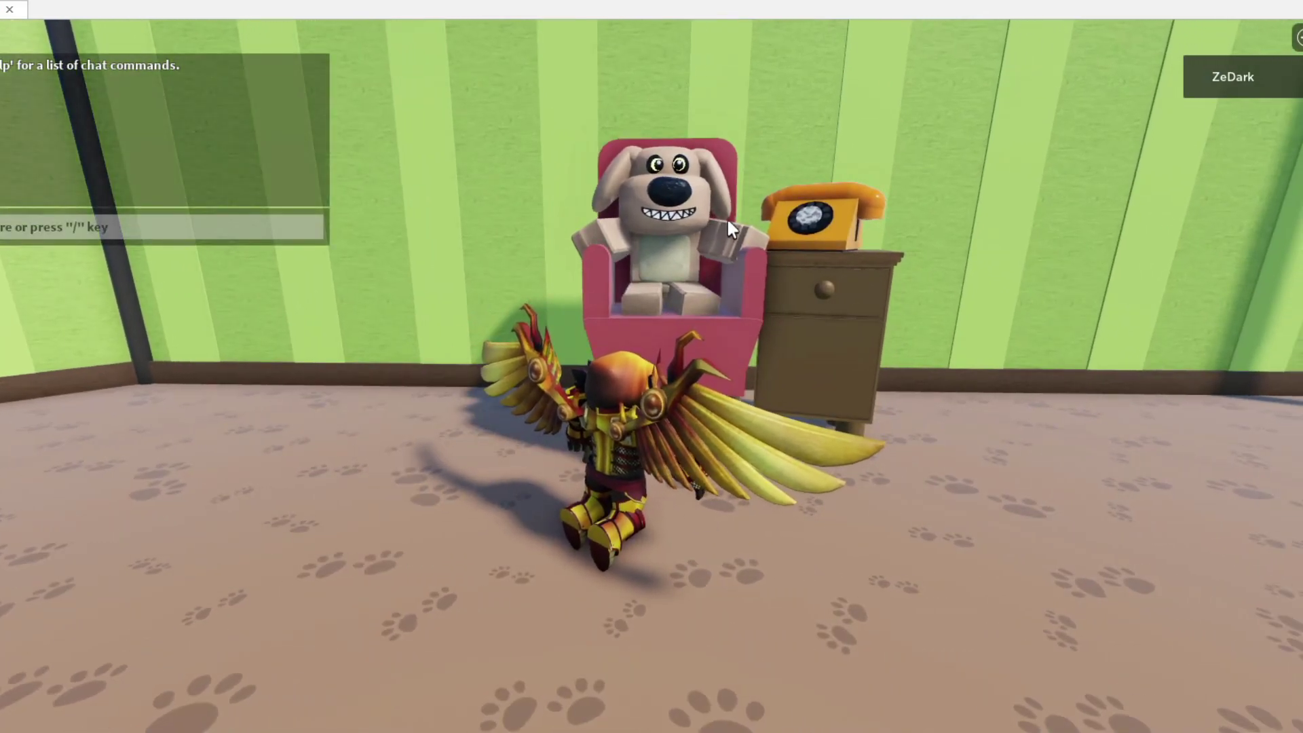
key("d")
key("w")
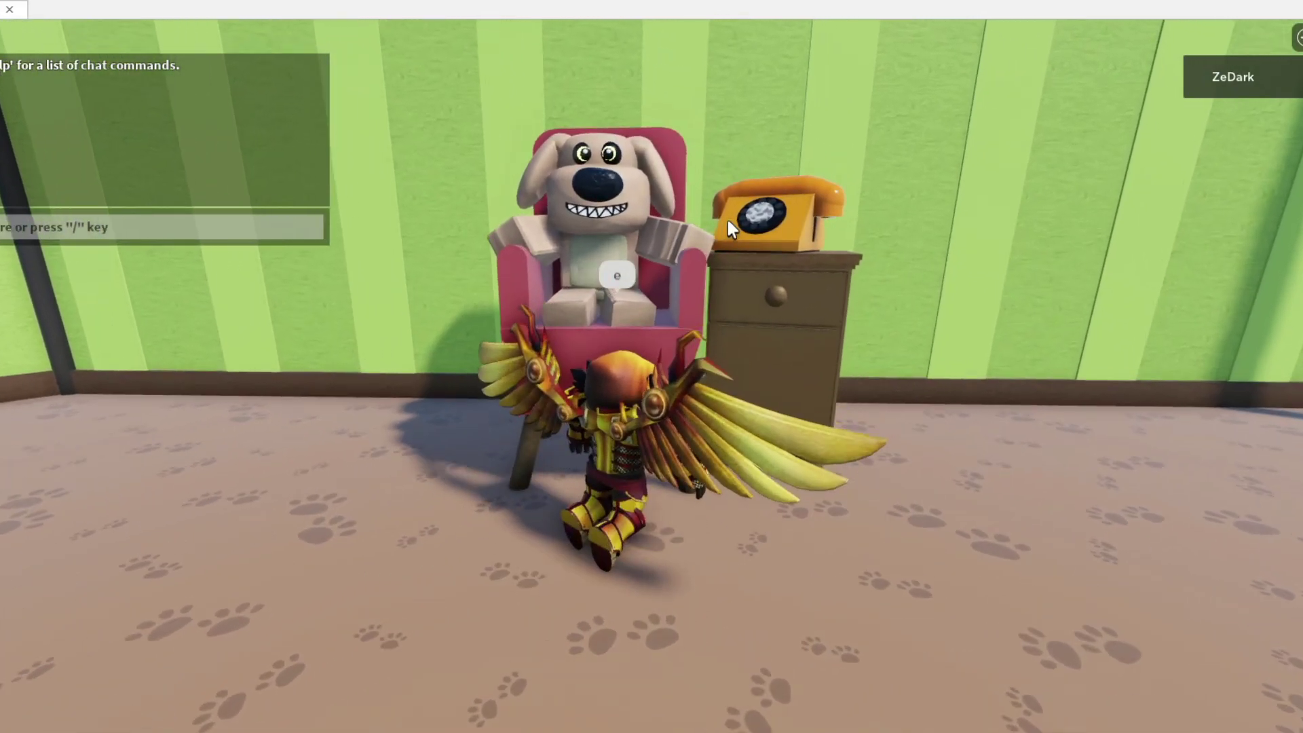
- Send "e" three more times to test Ben's replies, and step back from the chair
key("slash")
type("e")
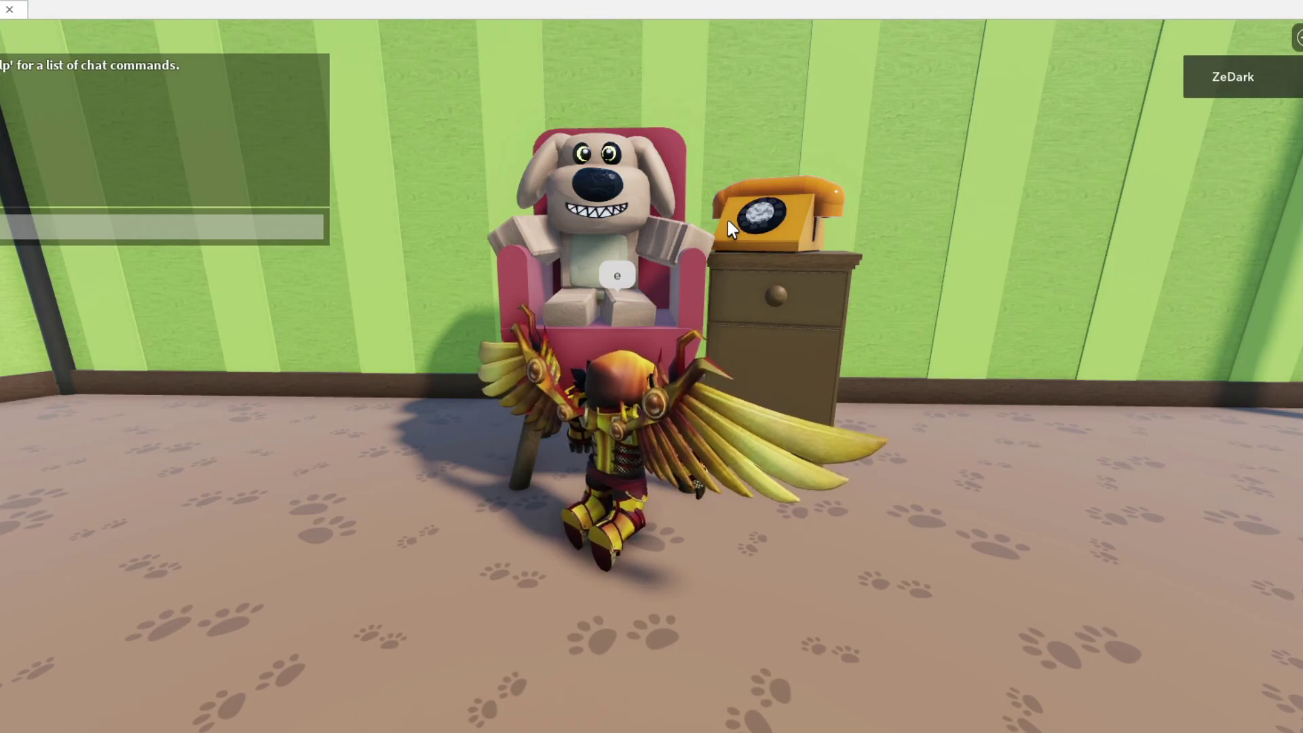
key("Return")
key("slash")
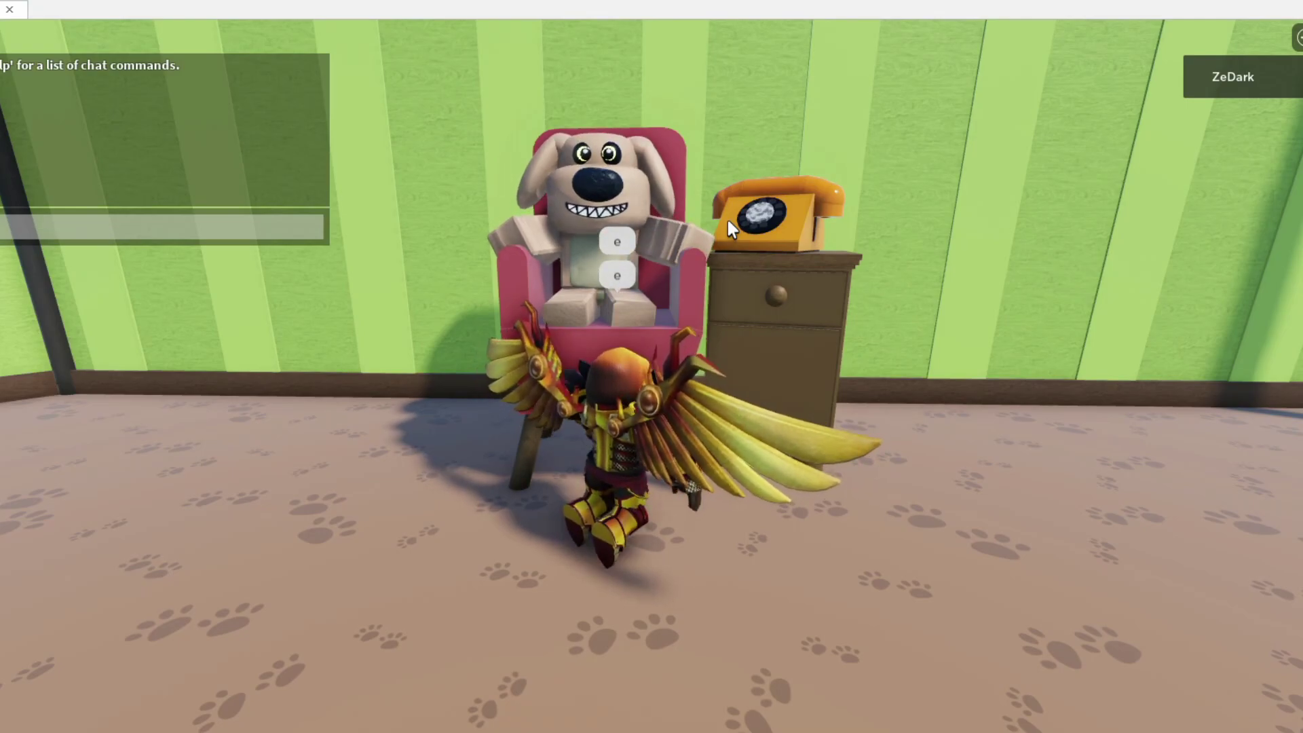
type("e")
key("Return")
key("slash")
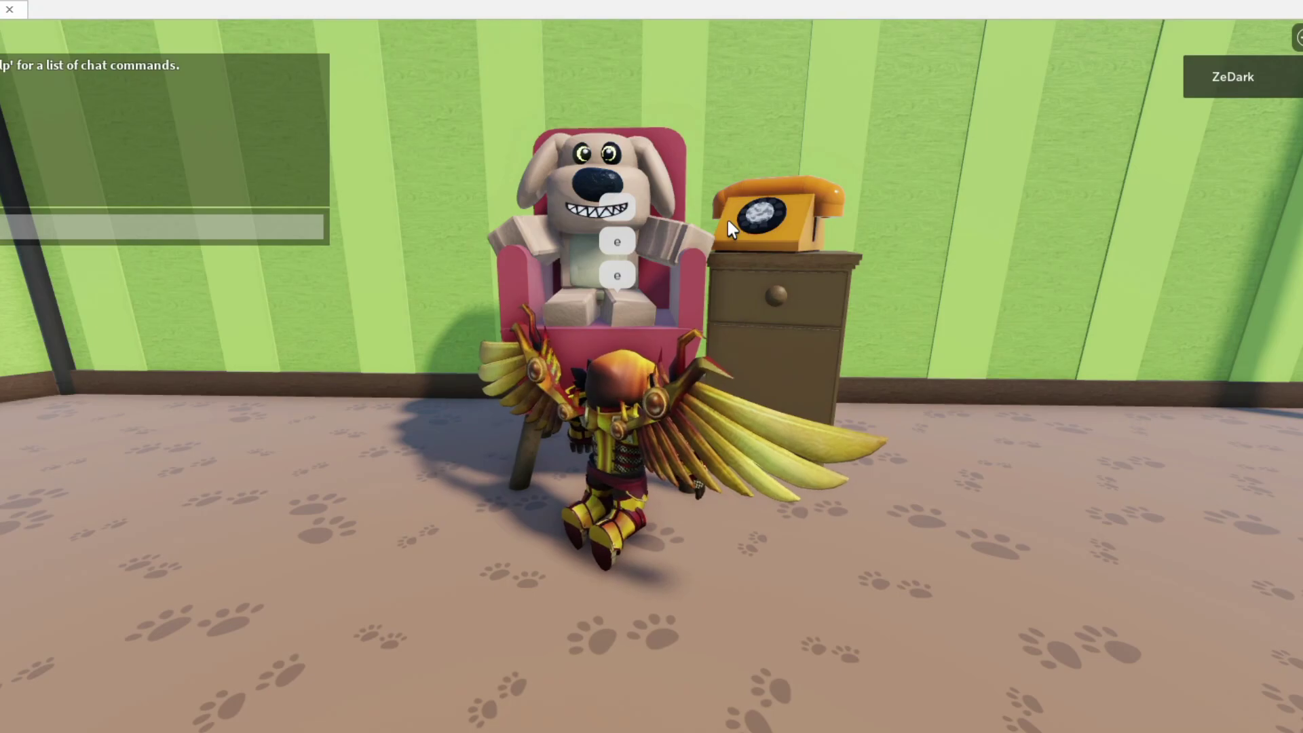
type("e")
key("Return")
key("s")
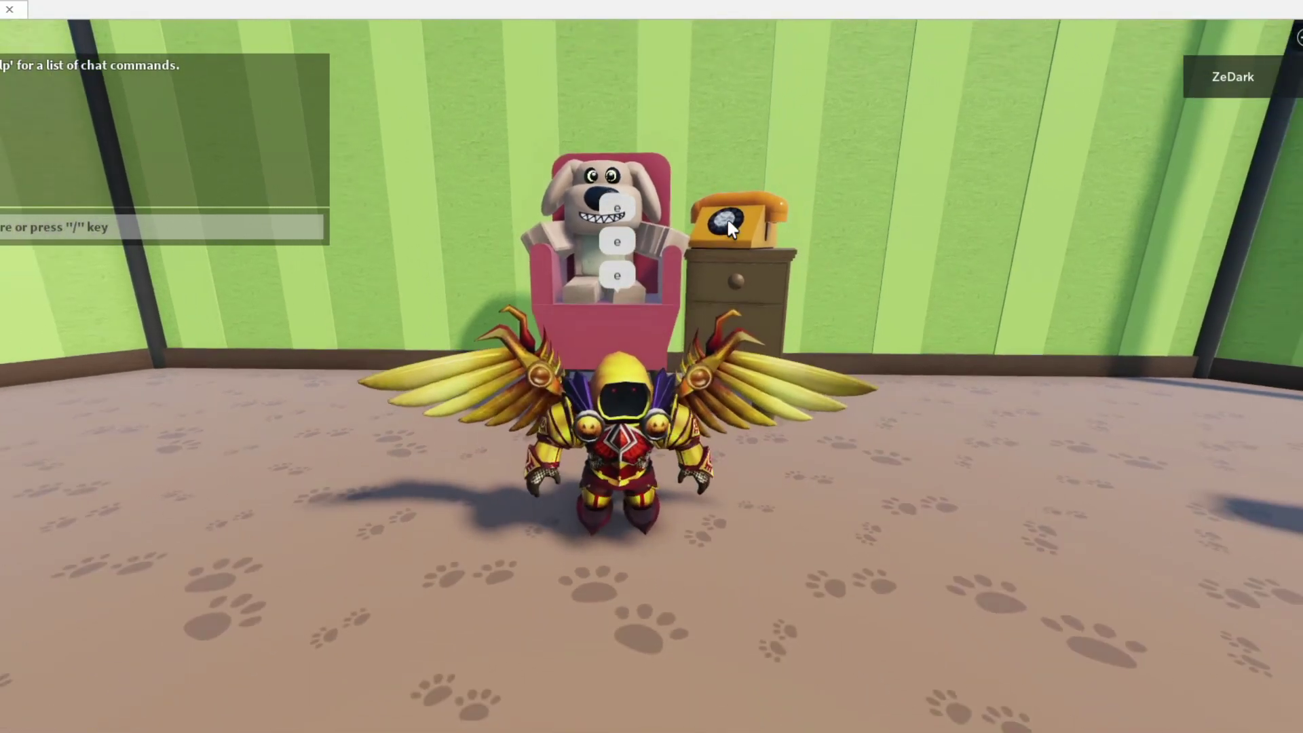
- Walk toward Ben, ask "do you?" in the chat and check his speech bubble reply
key("w")
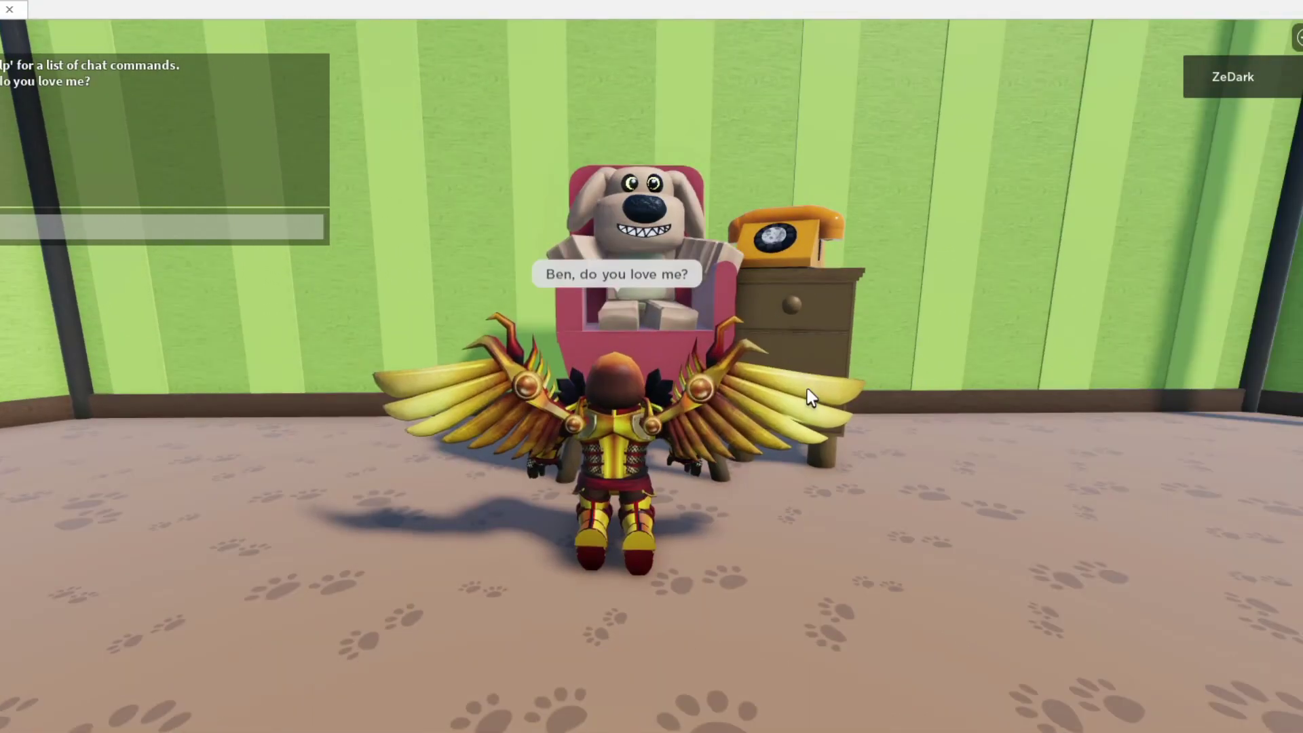
type("do you?")
key("Return")
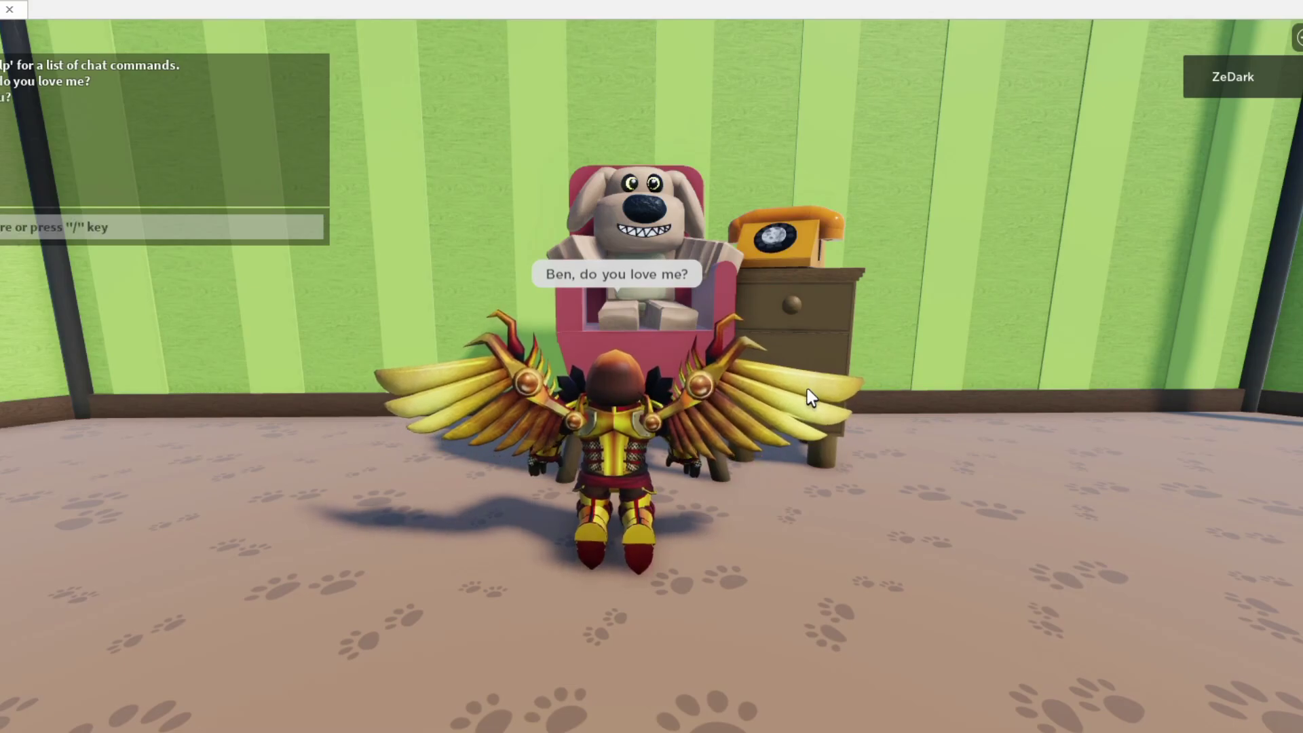
right_click_drag(808, 388, 799, 280)
scroll(822, 224, "down", 3)
key("a")
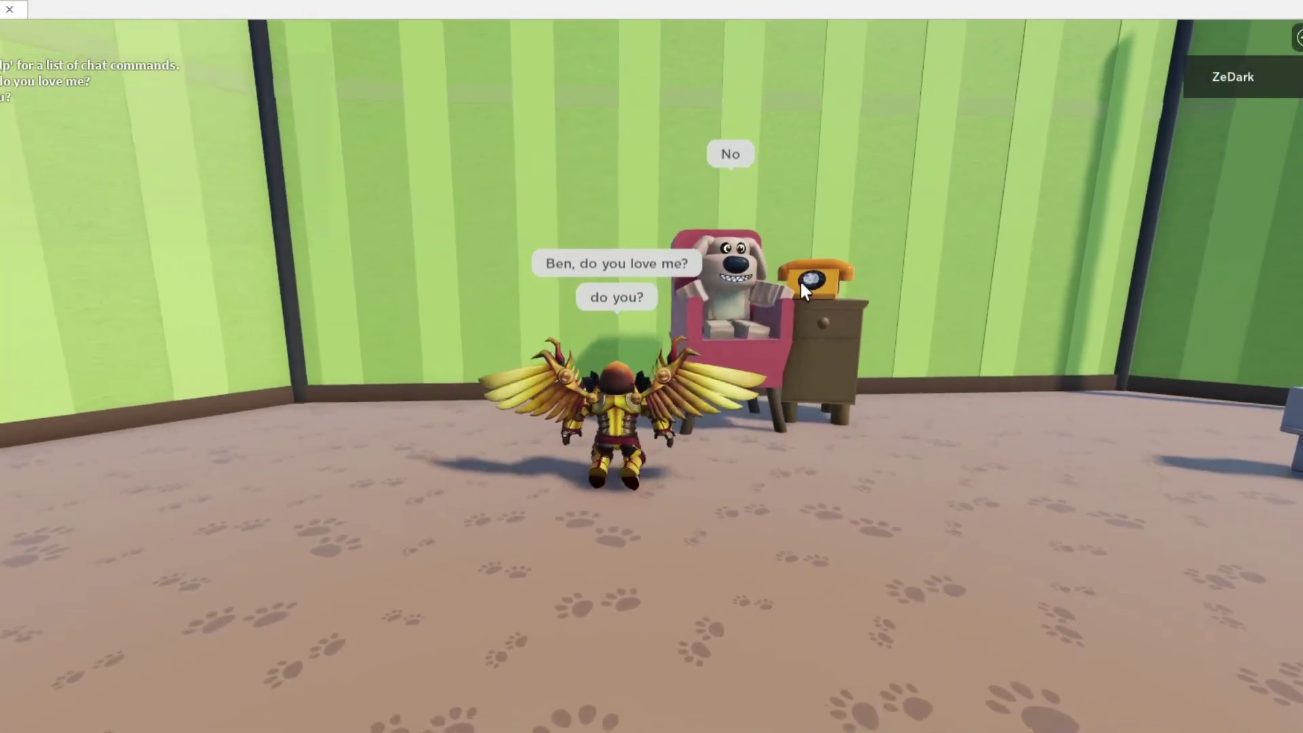
- Approach Ben, ask "are you lying?" in the chat and view his reply
key("w")
key("d")
key("slash")
type("are you lying?")
key("Return")
key("s")
key("a")
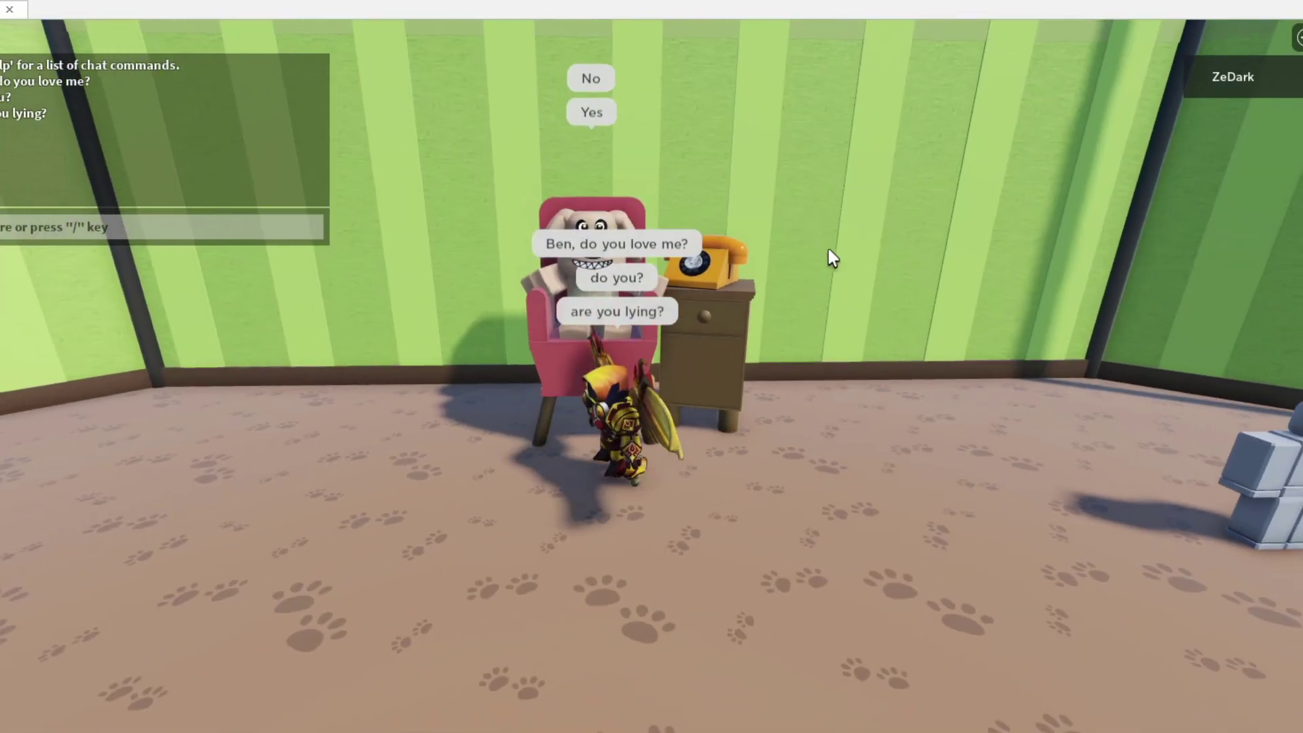
right_click_drag(828, 248, 828, 248)
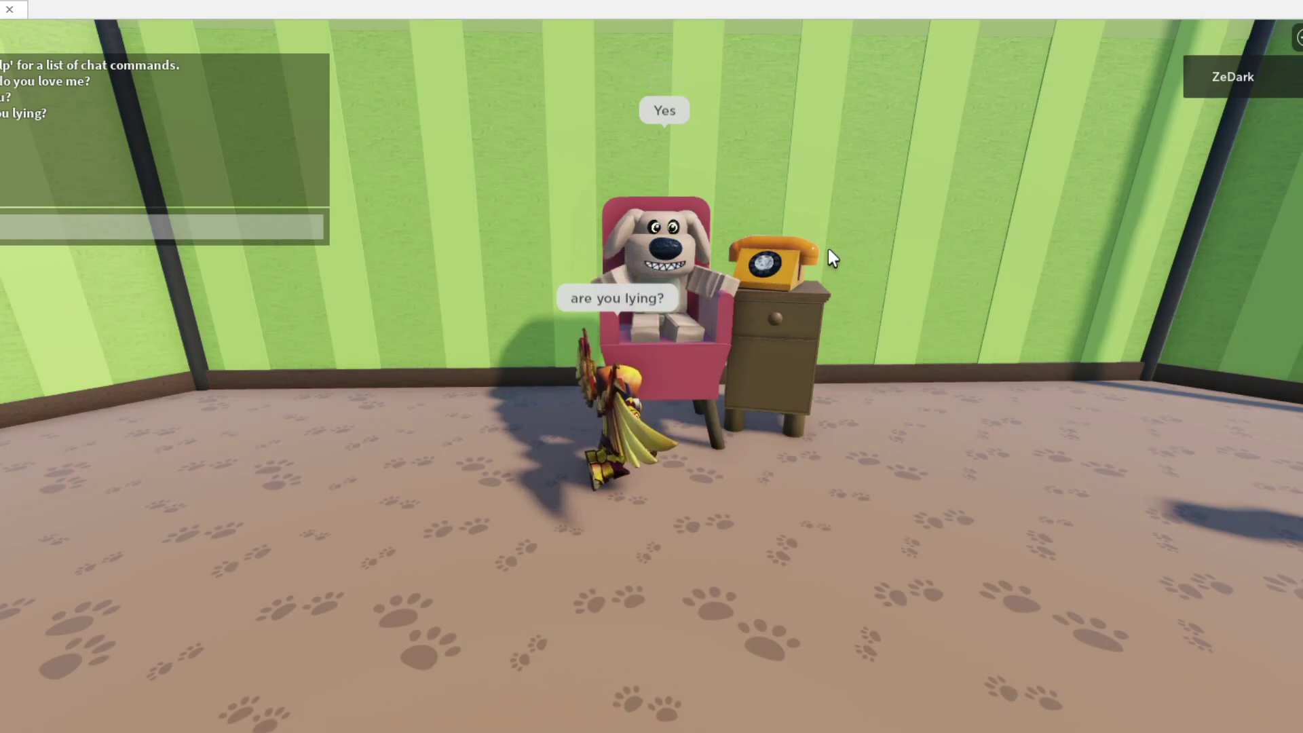
- Ask Ben "So you do love me?" in the chat and move away from his chair
type("So you do love me?")
key("Return")
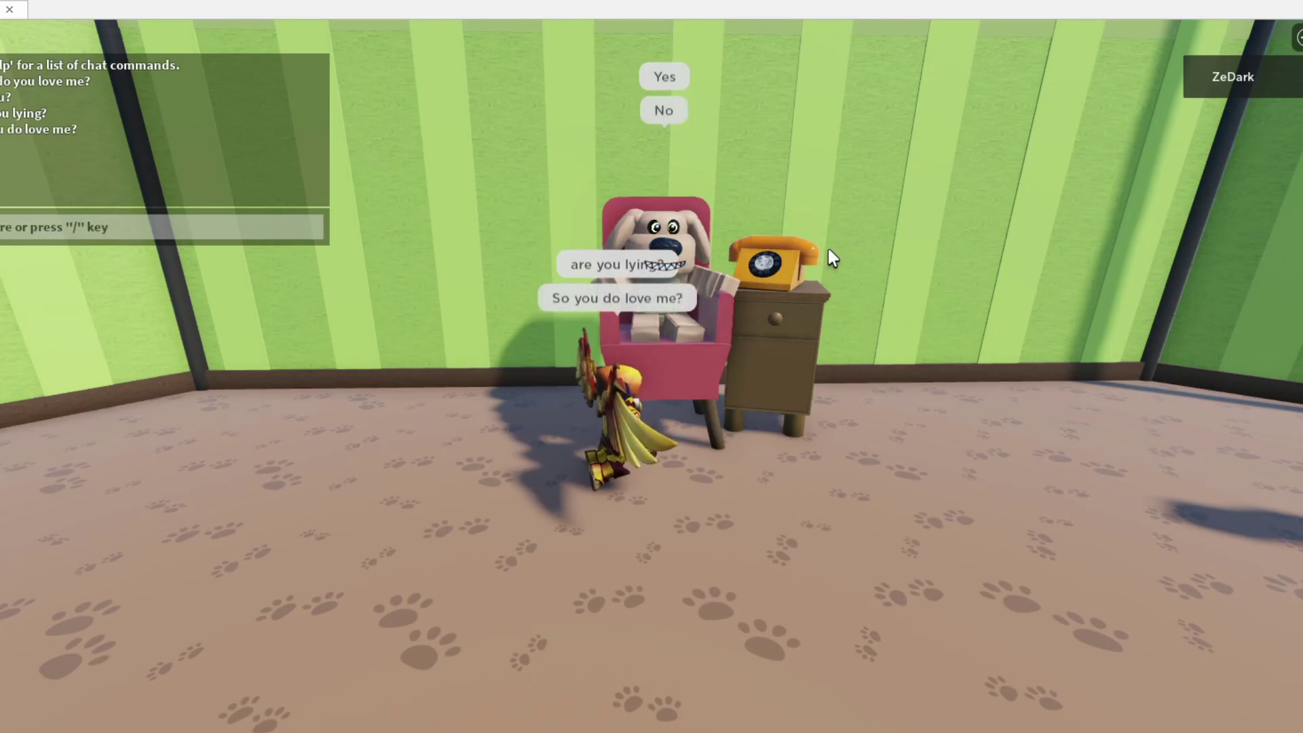
right_click_drag(828, 249, 914, 239)
key("s")
key("d")
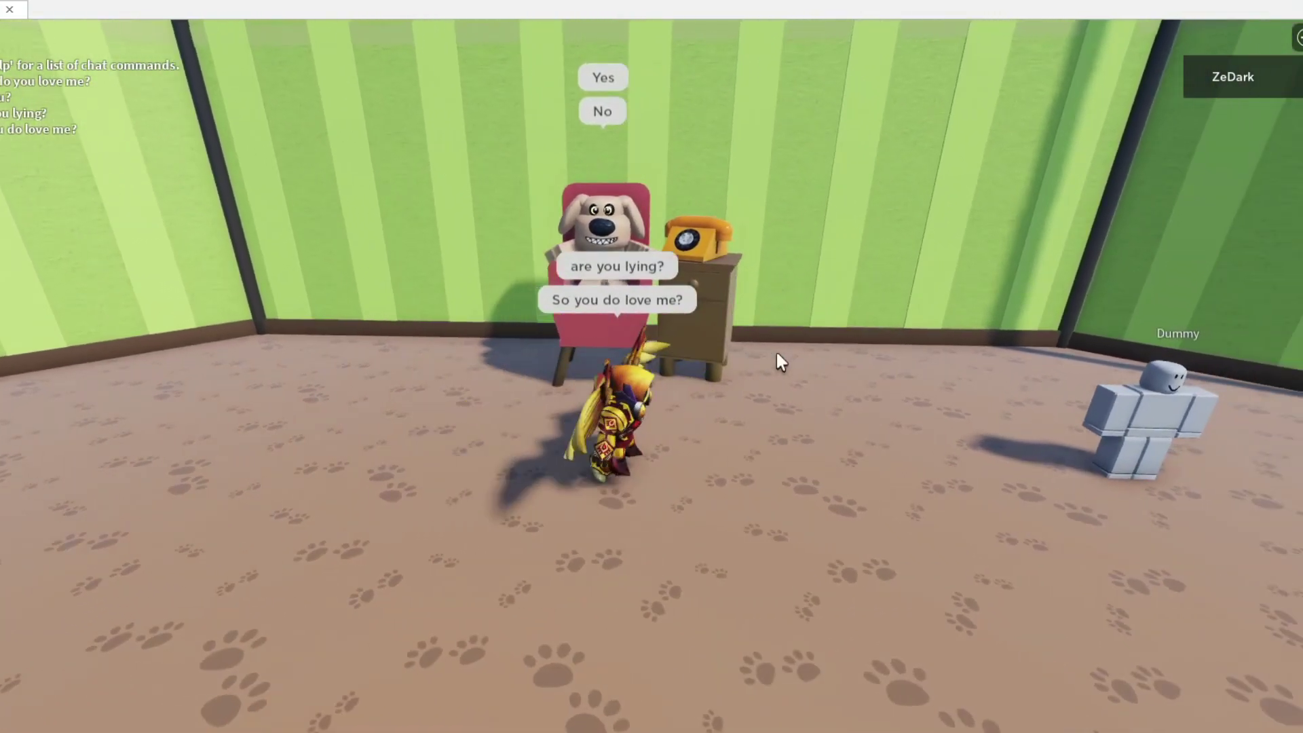
- Walk back to Ben and send the chat message "e" to get another reply
key("w")
right_click_drag(769, 324, 760, 327)
key("d")
key("slash")
type("e")
key("Return")
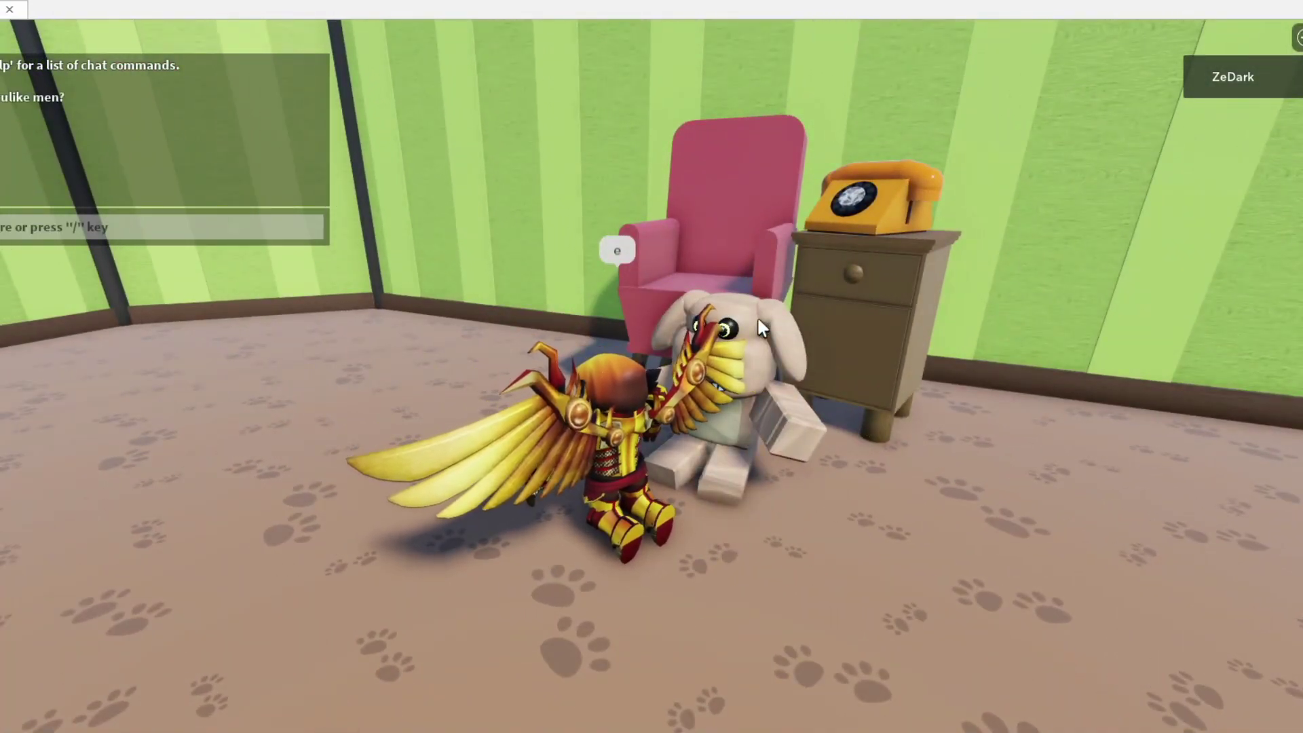
- Reposition the character facing Ben on the floor and ask "do you?" in the chat
key("s")
right_click_drag(609, 282, 616, 292)
key("w")
key("slash")
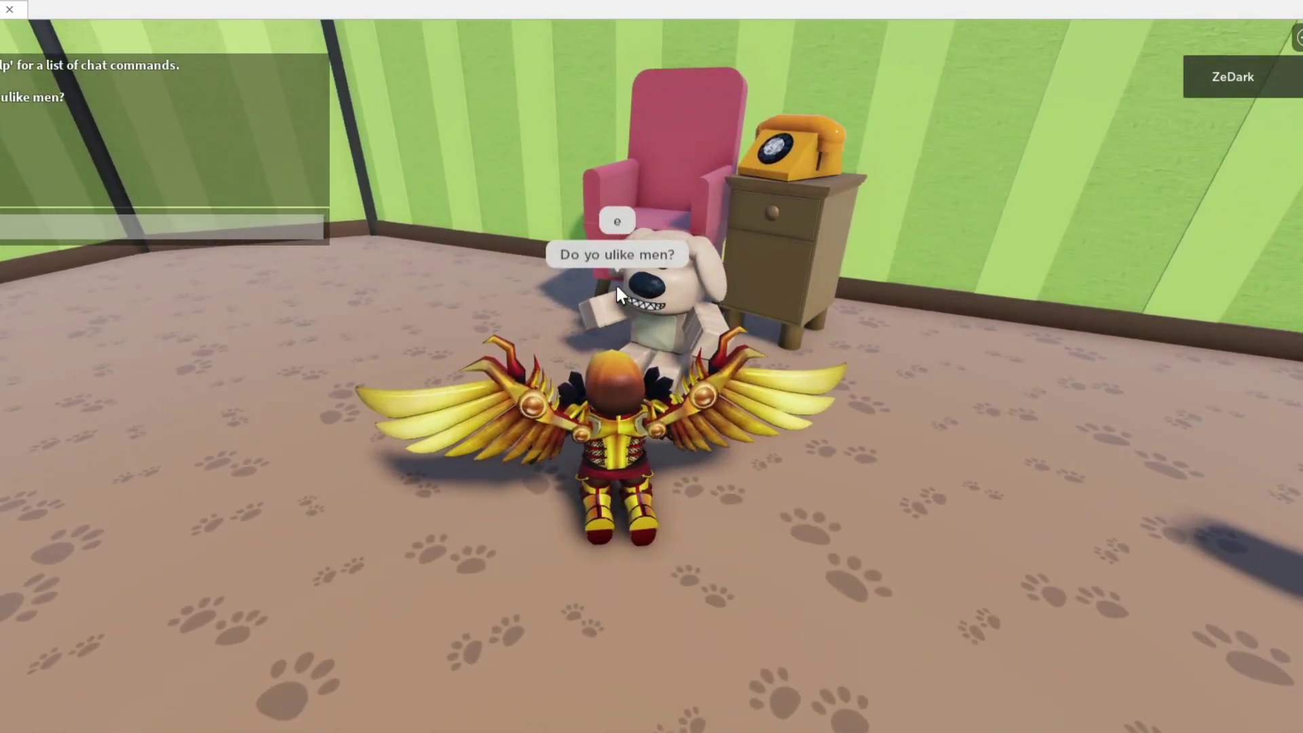
type("do you?")
key("Return")
- Walk the character around Ben and jump onto the pink chair behind him
key("d")
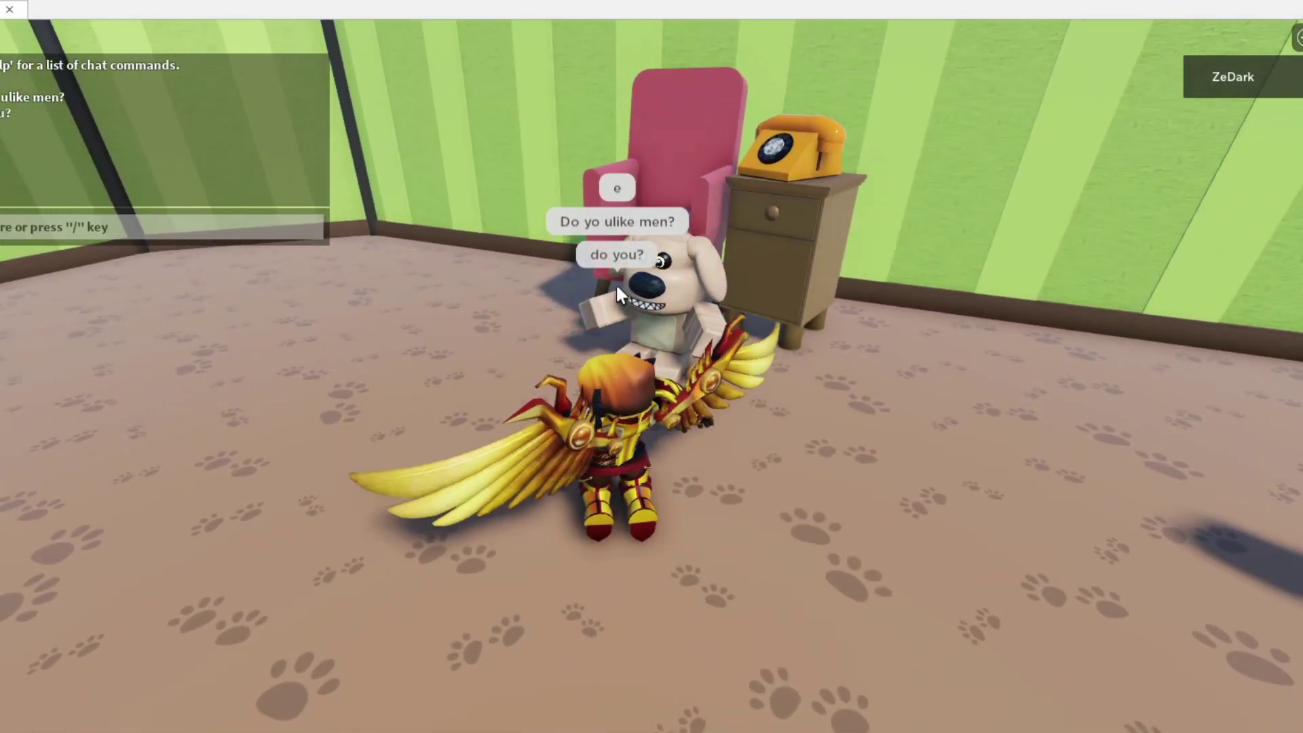
key("a")
key("w")
right_click_drag(616, 285, 616, 289)
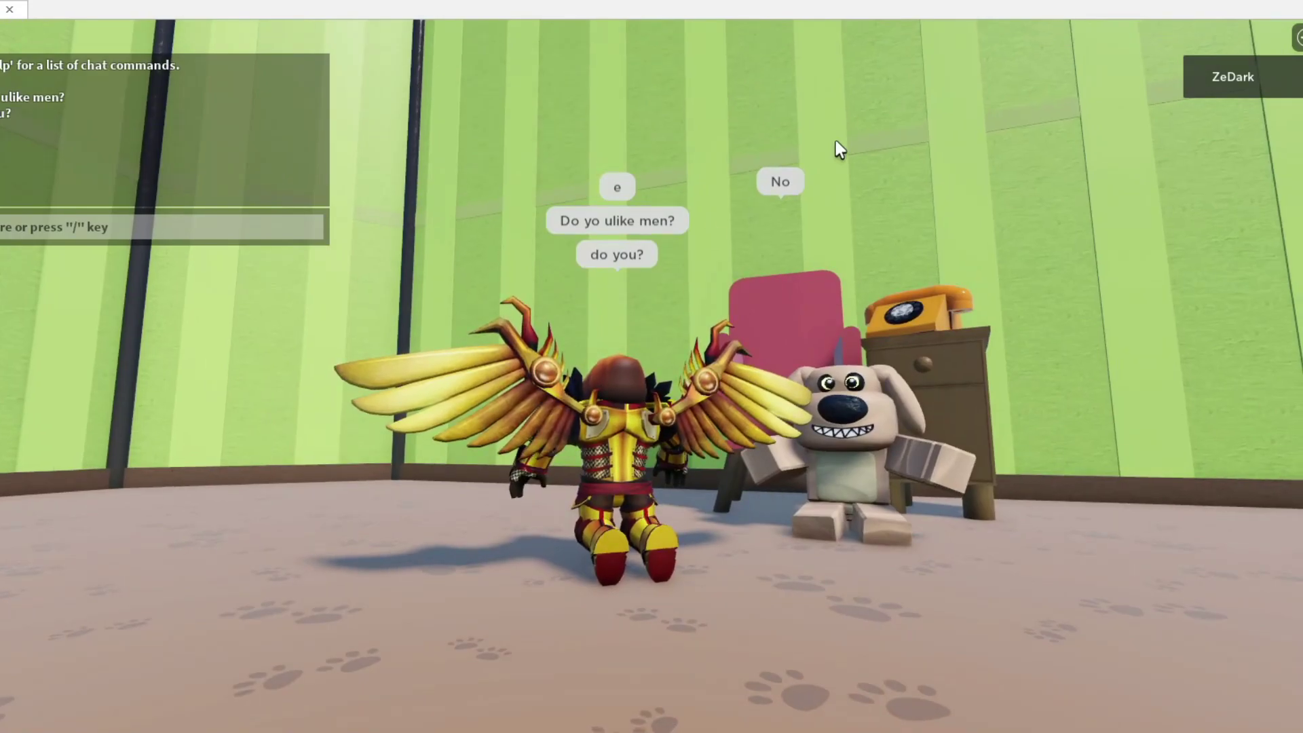
key("s")
right_click_drag(836, 139, 824, 186)
key("d")
key("w")
key("space")
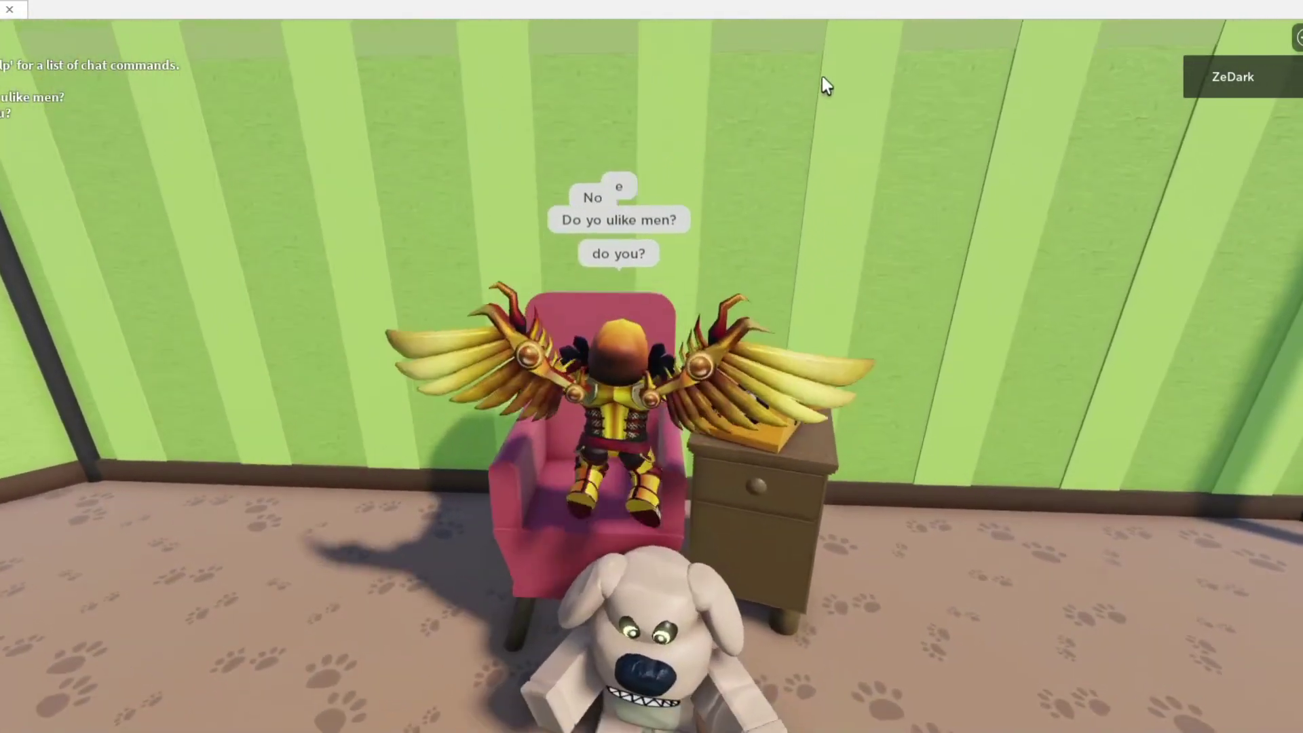